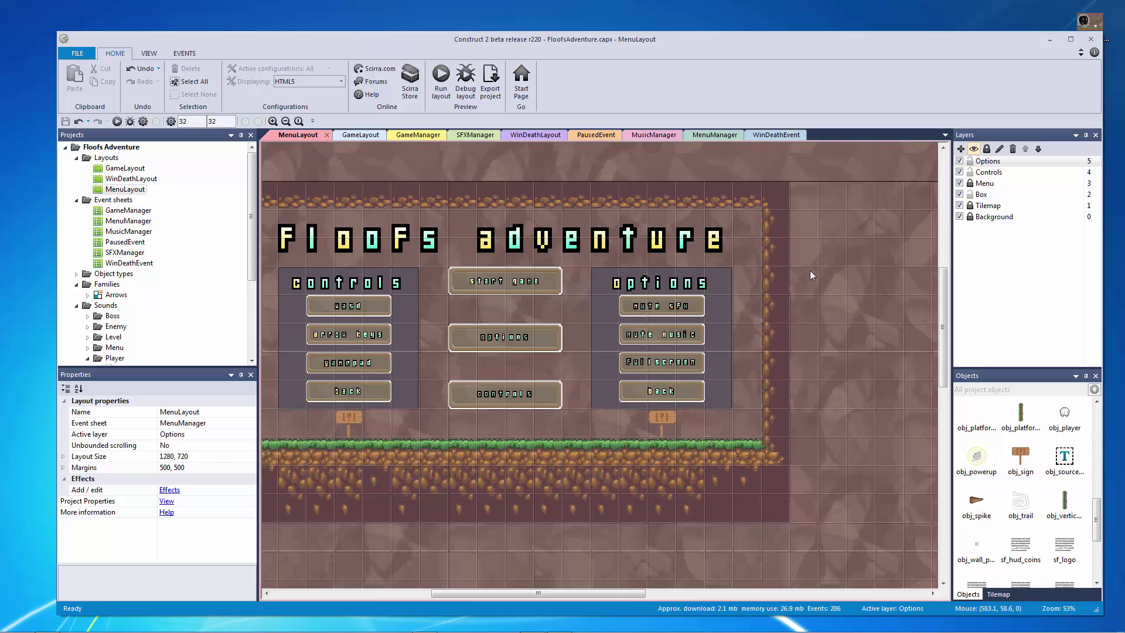
Step: Review the project properties, keeping Chrome as the preview browser and checking the fullscreen setting
ctrl+scroll(793, 181, down, 5)
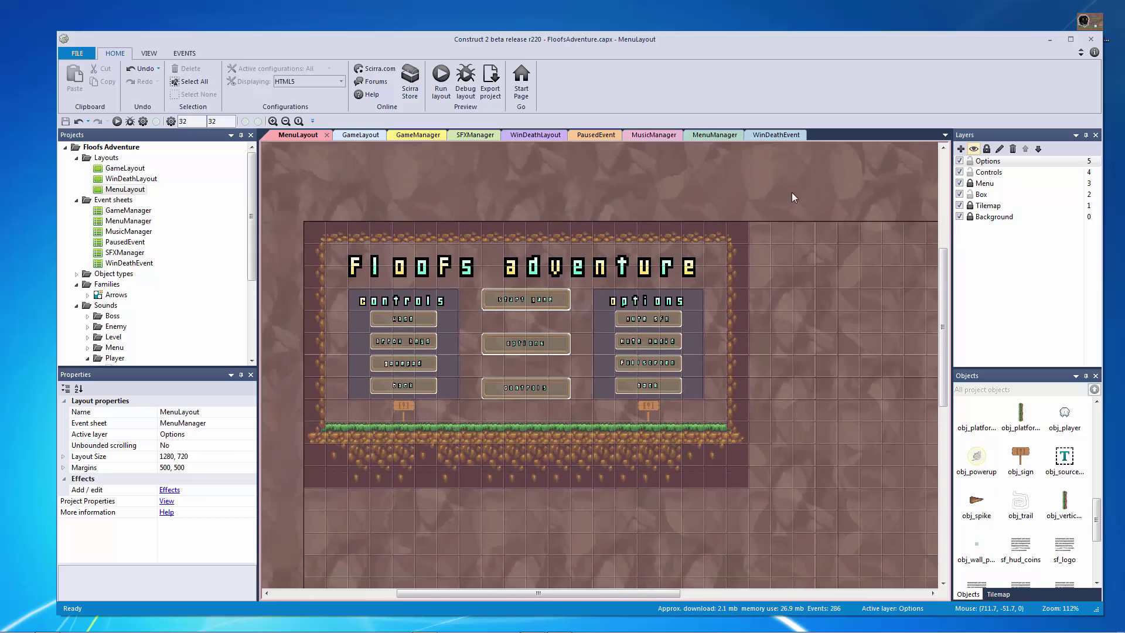
ctrl+scroll(761, 205, down, 1)
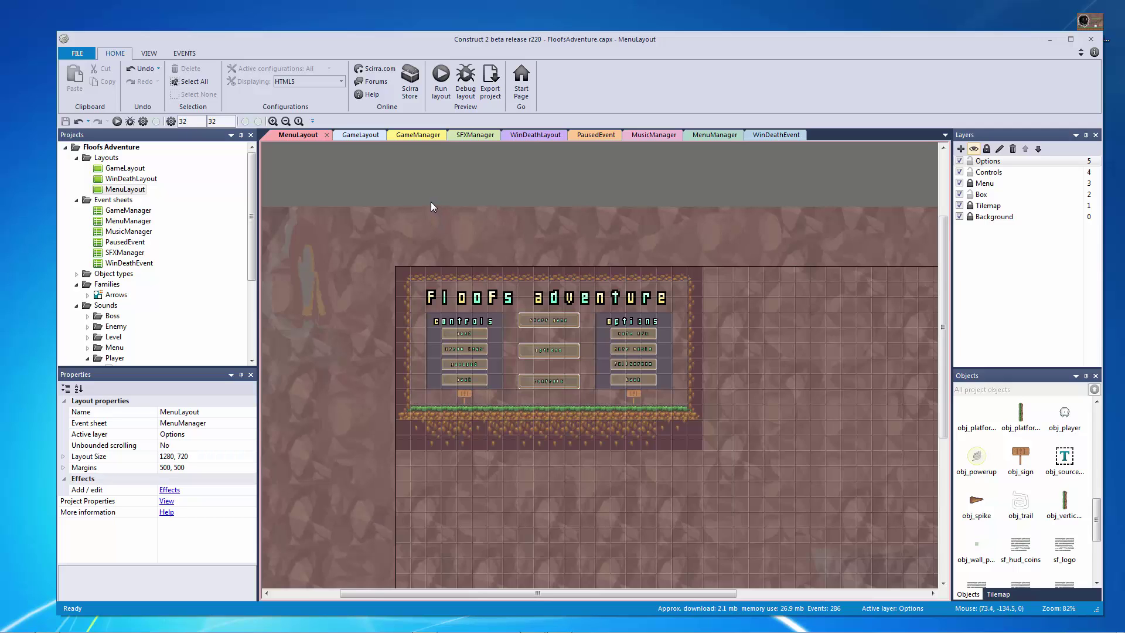
click(170, 502)
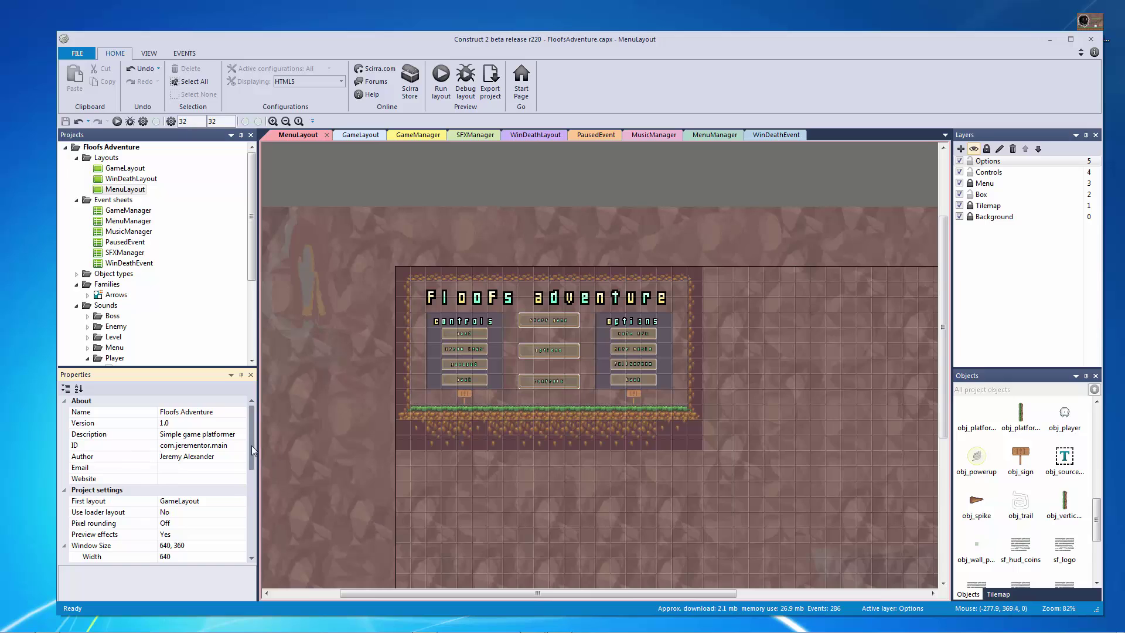
drag(251, 445, 254, 509)
click(98, 457)
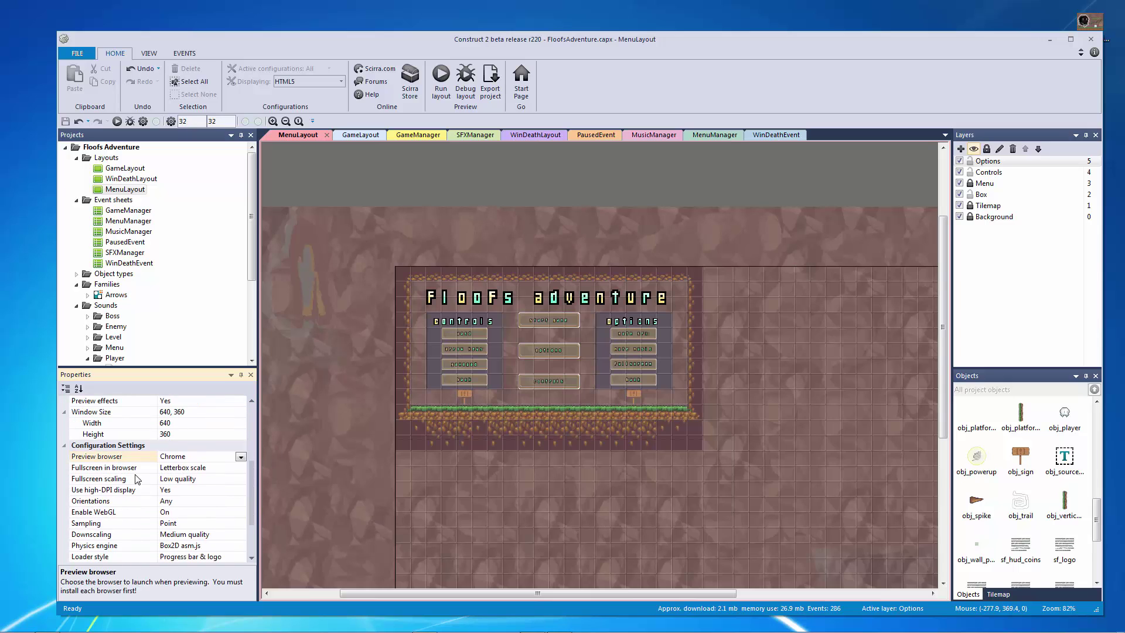
click(240, 457)
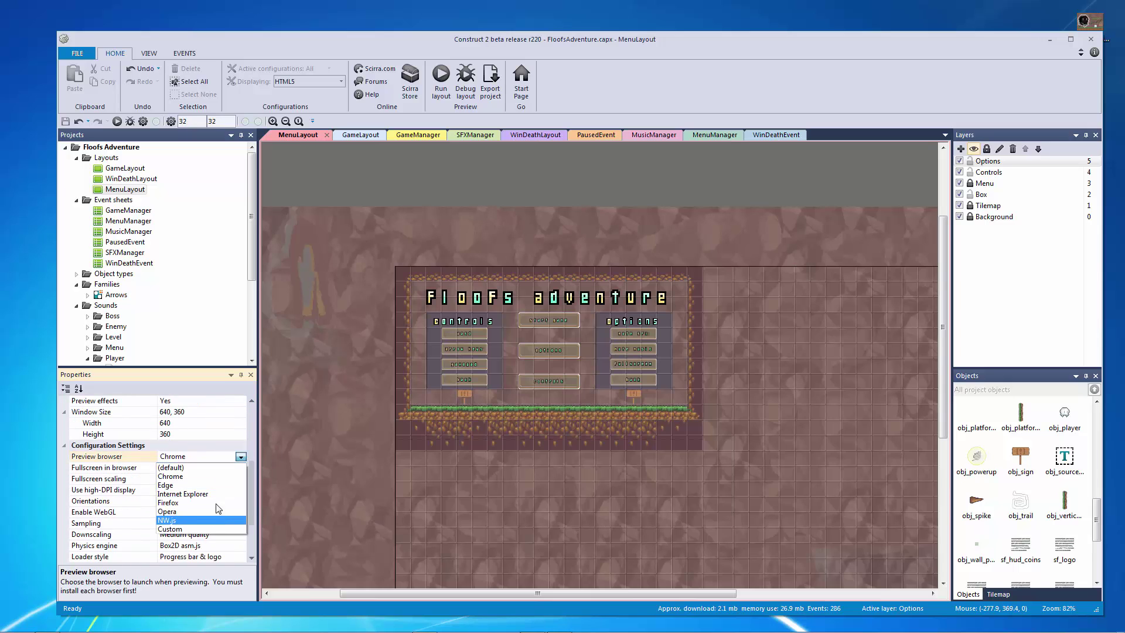
click(202, 479)
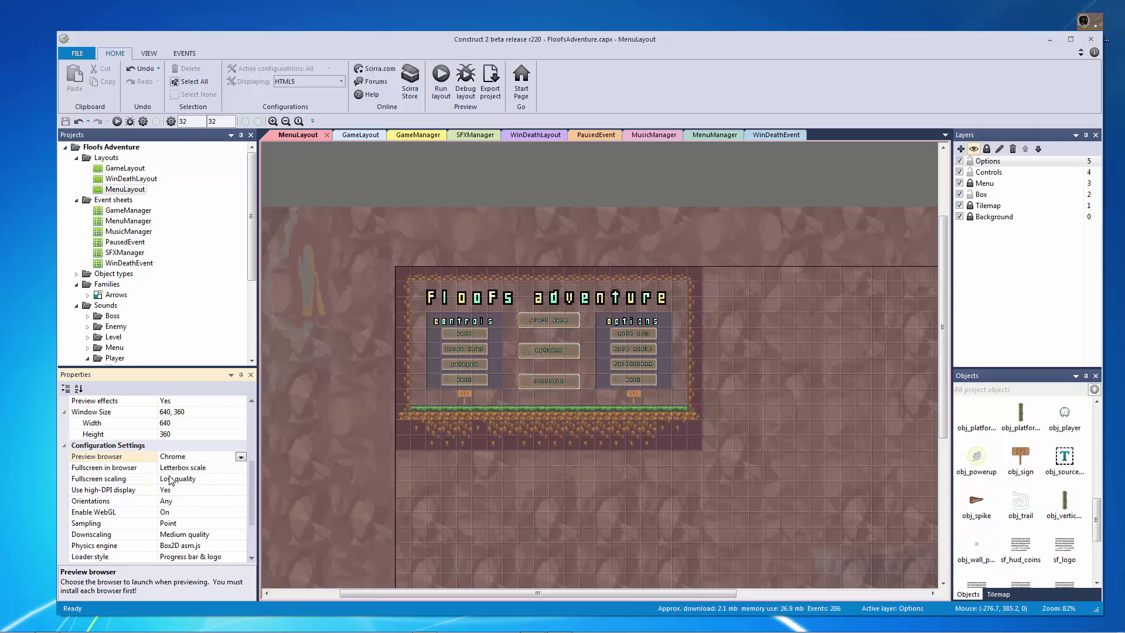
click(129, 469)
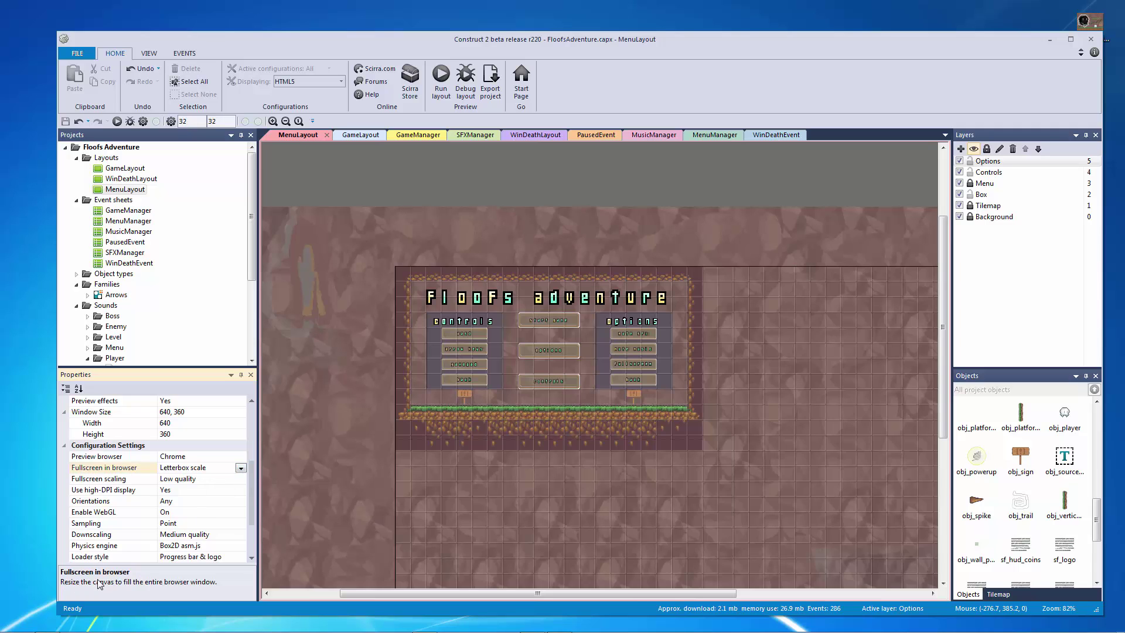
Step: Compare layout and project properties, ending back on the MenuLayout properties
click(406, 199)
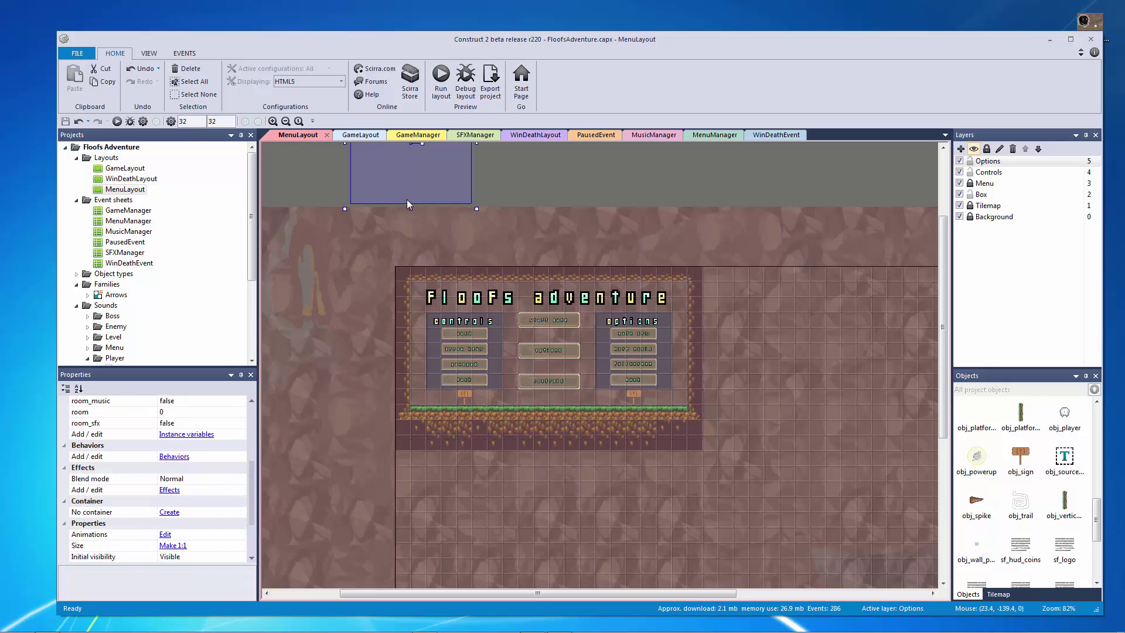
click(516, 186)
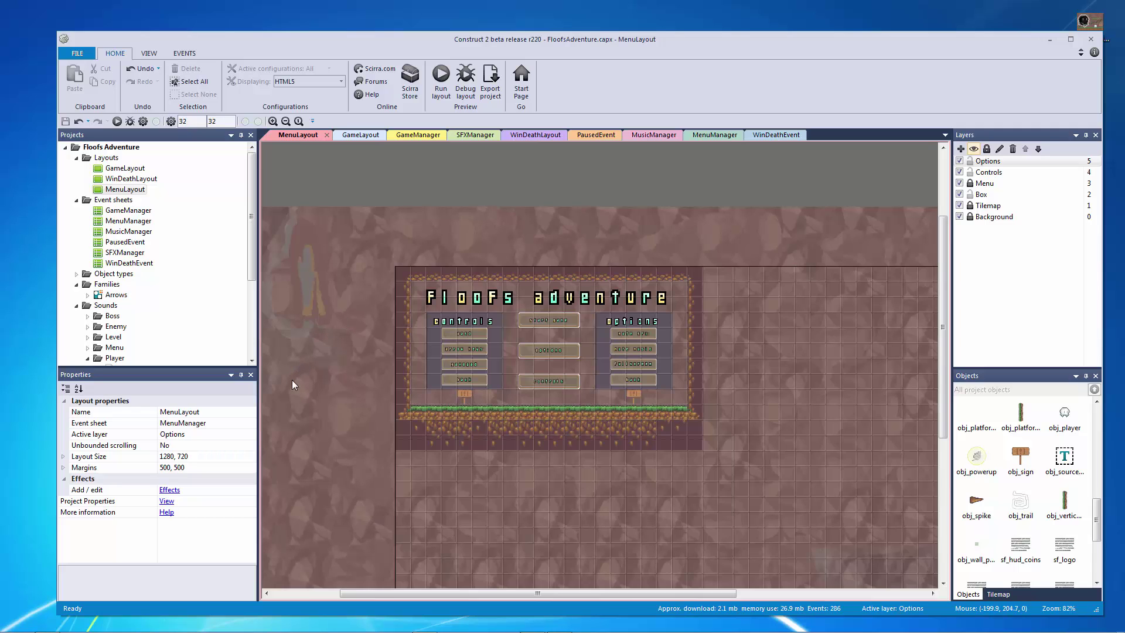
click(177, 503)
drag(248, 450, 249, 486)
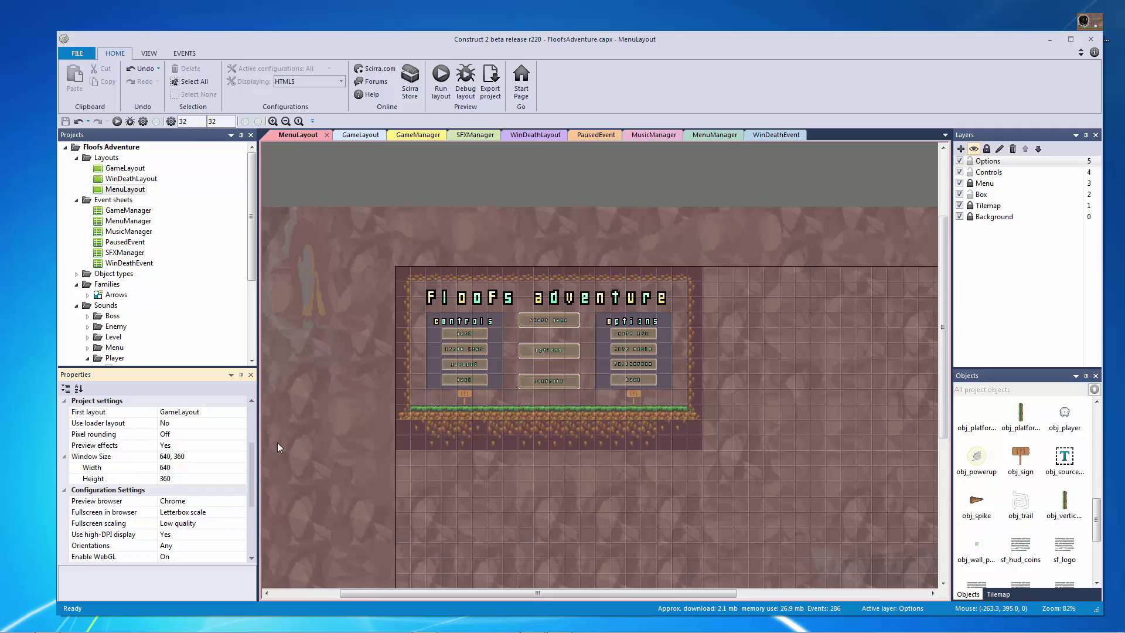
click(344, 204)
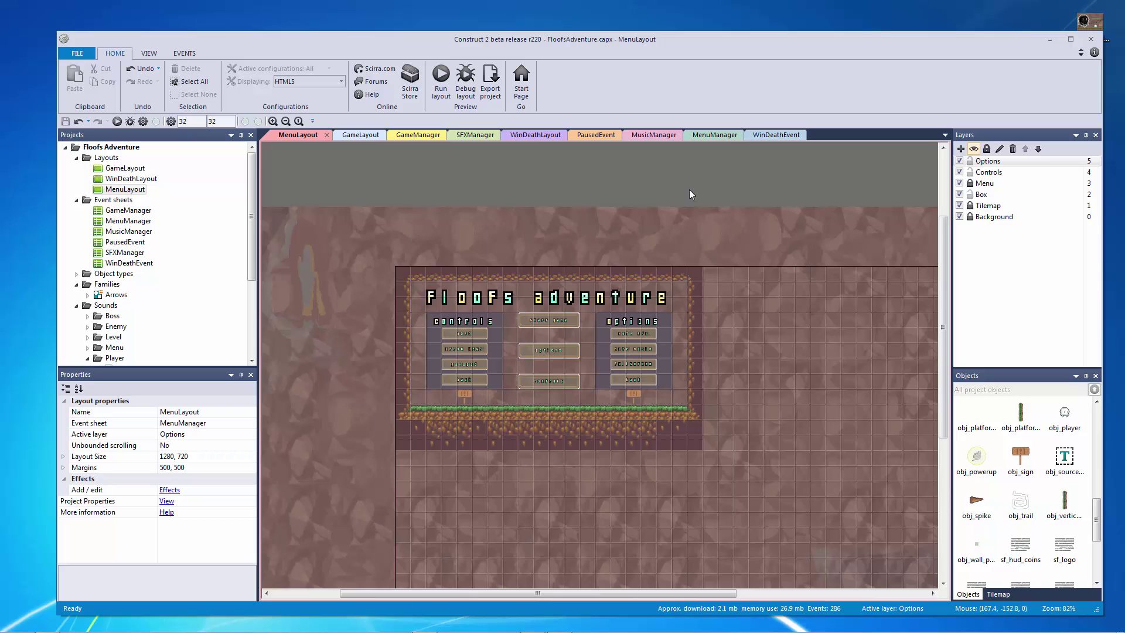
Step: Go from Scirra.com to the Arcade's Upload a New Game page, then minimize the browser
click(373, 69)
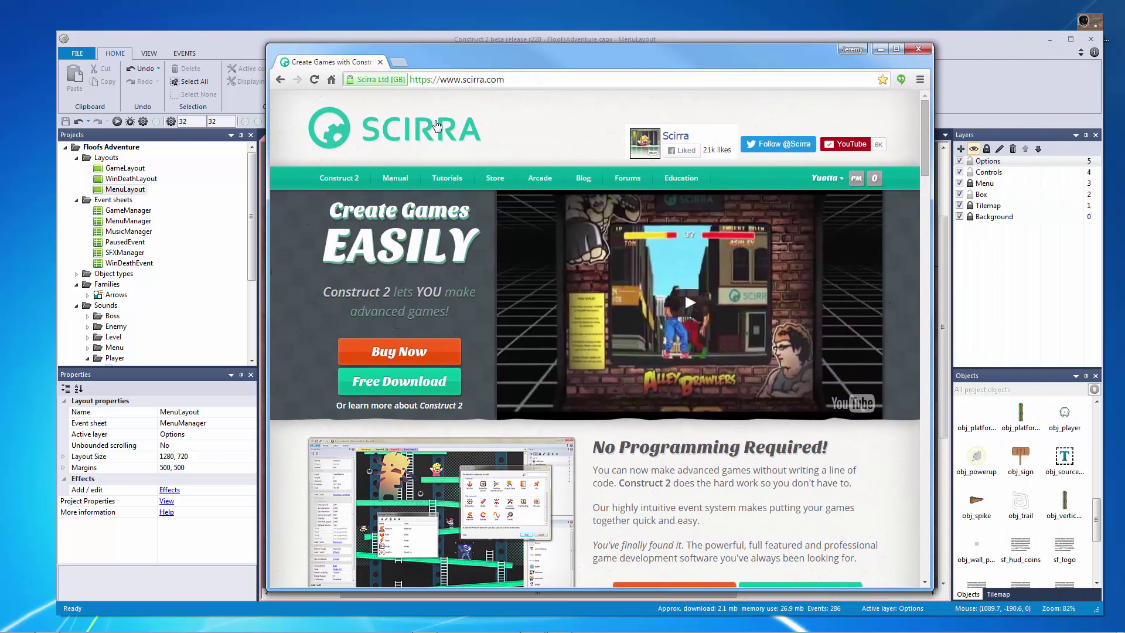
click(540, 186)
click(862, 214)
scroll(644, 313, down, 2)
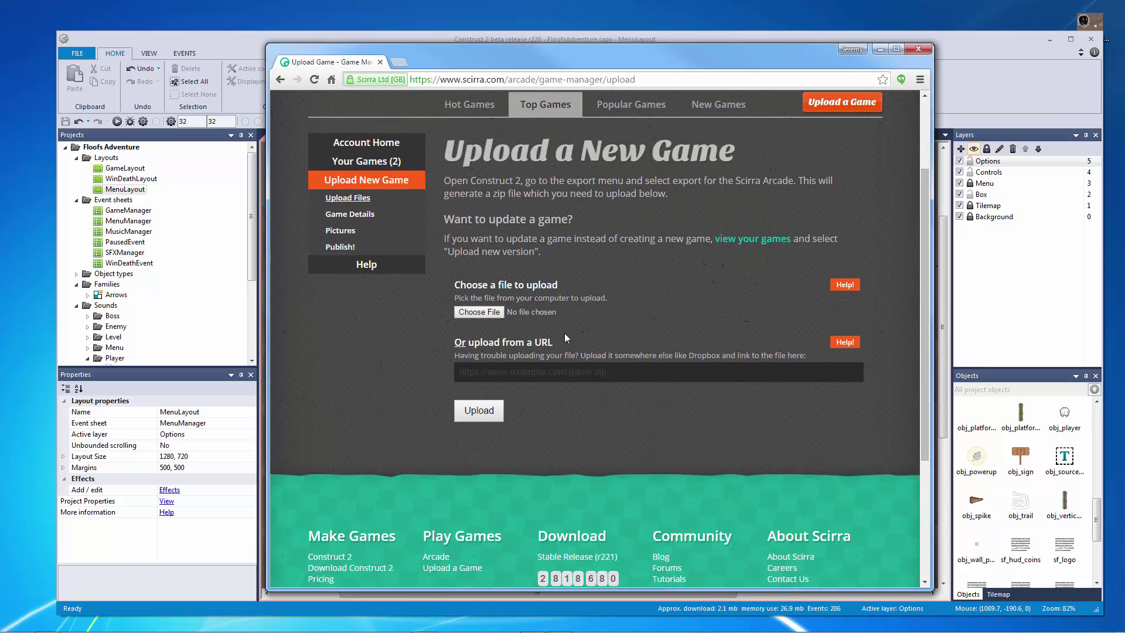
click(543, 375)
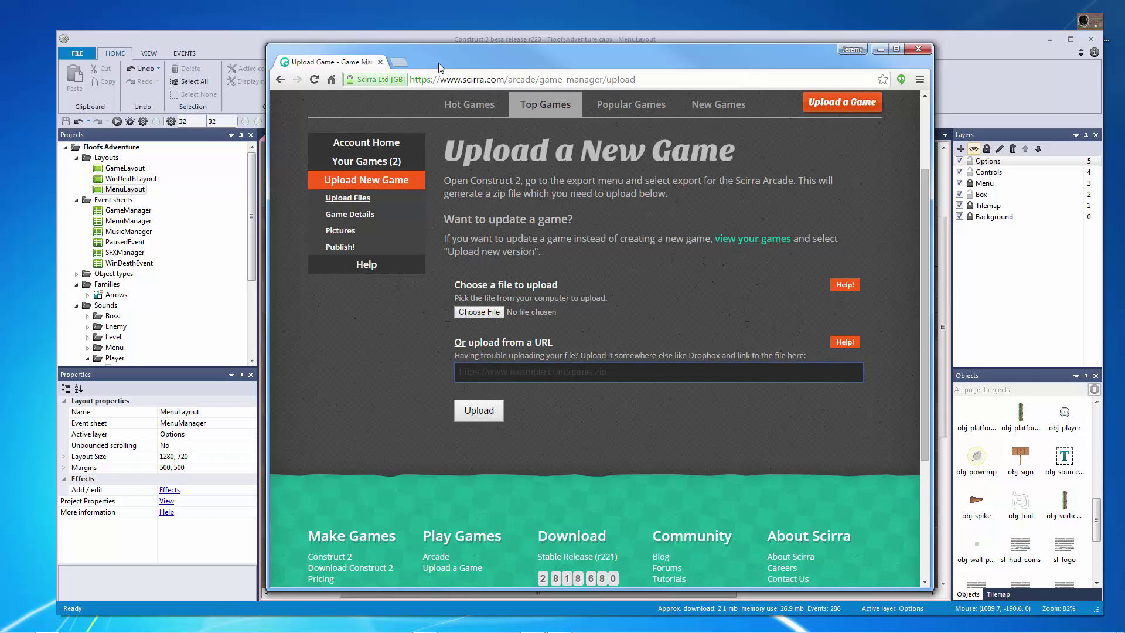
key(super+Down)
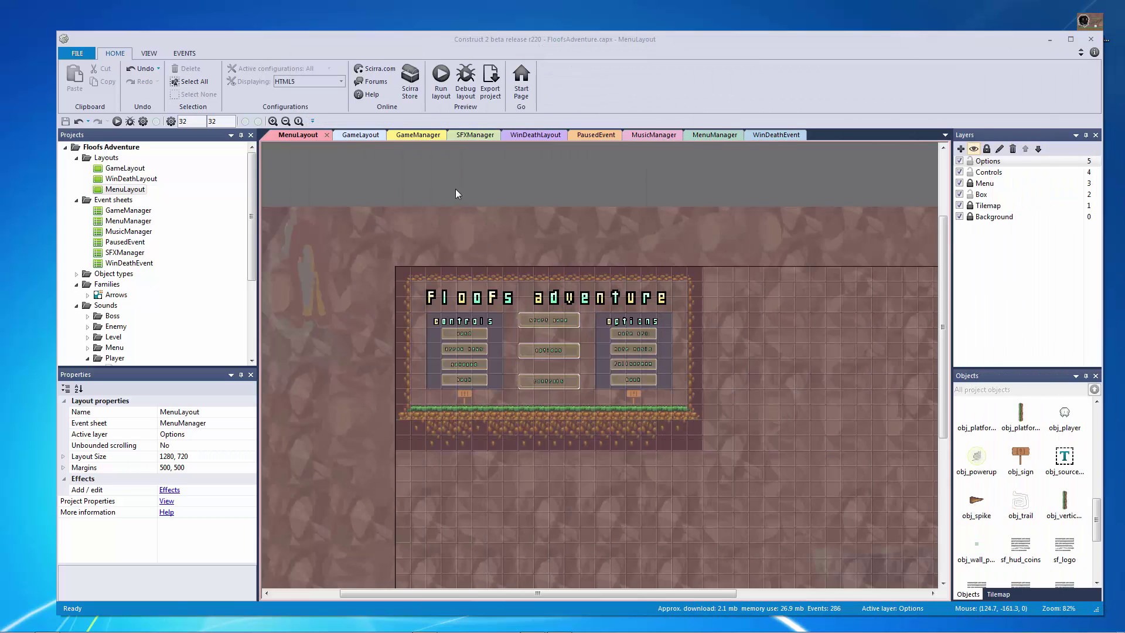
Step: Start Export project, choose Scirra Arcade instead of HTML5 website, and continue to its export options
click(455, 189)
click(543, 153)
click(481, 82)
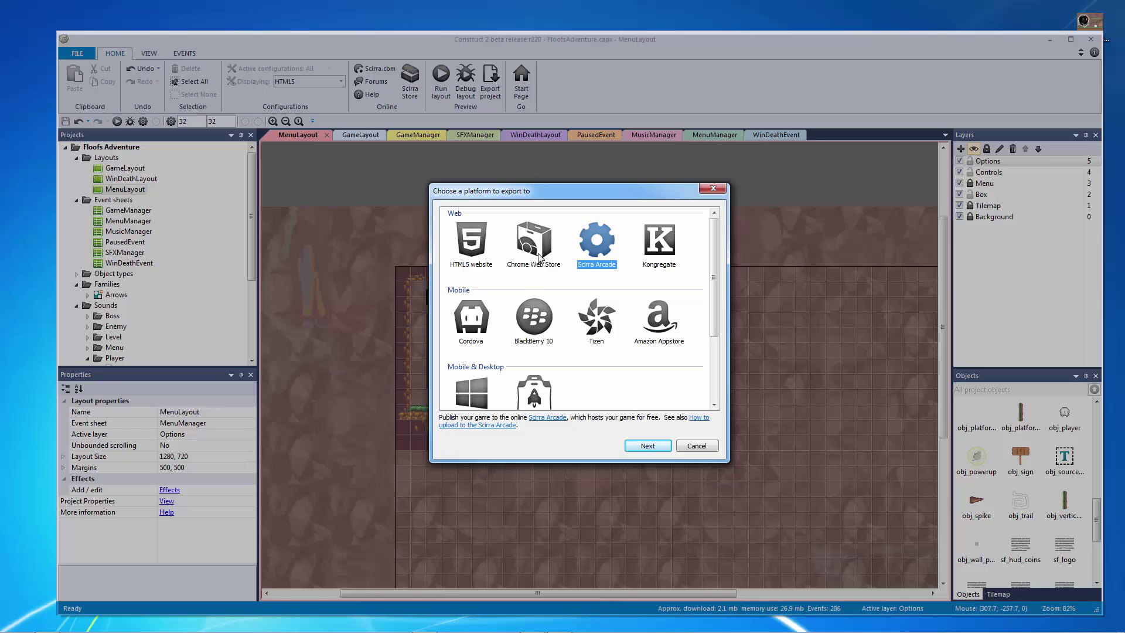
click(476, 250)
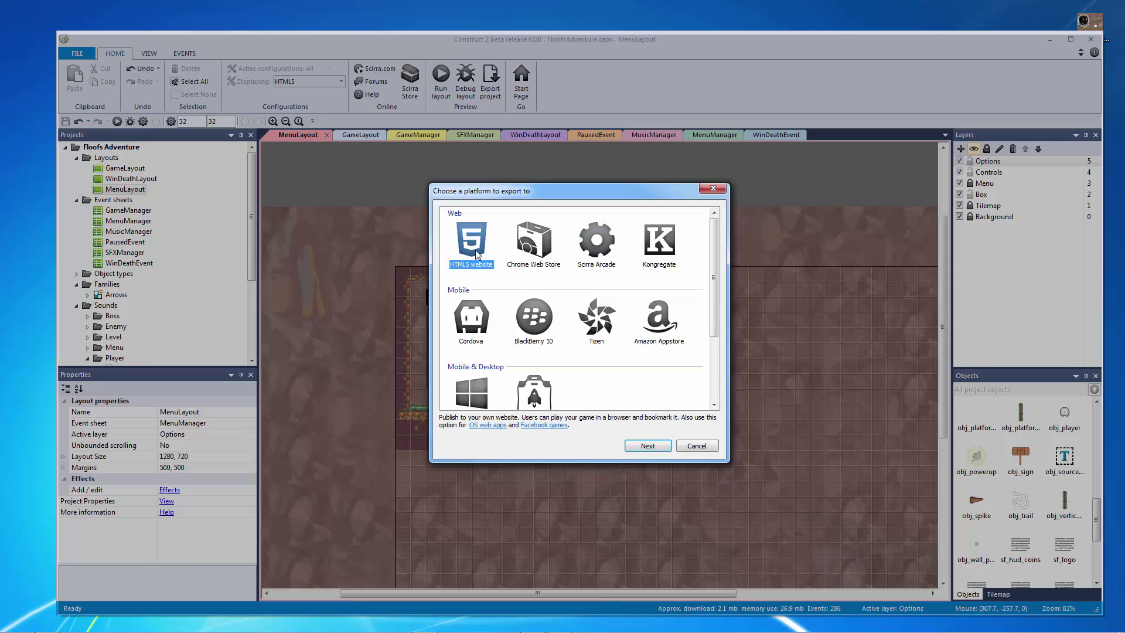
click(593, 245)
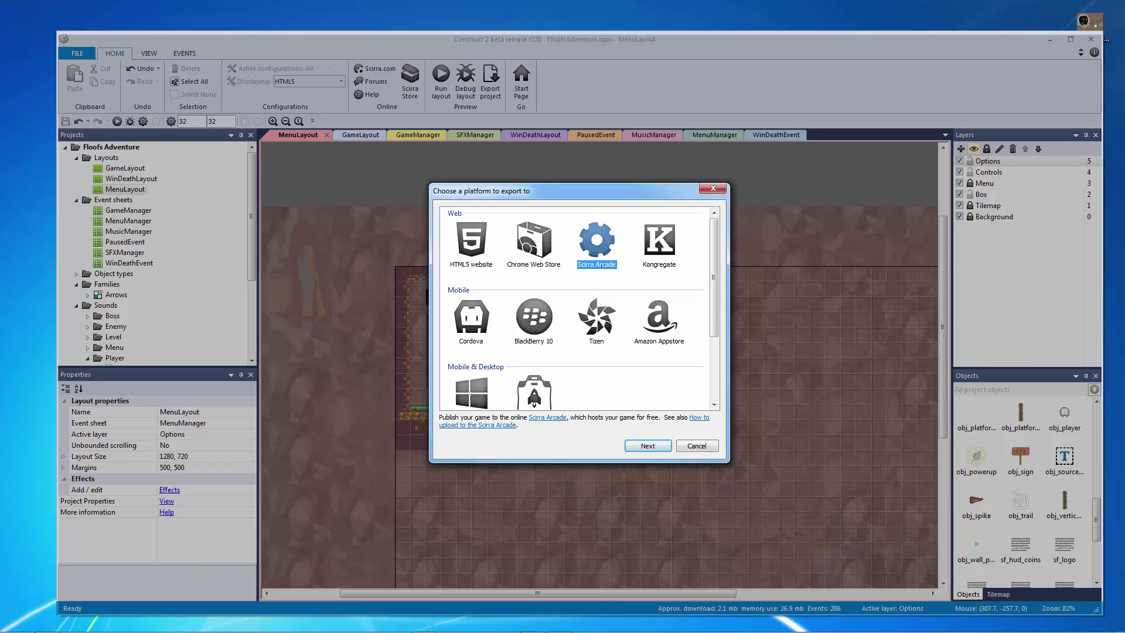
double_click(596, 253)
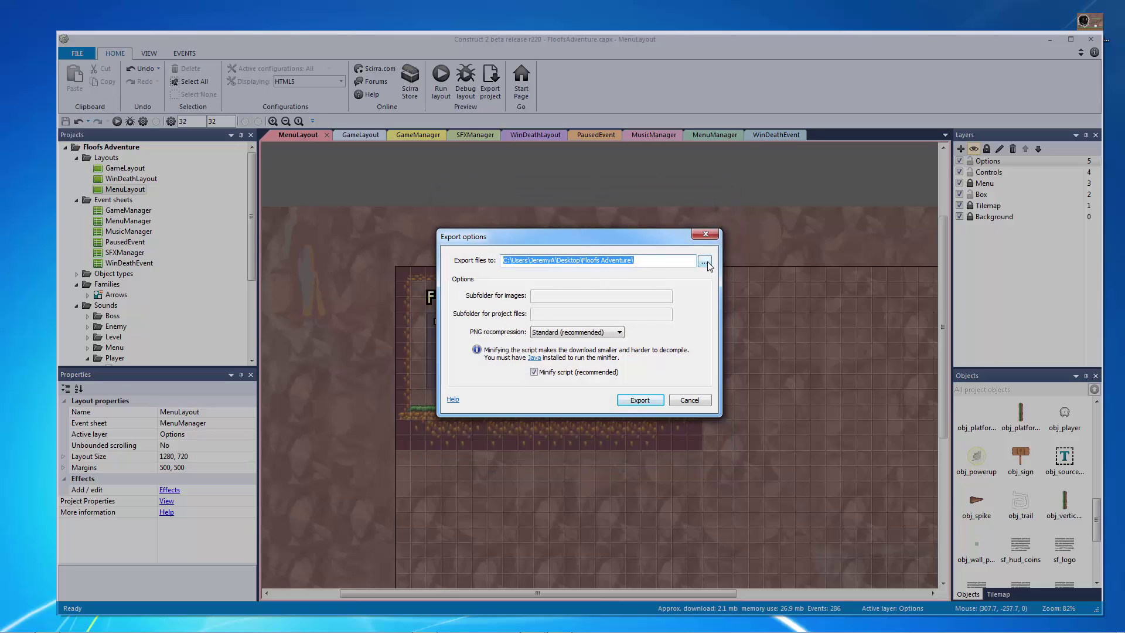
Step: Append _Scirra\ to the export path and export into the Floofs Adventure_Scirra folder
click(639, 261)
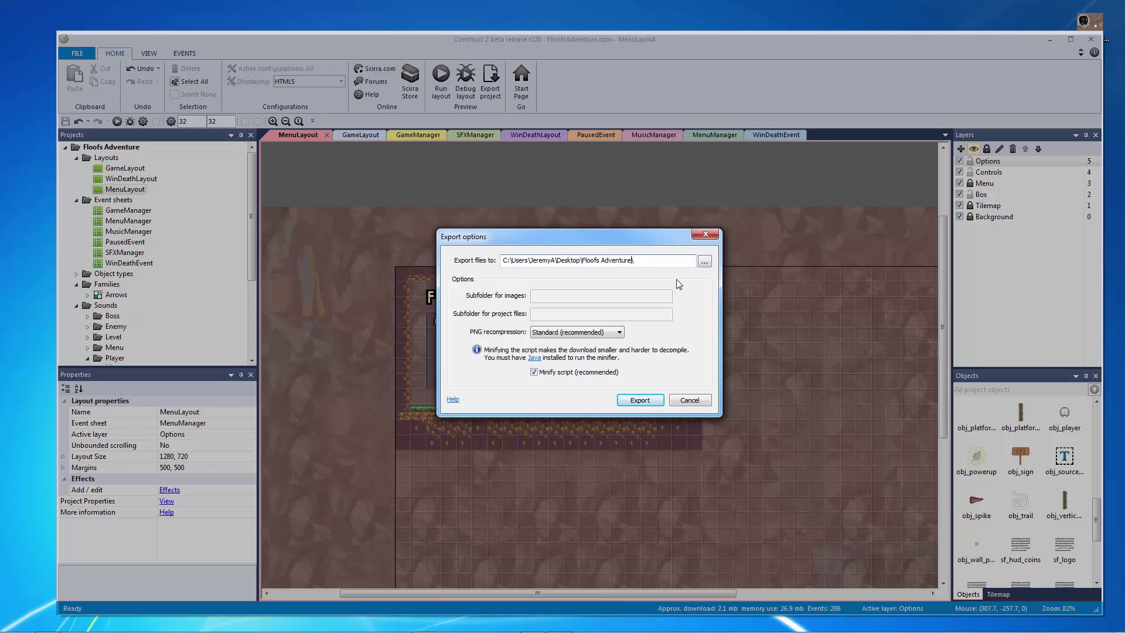
text(_Scirra\)
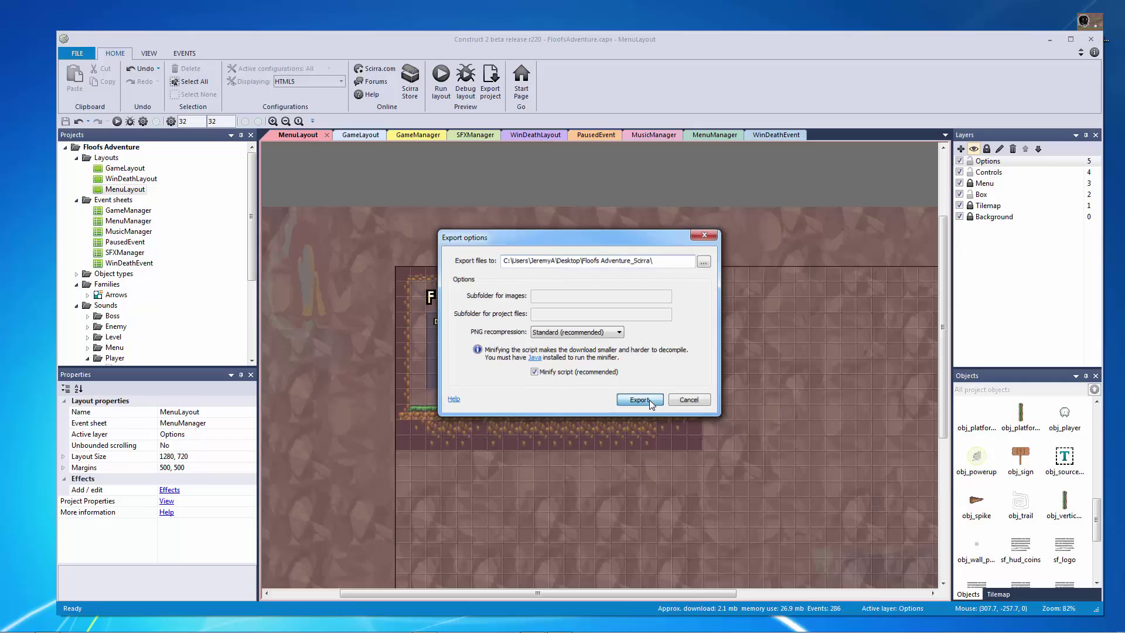
click(639, 400)
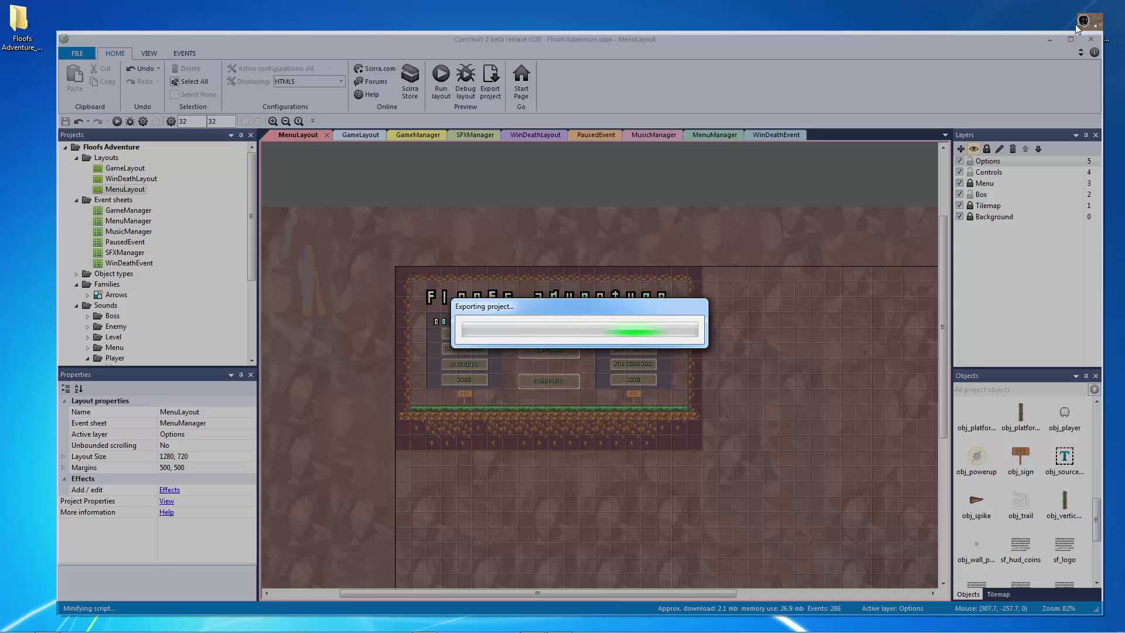
drag(1086, 22, 664, 22)
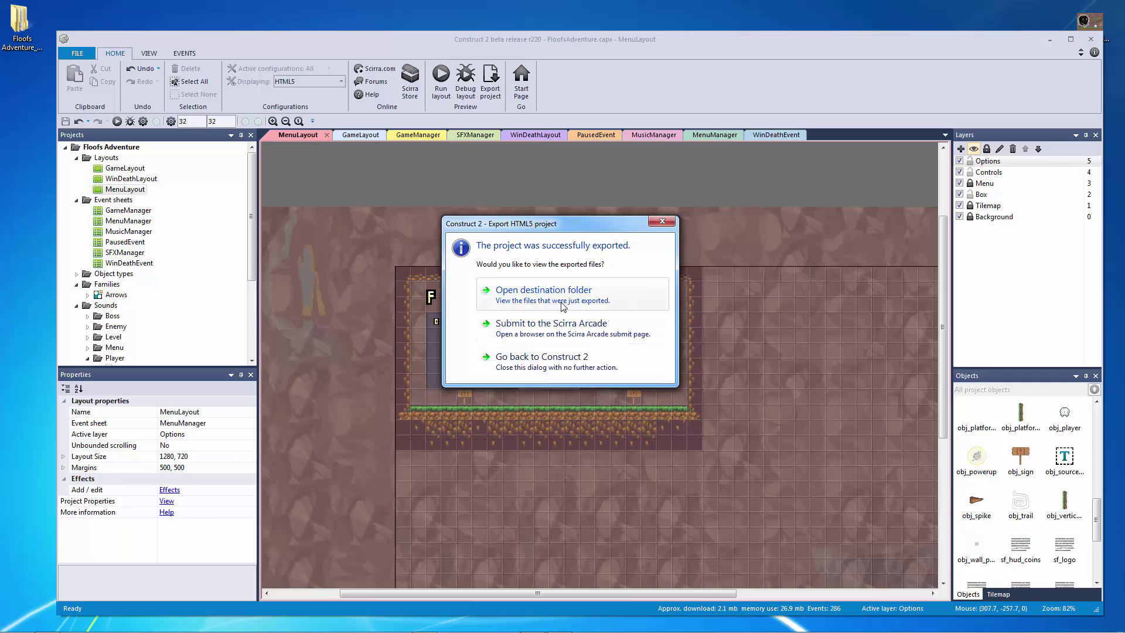
Step: Choose Submit to the Scirra Arcade, find Floofs Adventure.zip in the desktop export folder, and return to Chrome
click(567, 335)
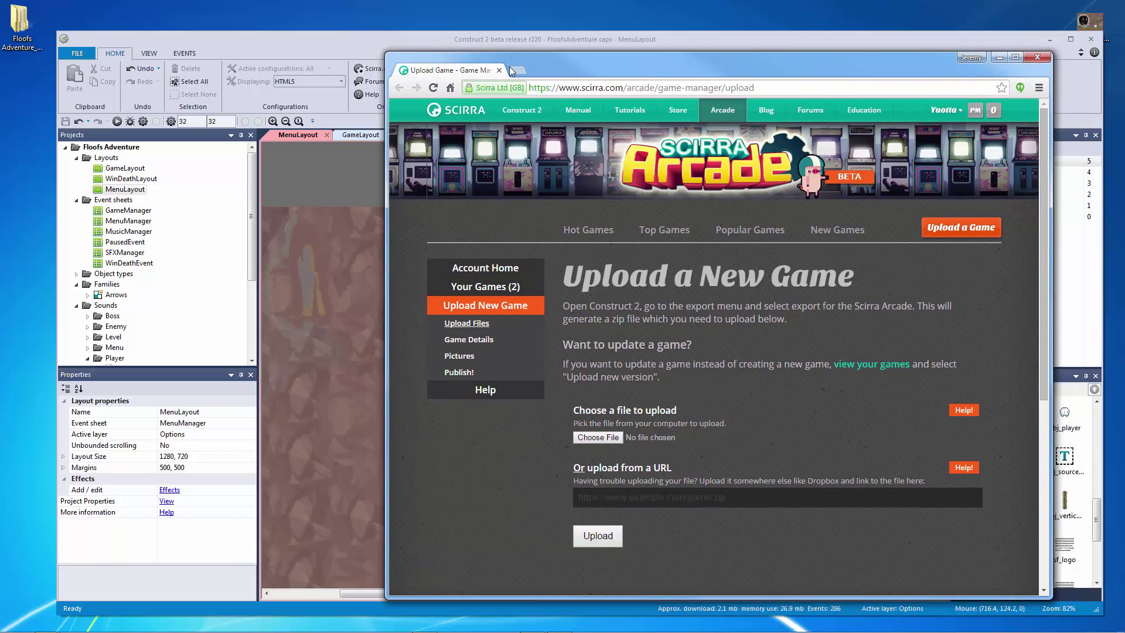
click(499, 70)
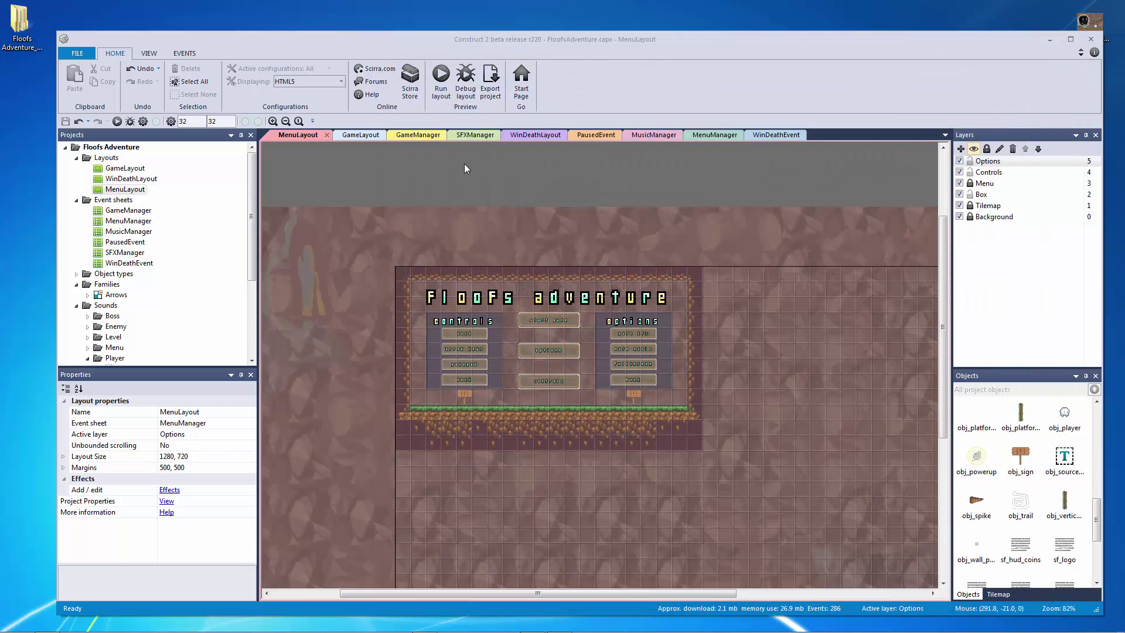
double_click(24, 31)
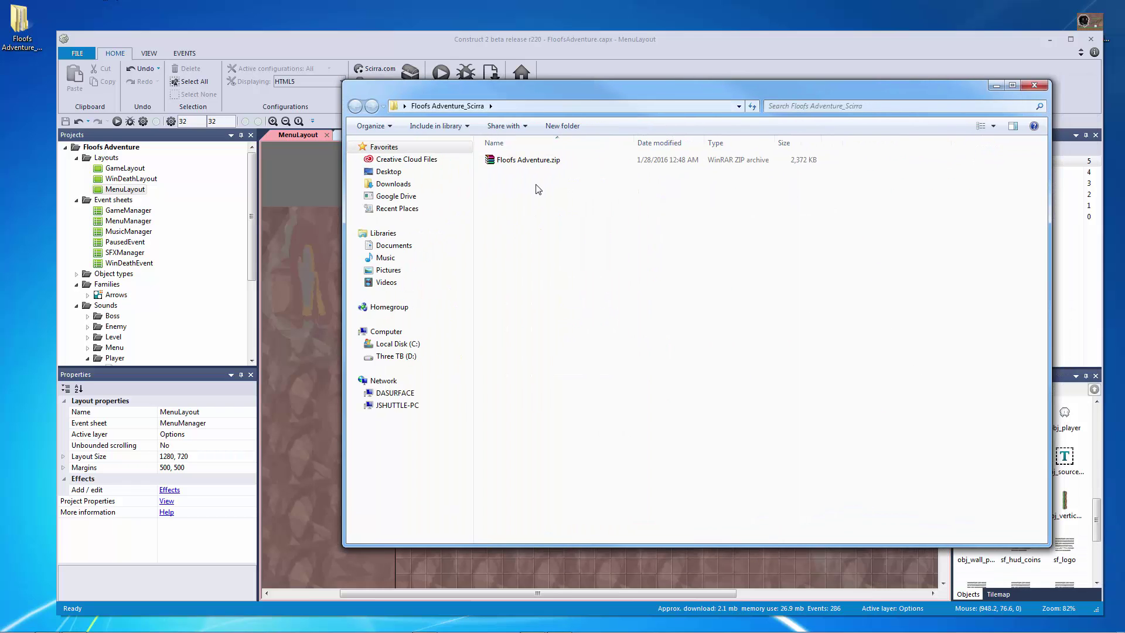
click(530, 161)
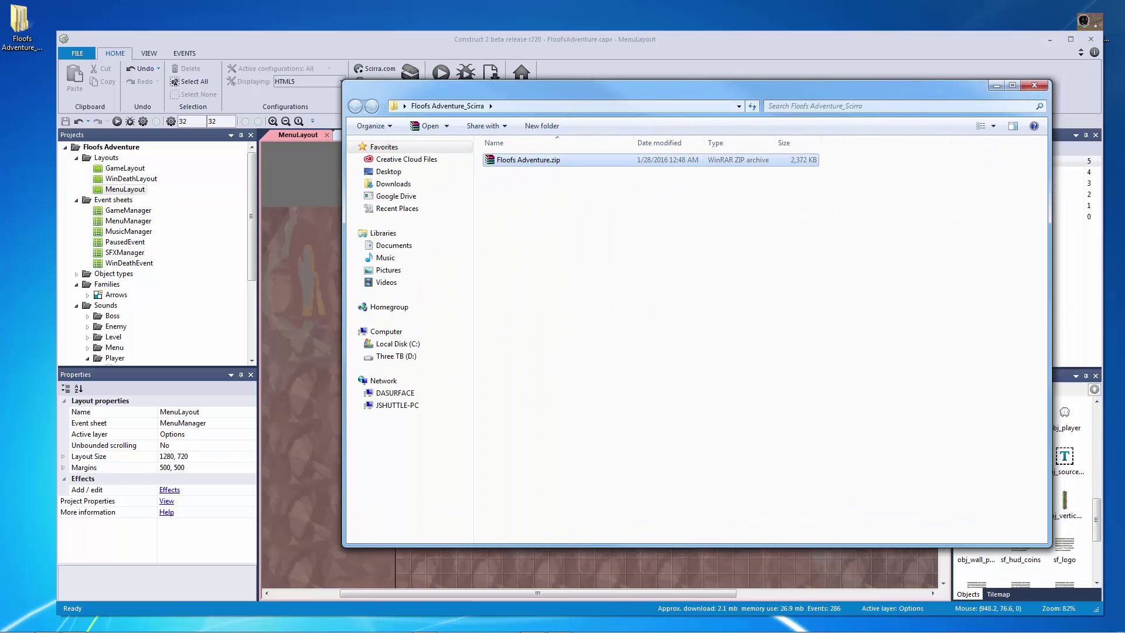
key(alt+Tab)
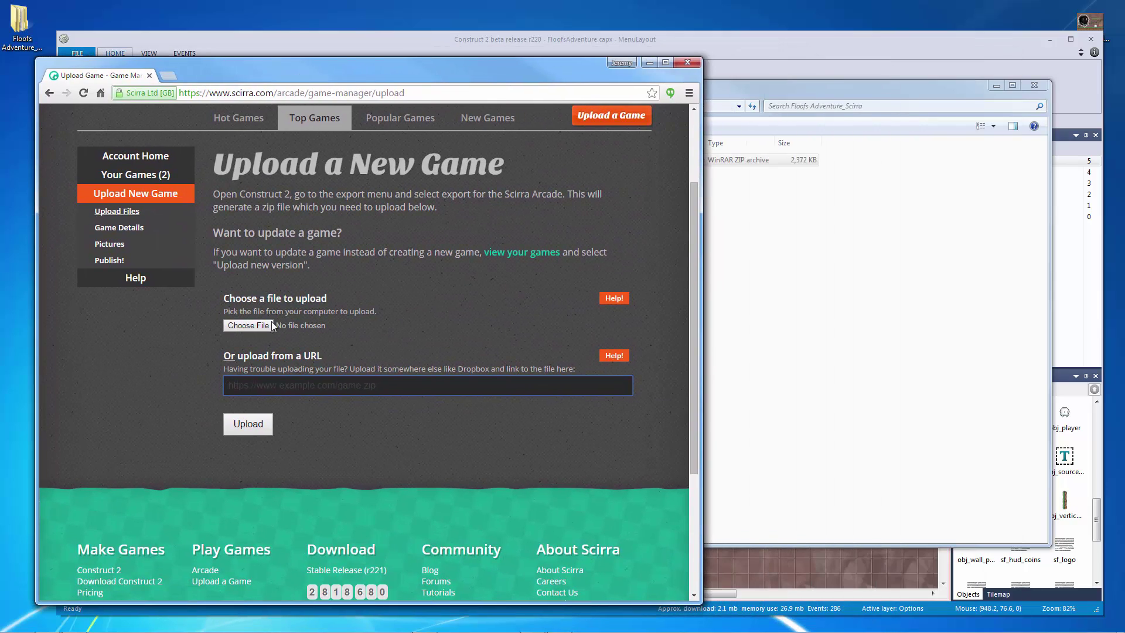
Step: Pick Floofs Adventure.zip as the game file and upload it to the Arcade
click(273, 327)
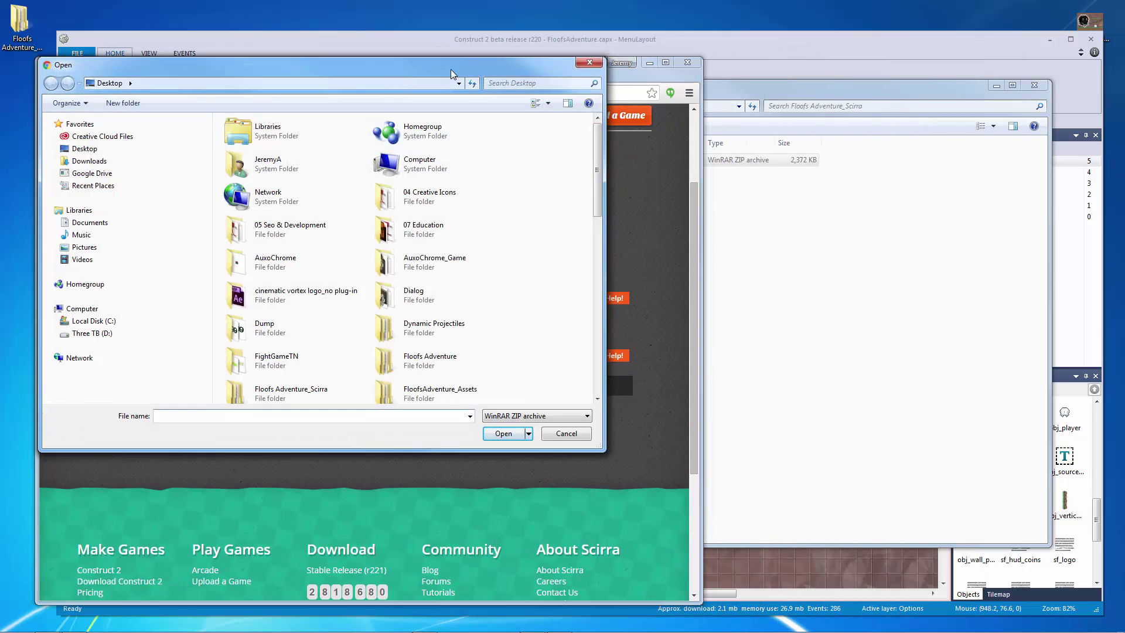
key(Escape)
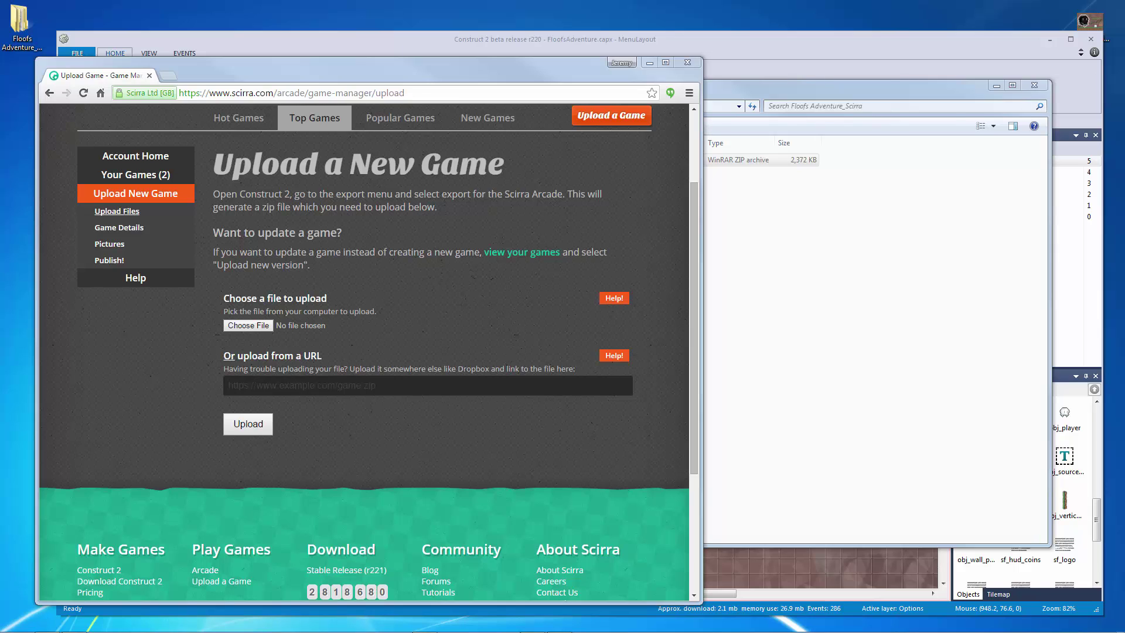
key(space)
click(732, 169)
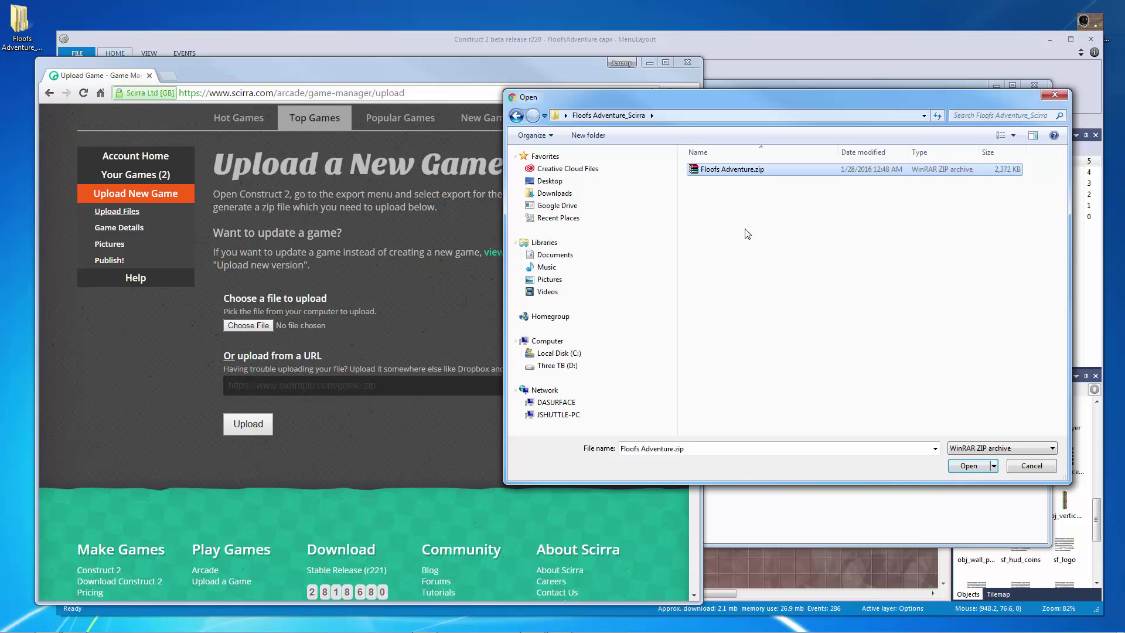
click(970, 467)
click(271, 425)
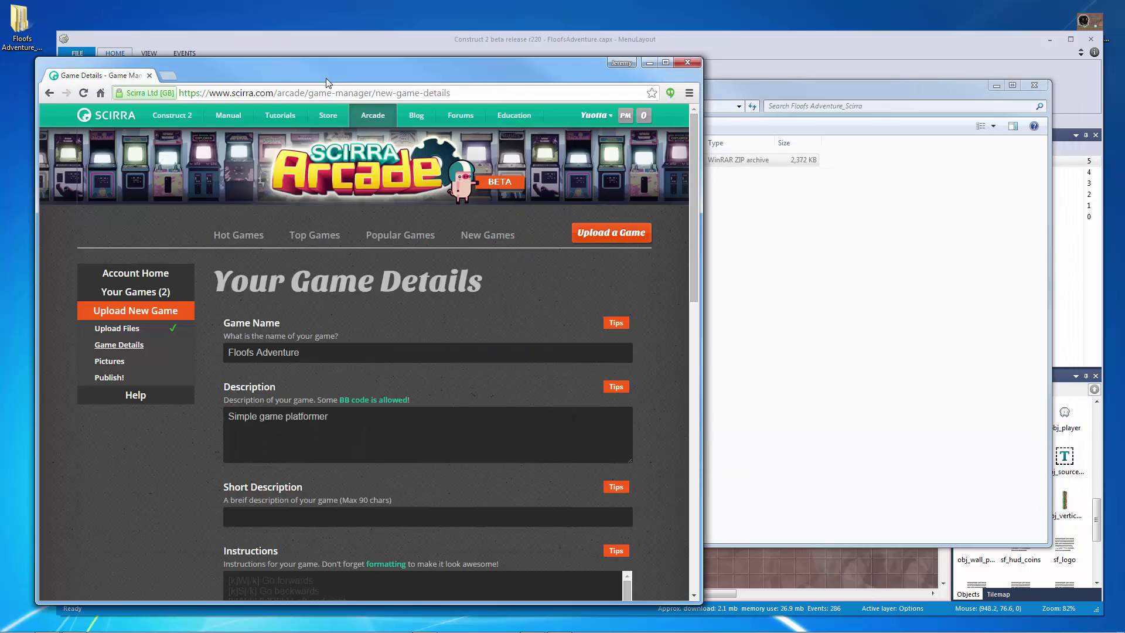
Step: Replace the Description with a blurb about a small floof ball who runs and jumps on enemies' heads
drag(326, 83, 444, 68)
scroll(473, 245, down, 2)
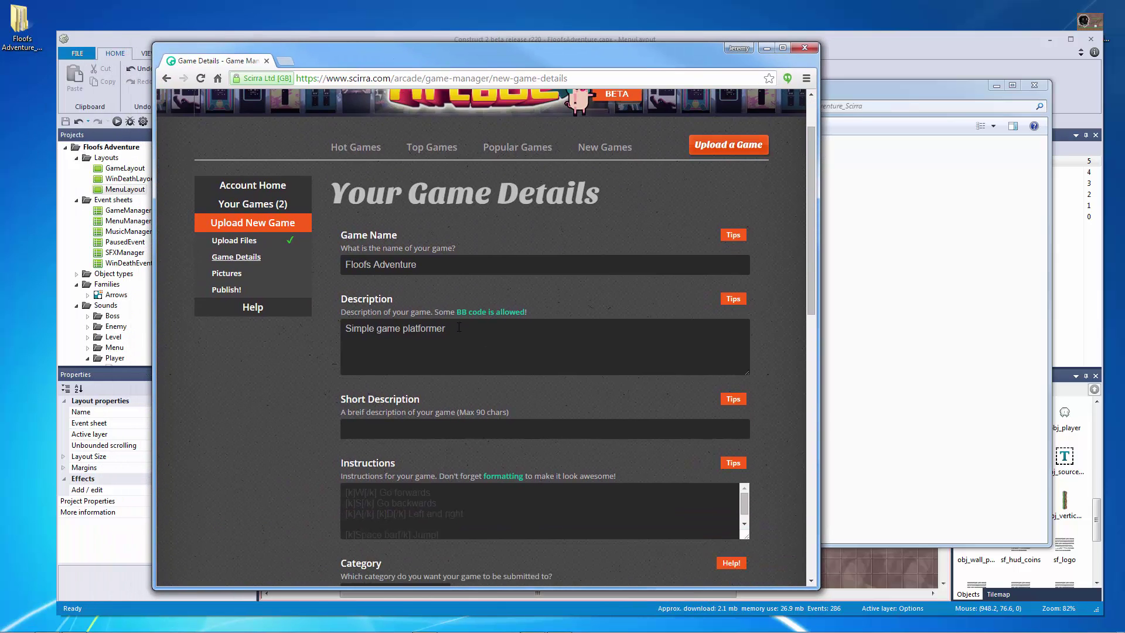
click(445, 352)
key(ctrl+a)
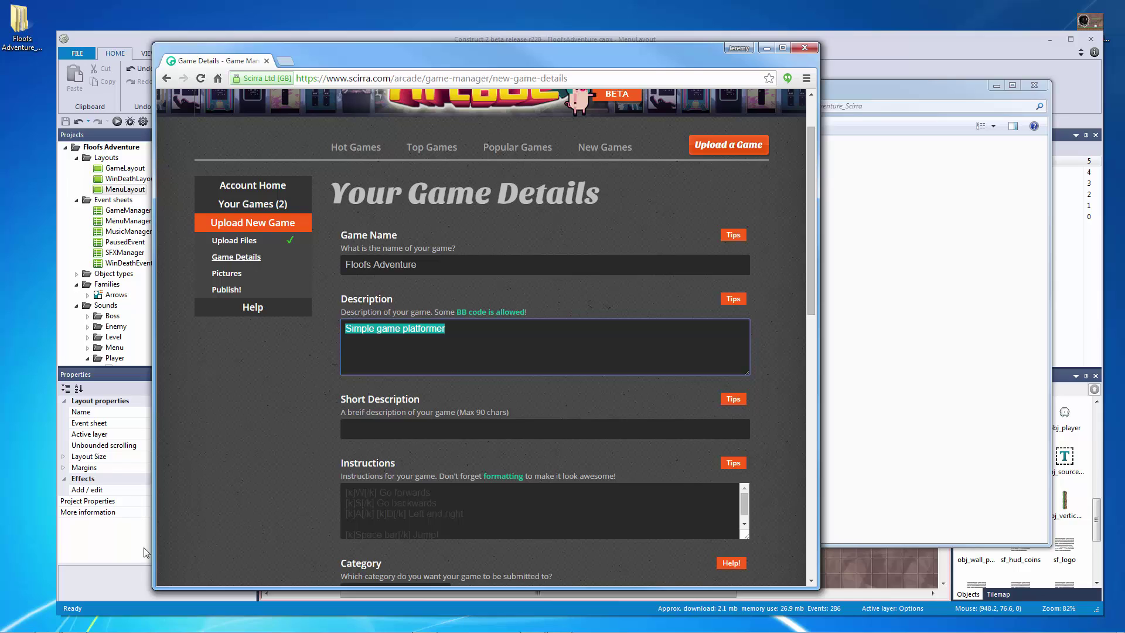
click(504, 340)
key(ctrl+a)
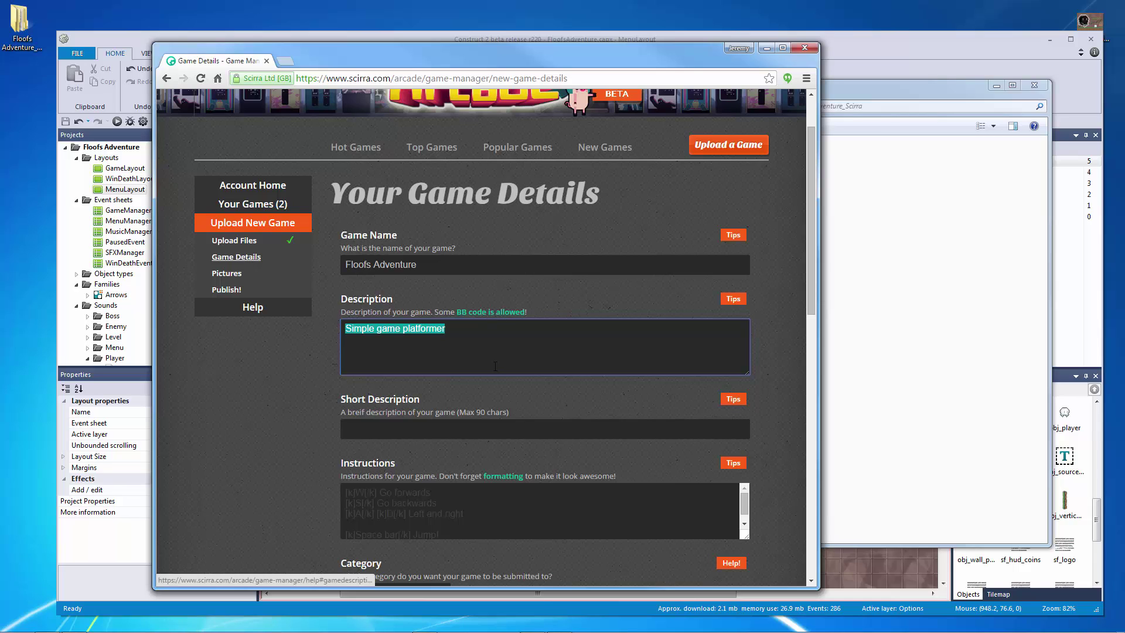
scroll(469, 434, down, 1)
click(441, 497)
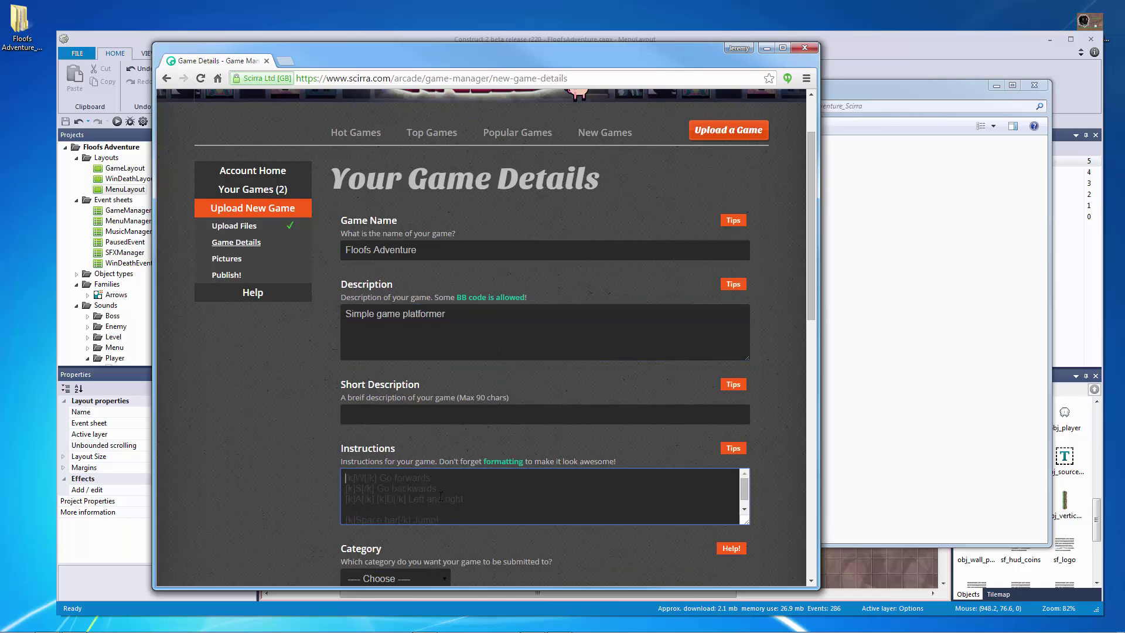
click(400, 335)
key(ctrl+a)
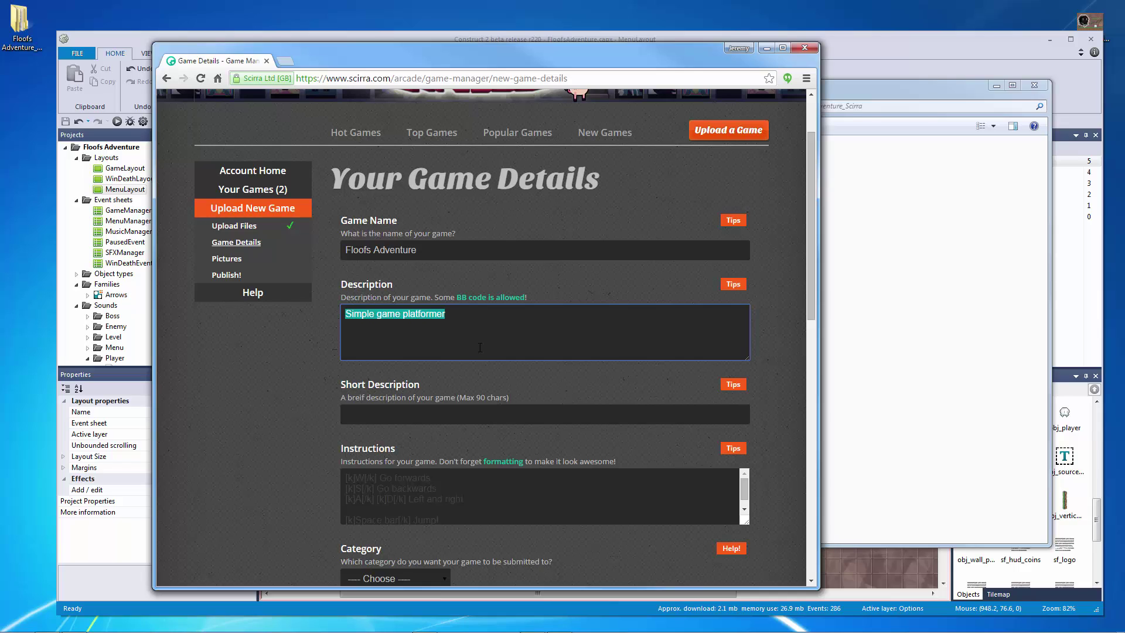
text(Fl)
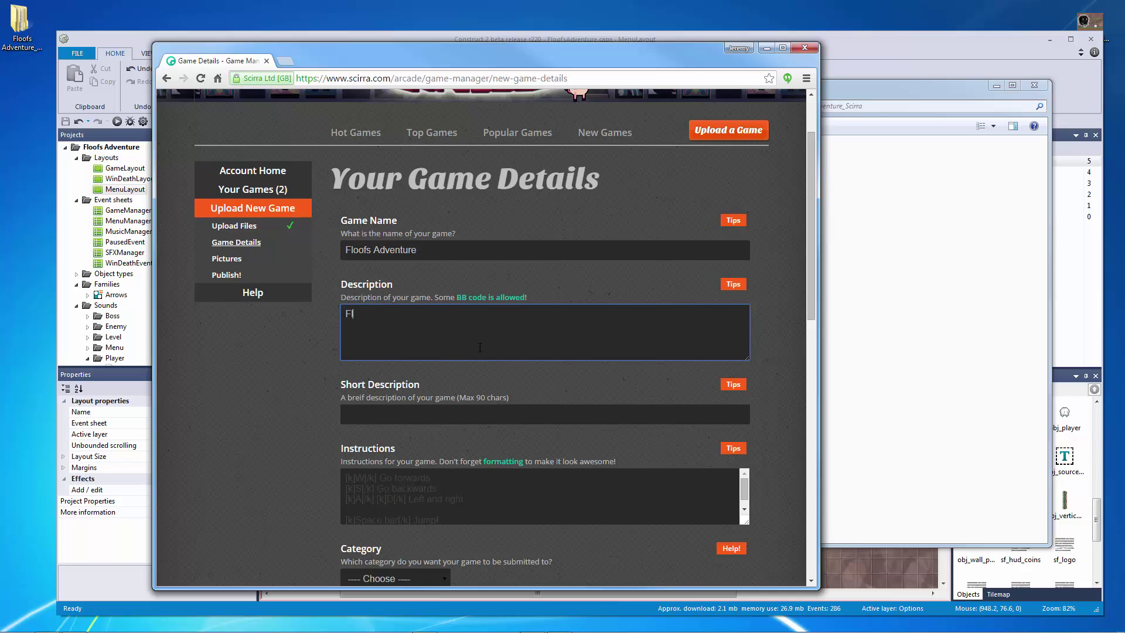
text(oof's adventure is about a small fl)
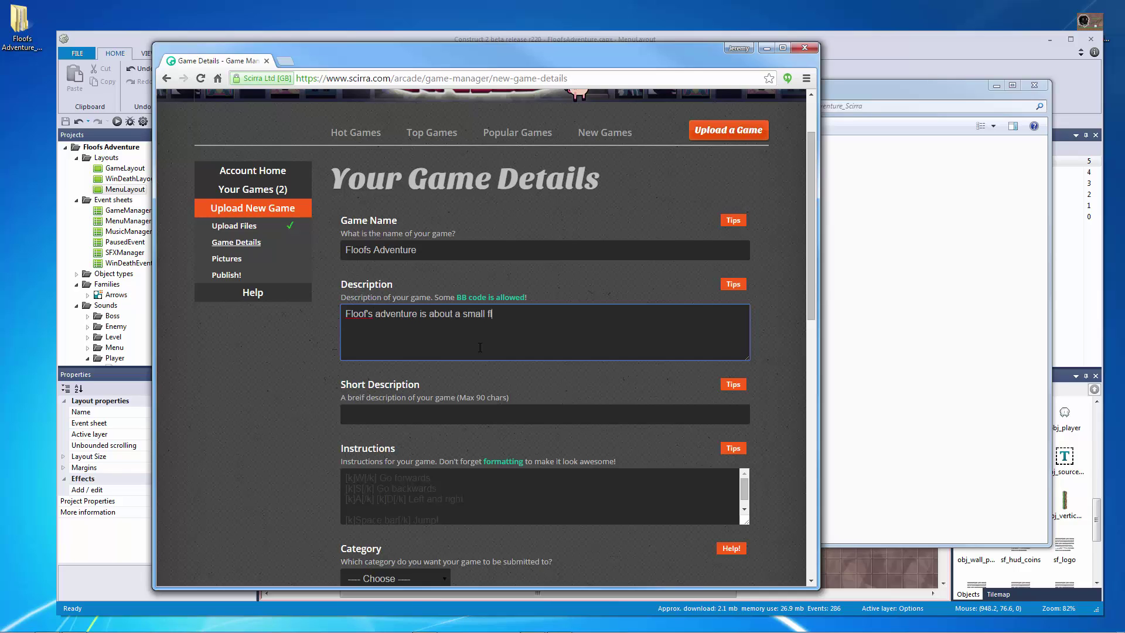
text(oof ball who runs and jumps )
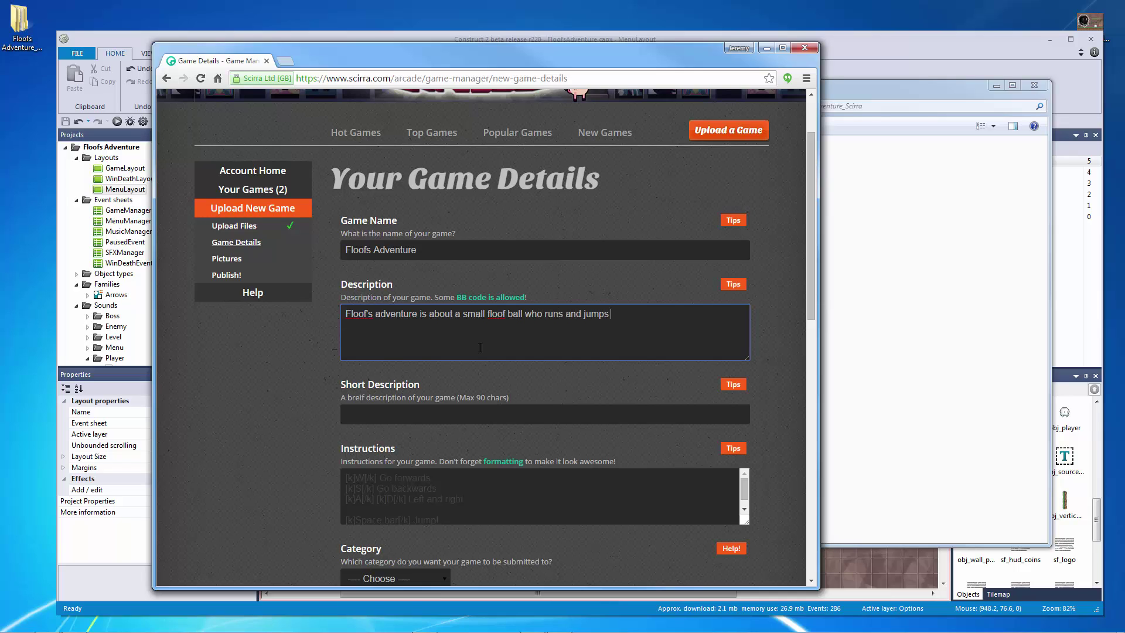
text(on enemies heads and dodges s)
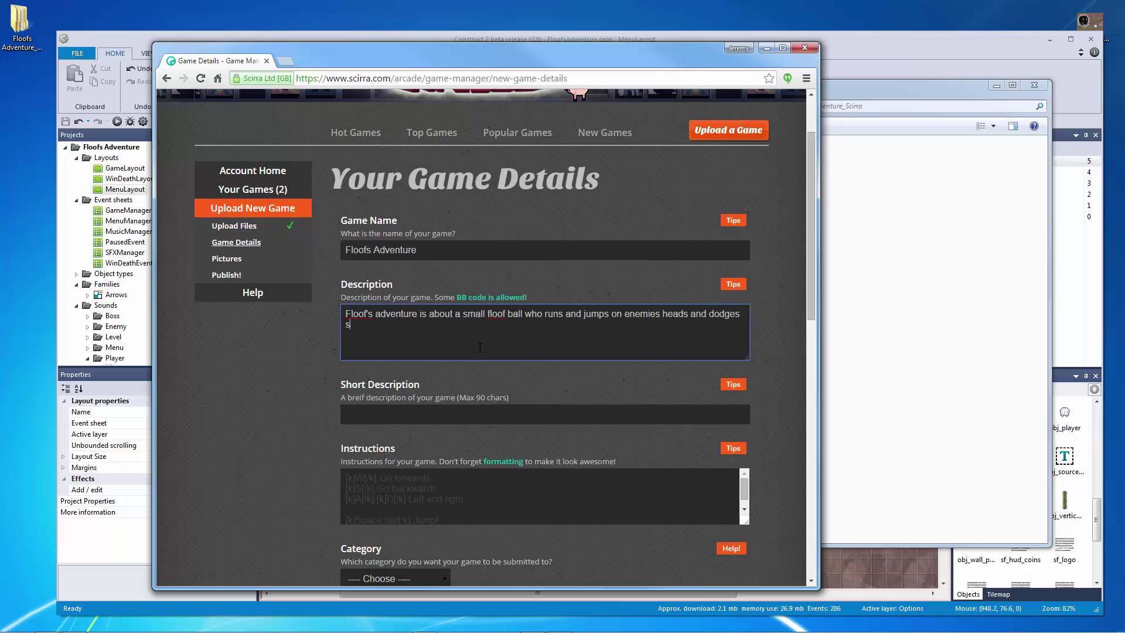
text(pikes! He can wall-jump and slide, and e)
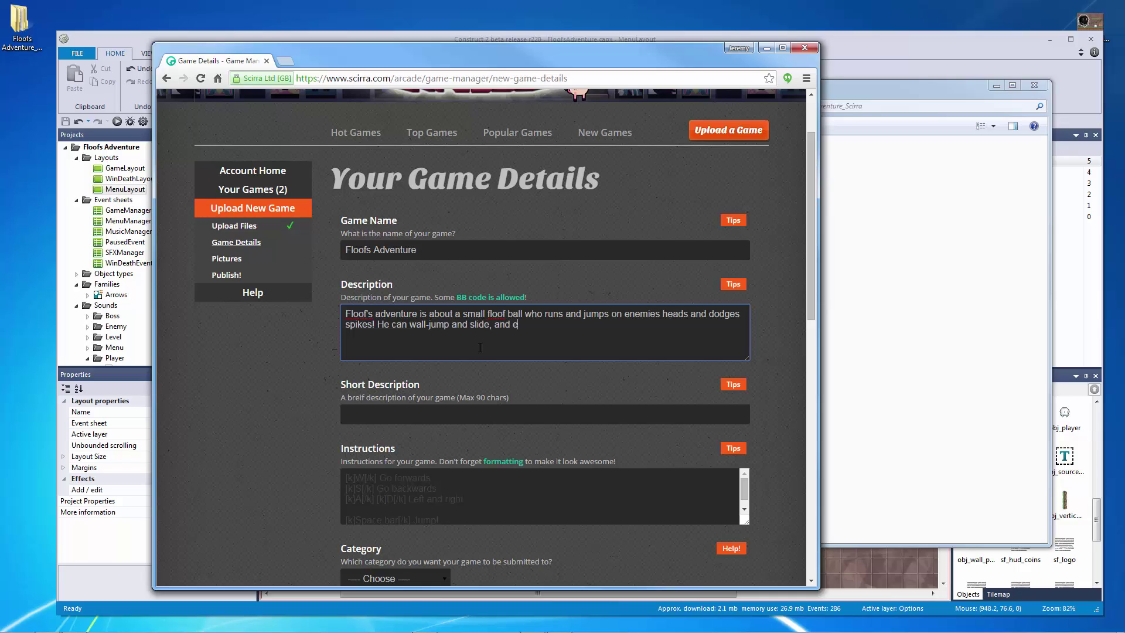
text(ven has to defeat a mega boss!)
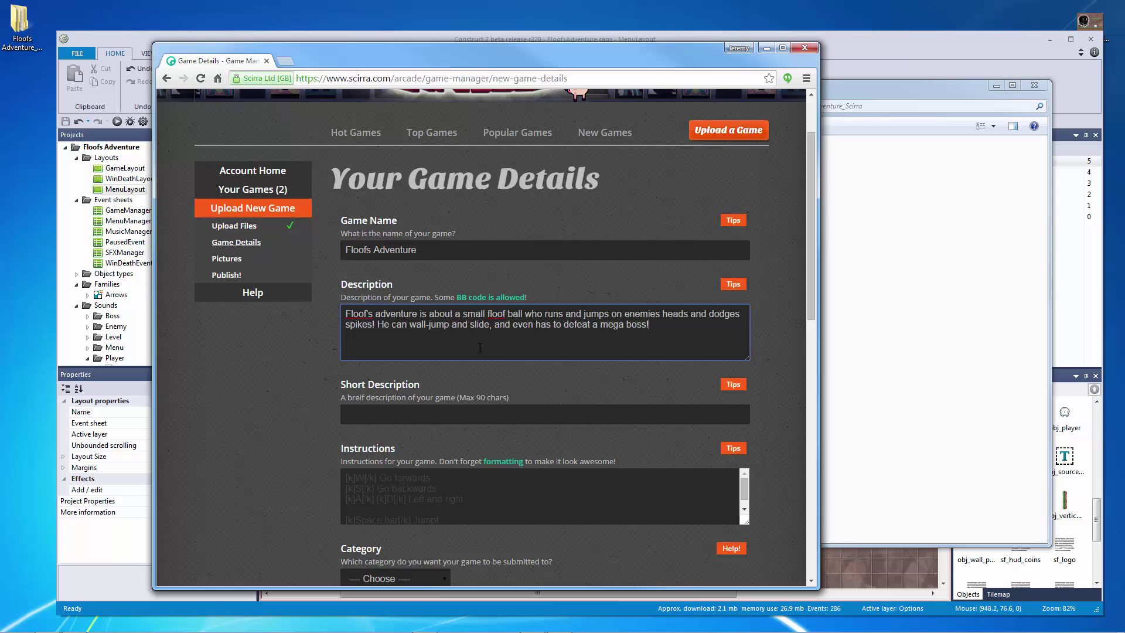
Step: Set the Short Description to 'Mario-like classic platformer game!'
scroll(463, 366, down, 1)
click(461, 365)
scroll(459, 363, down, 2)
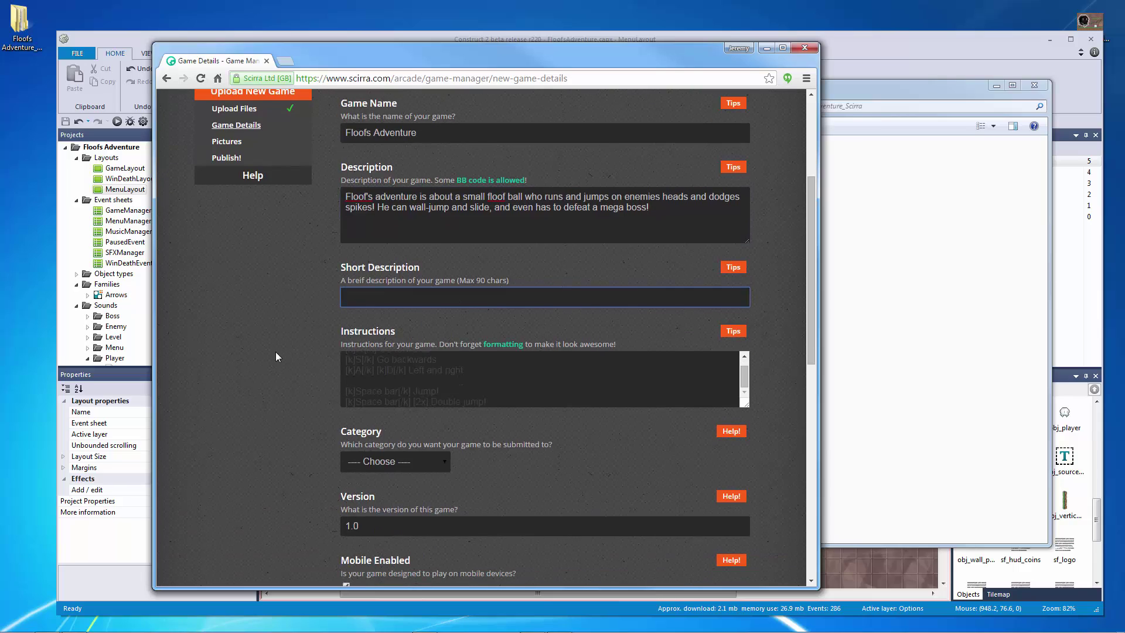
text(Mario-like classic platformer game!)
Step: Enlarge the Instructions box and enter a [k]W[/k] key entry at its start
click(395, 392)
scroll(395, 392, up, 1)
scroll(755, 407, down, 1)
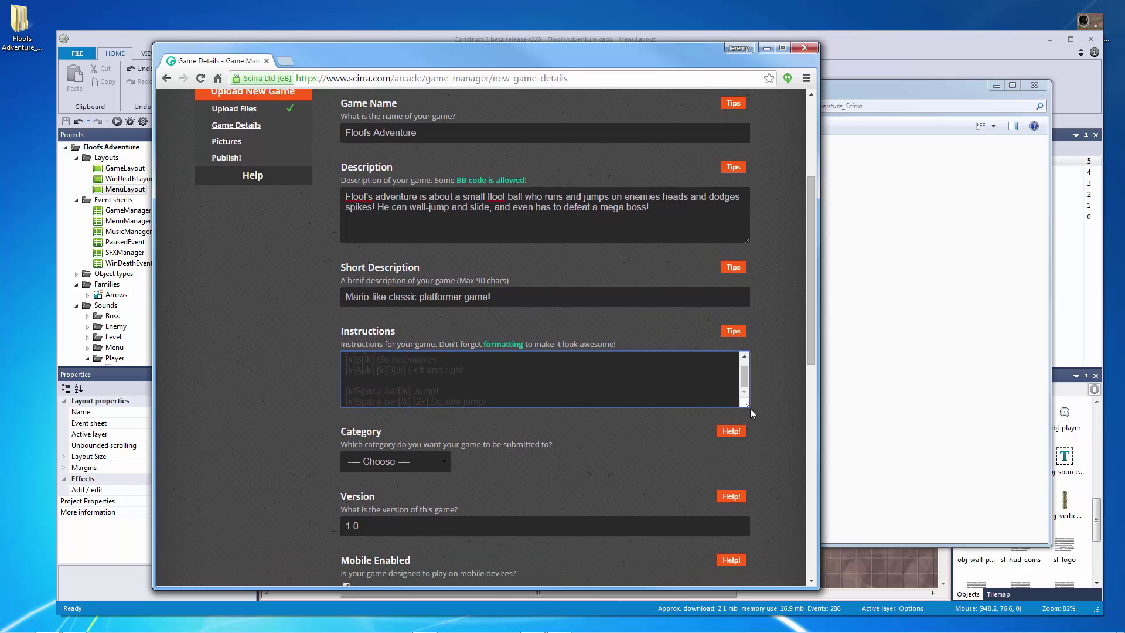
drag(745, 406, 780, 487)
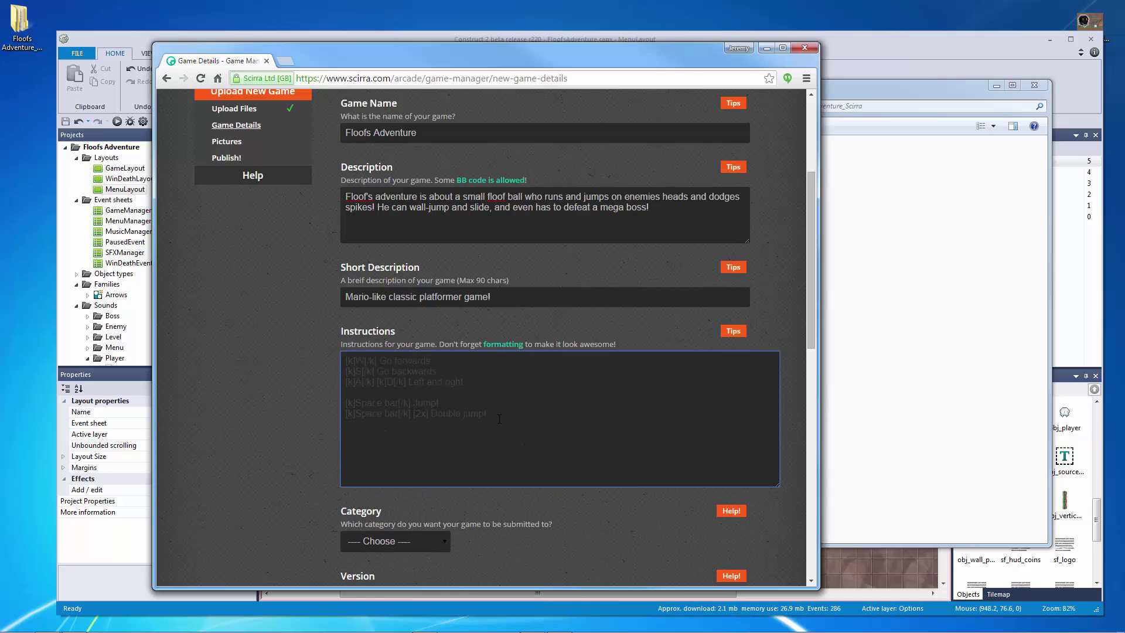
scroll(463, 388, up, 3)
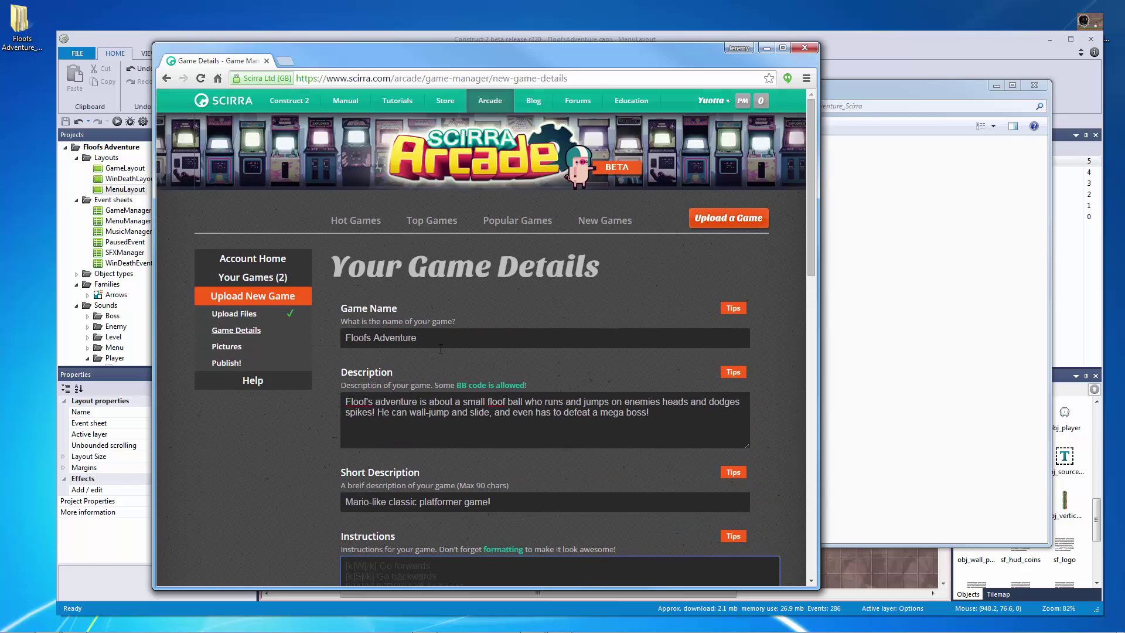
scroll(451, 352, down, 4)
click(473, 324)
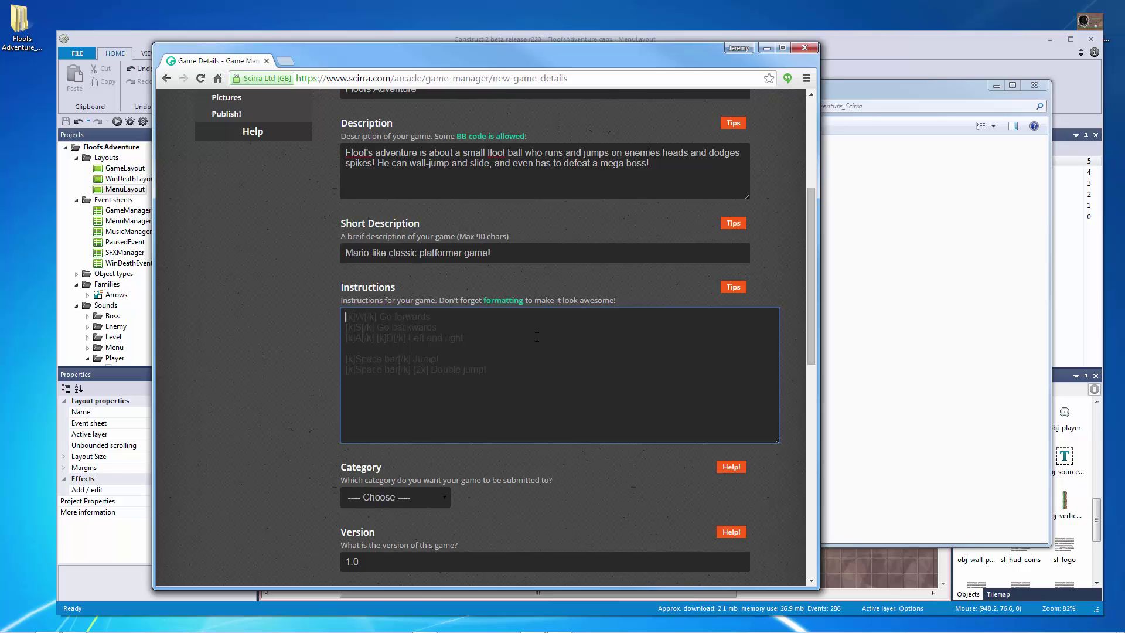
text([k])
text(W[/k)
key(BackSpace)
key(BackSpace)
key(BackSpace)
key(BackSpace)
key(BackSpace)
key(BackSpace)
text([k]W[/k])
Step: Duplicate the [k]W[/k] line into three entries: WASD, Up-Arrow and Gamepad Left Analog
drag(417, 323, 350, 318)
key(ctrl+c)
click(405, 321)
key(Return)
key(ctrl+v)
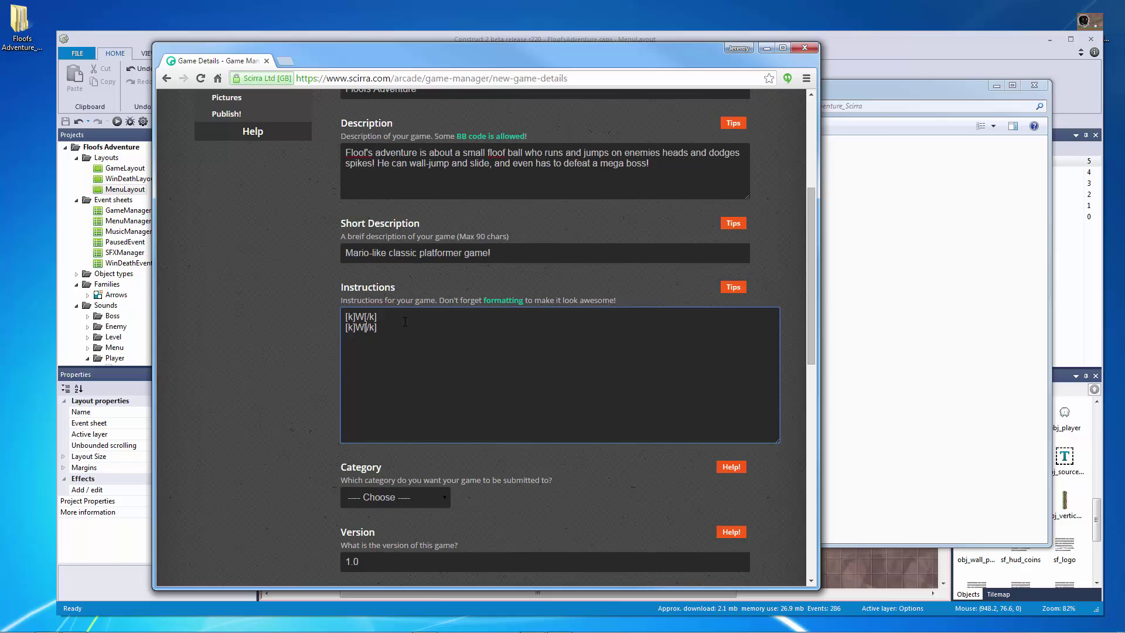
key(BackSpace)
text(Up-Arrow)
key(ctrl+v)
key(BackSpace)
text(Gamepad -)
key(BackSpace)
key(BackSpace)
text(Left Ana)
text(log)
text(ASD)
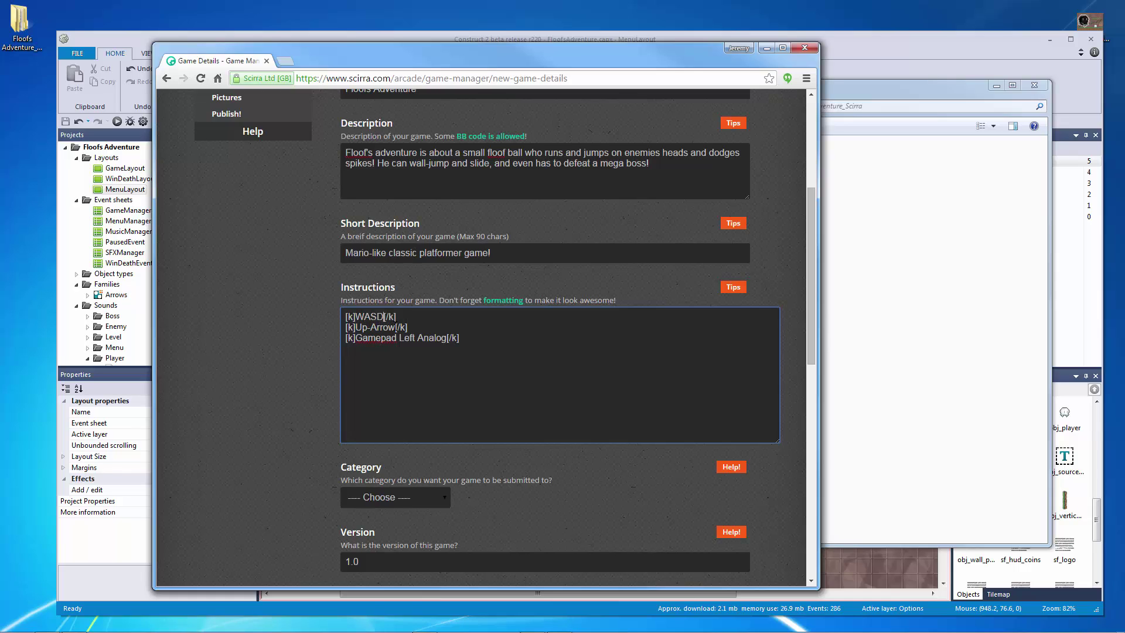
Step: Rename Up-Arrow to Arrow Keys, drop Left Analog, and remove the empty first line
drag(395, 327, 355, 327)
text(Arrow Keys)
drag(447, 338, 400, 338)
key(BackSpace)
key(BackSpace)
drag(425, 343, 347, 316)
key(BackSpace)
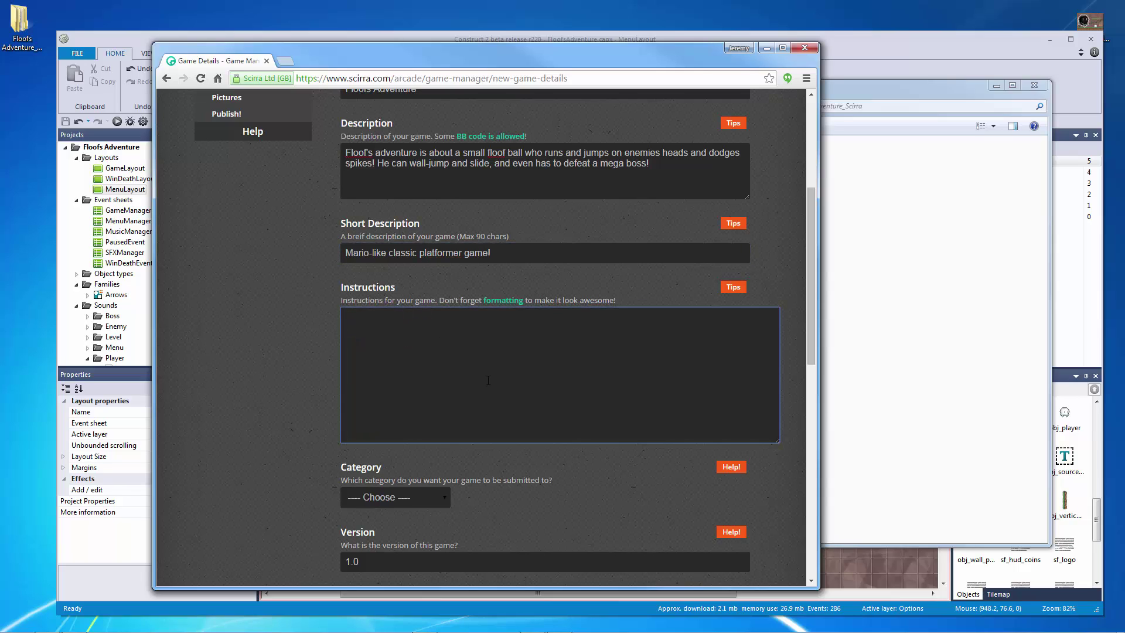
key(ctrl+v)
key(ctrl+Home)
key(BackSpace)
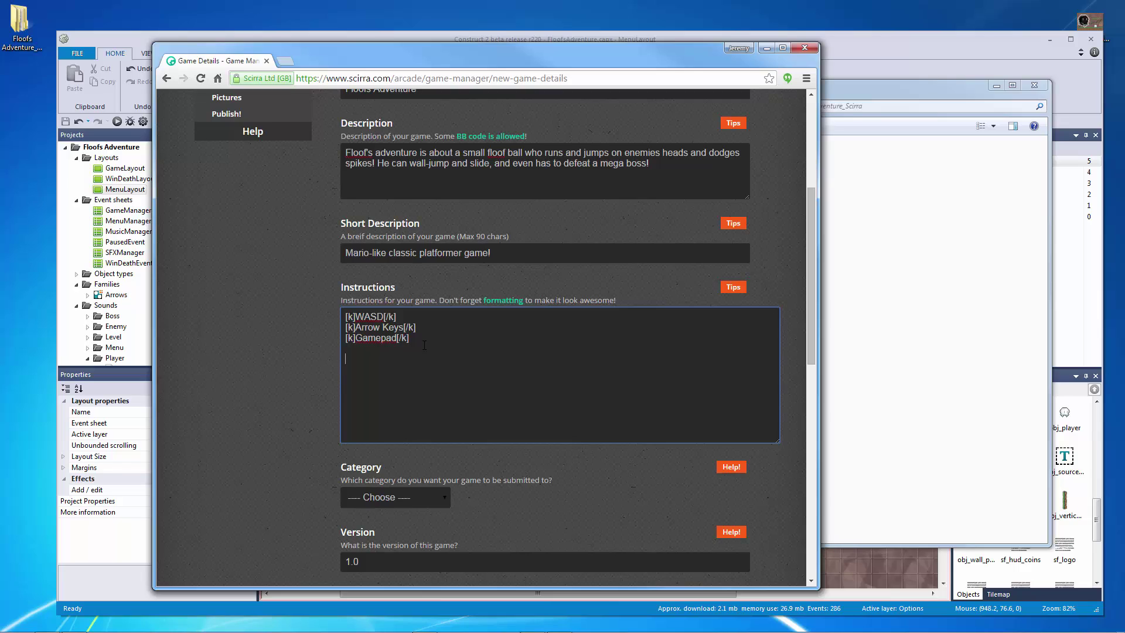
Step: Label the WASD and Arrow Keys lines 'Movement (Designated from options menu)'
key(Return)
key(Return)
text([k])
click(428, 319)
text(Movement (Option)
key(BackSpace)
key(BackSpace)
key(BackSpace)
key(BackSpace)
key(BackSpace)
key(BackSpace)
text(Designated from options menu))
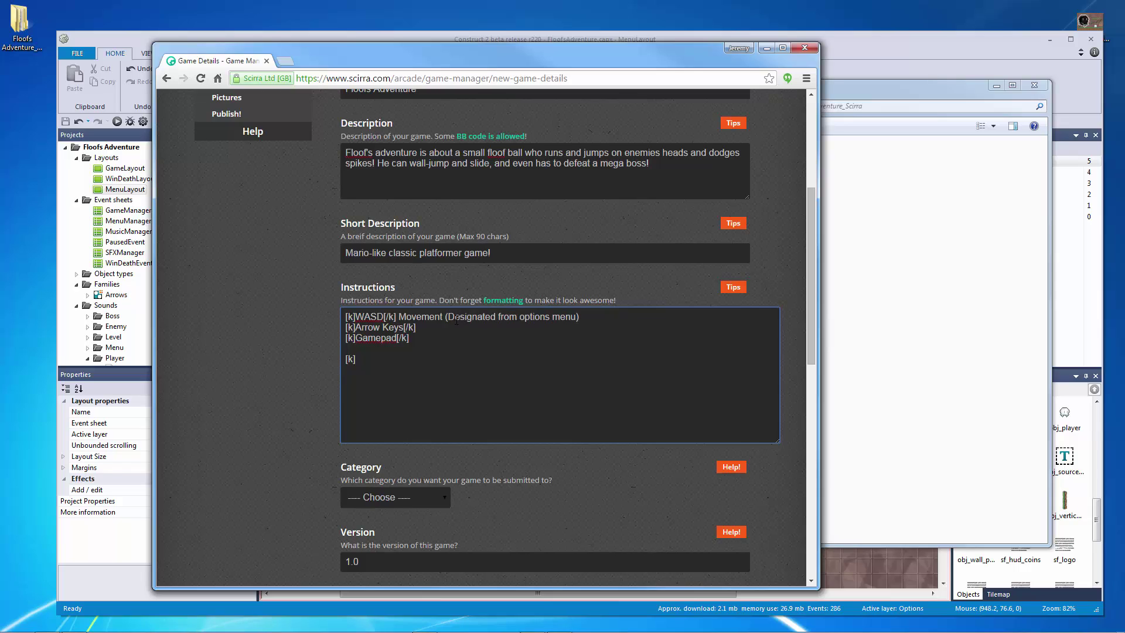
drag(448, 317, 397, 317)
key(ctrl+c)
click(425, 328)
key(ctrl+v)
key(ctrl+v)
Step: Add [k]S[/k] Wall-Slide (Keyboard), [k]X[/k] Wall-Slide (Gamepad) and [k]X[/k] Advance Dialog lines
click(395, 359)
text(Wall-Slide)
key(BackSpace)
key(BackSpace)
key(BackSpace)
key(BackSpace)
key(BackSpace)
key(BackSpace)
key(BackSpace)
key(BackSpace)
key(BackSpace)
key(BackSpace)
key(BackSpace)
text(]S)
text([/k])
text( Wall-Slide)
text([k])
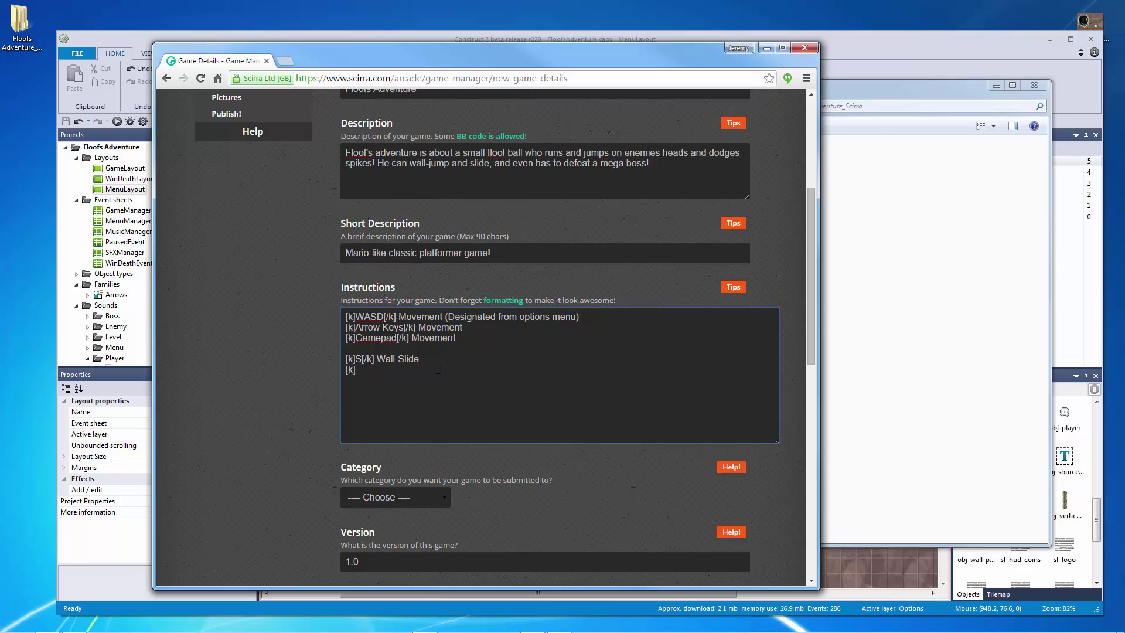
text(X)
text([/k)
text(] Wall-Slide (Game)
text(pad))
text((Keybo)
text(ard))
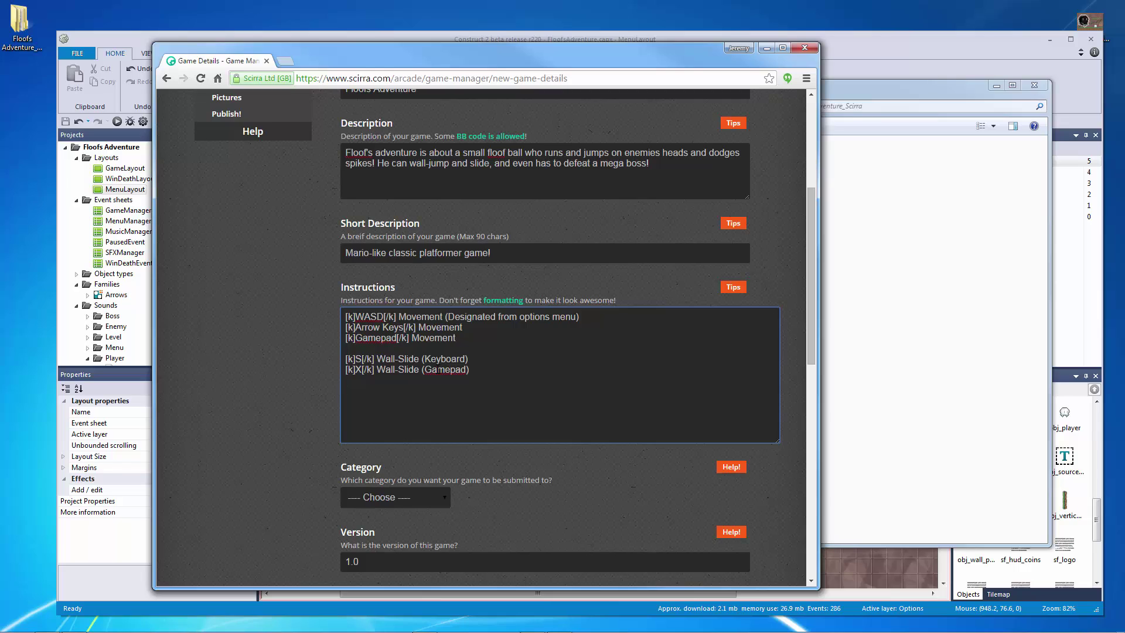
text(k]X[/k] Advance Dialog)
Step: Add a paragraph on jumping on enemies, dodging spikes, collecting coins and powerups, and defeating the boss
key(Return)
key(Return)
text(This is an e)
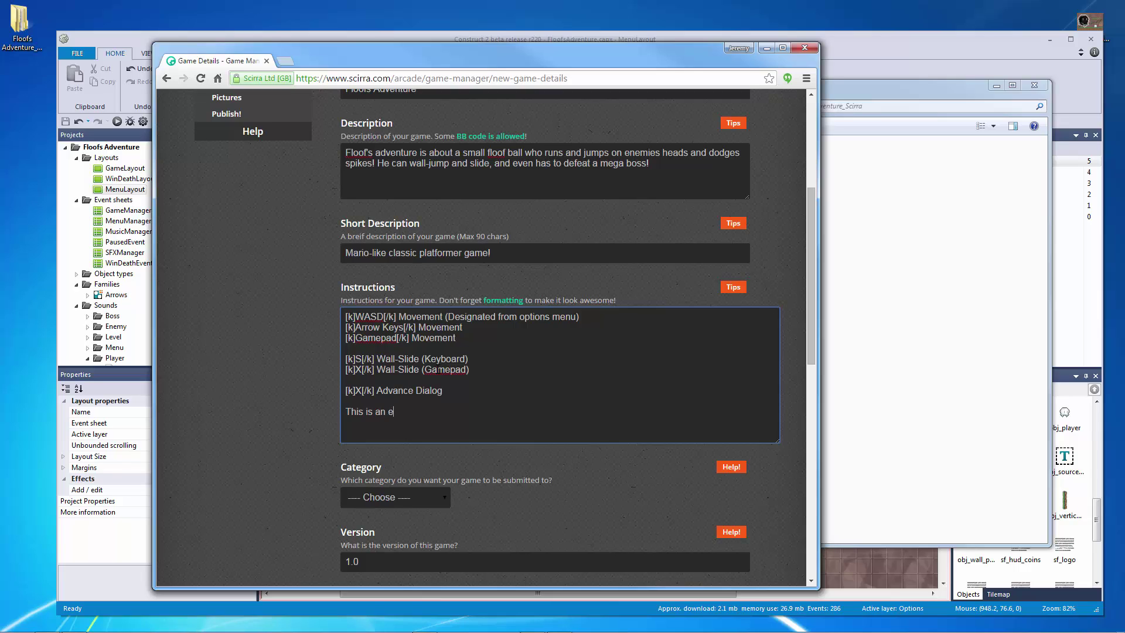
text(ngine in which you can do all the classic platform)
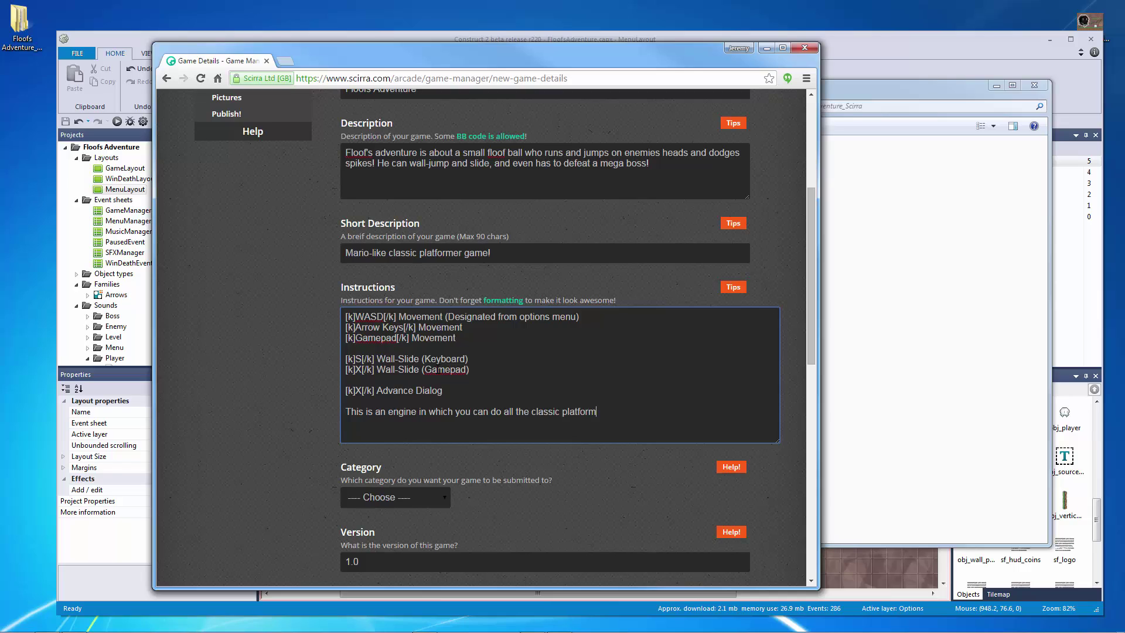
text(er game stuff. You can jump on enem)
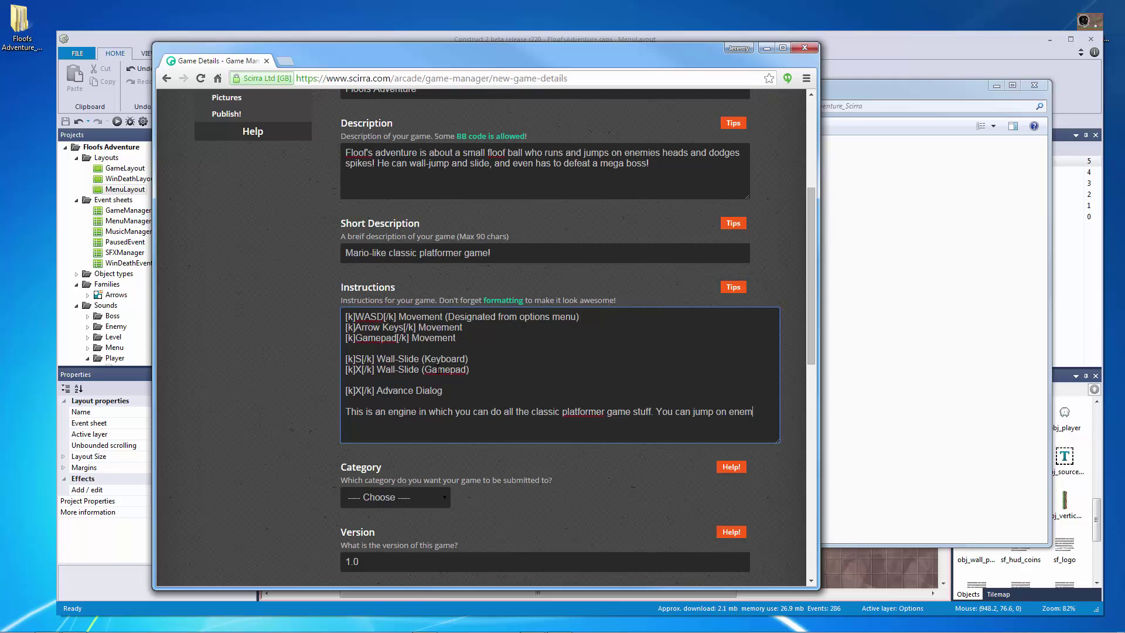
text(ies heads, dodge spikes, collect coins)
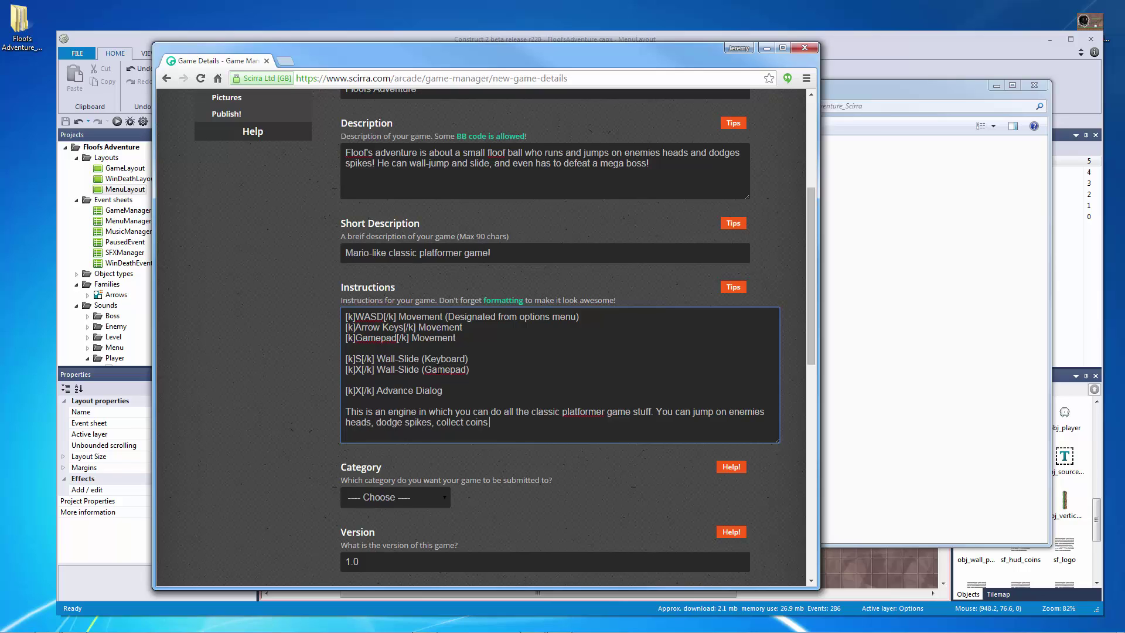
text( and powerups and defeat an evil boss!)
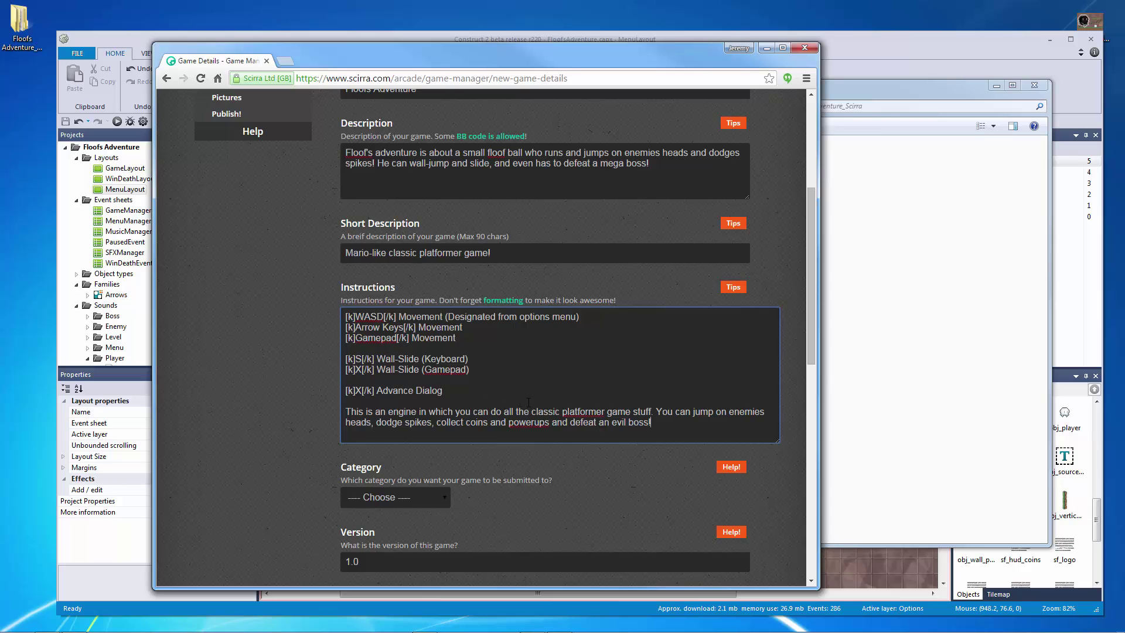
drag(493, 398, 345, 316)
Step: Set the category to Adventure Games, untick Mobile Enabled and Work in Progress, and save the details
click(459, 352)
scroll(417, 379, up, 3)
scroll(417, 378, down, 7)
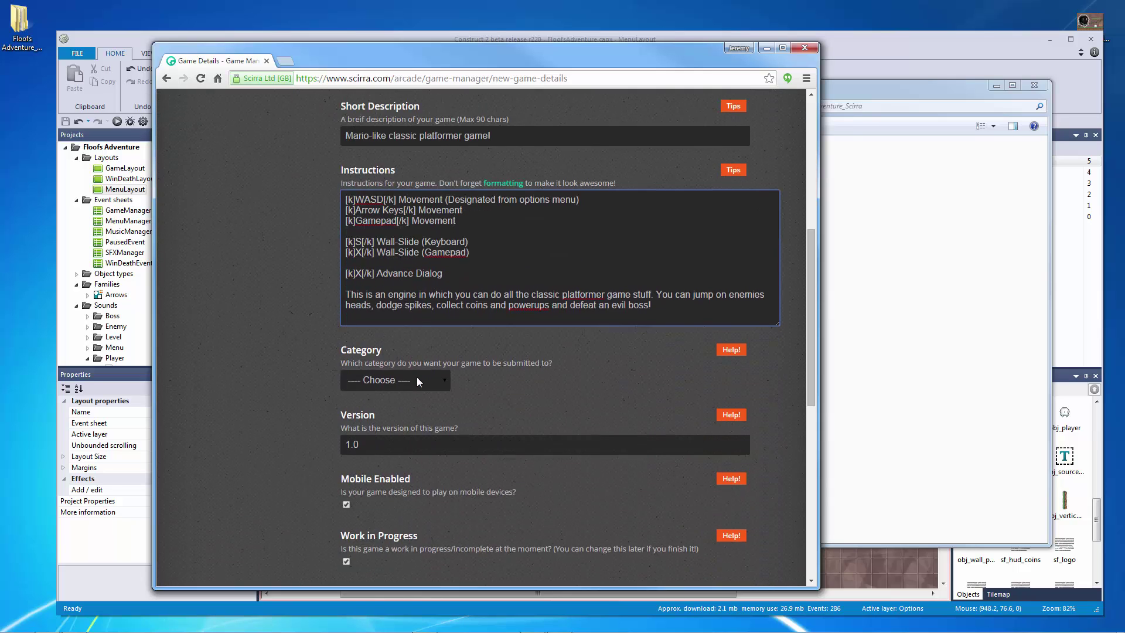
click(396, 297)
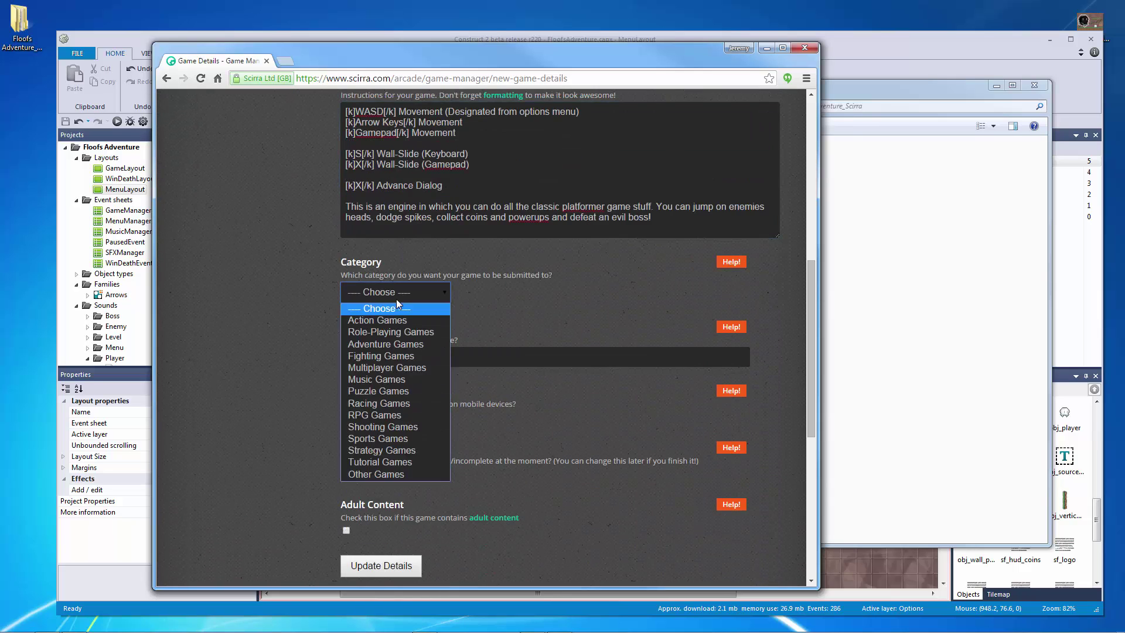
click(413, 341)
scroll(390, 363, down, 1)
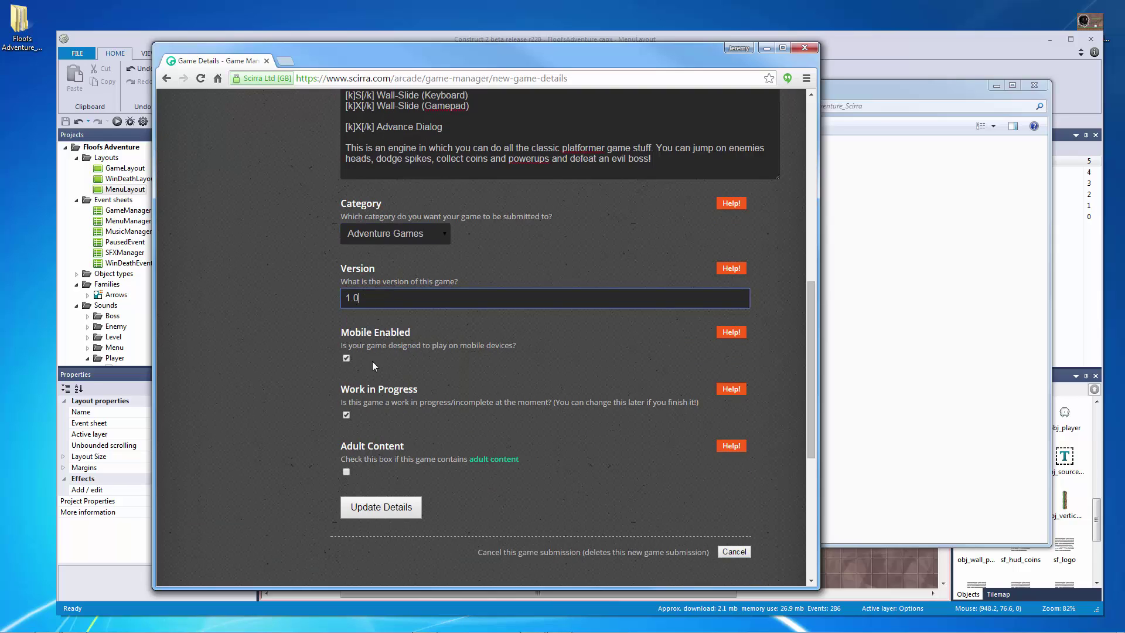
click(351, 364)
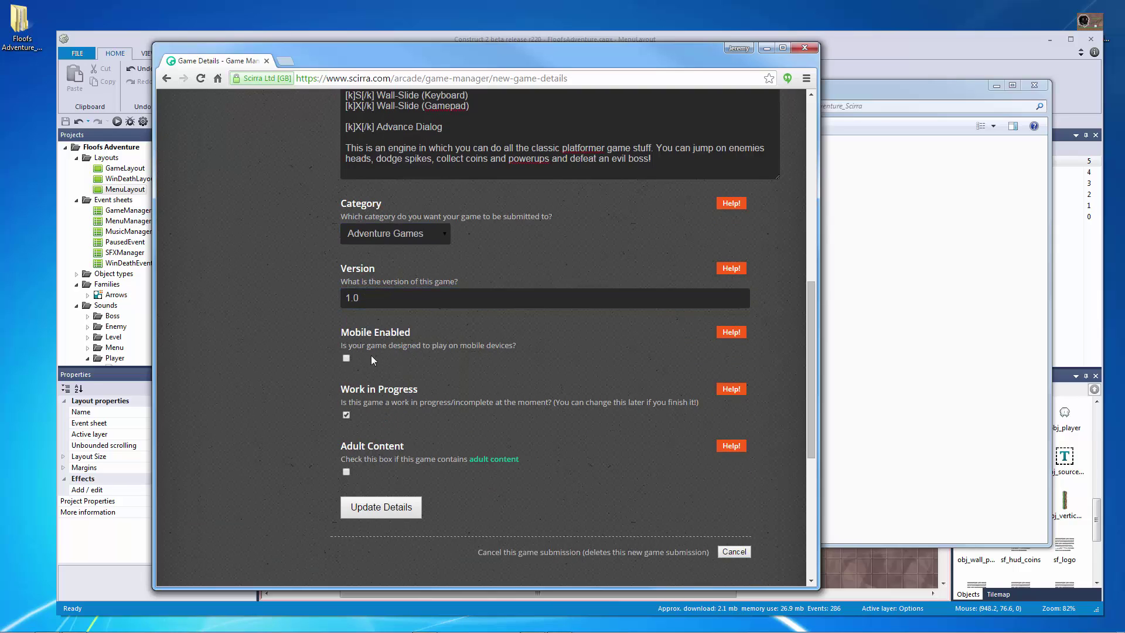
click(347, 415)
click(408, 511)
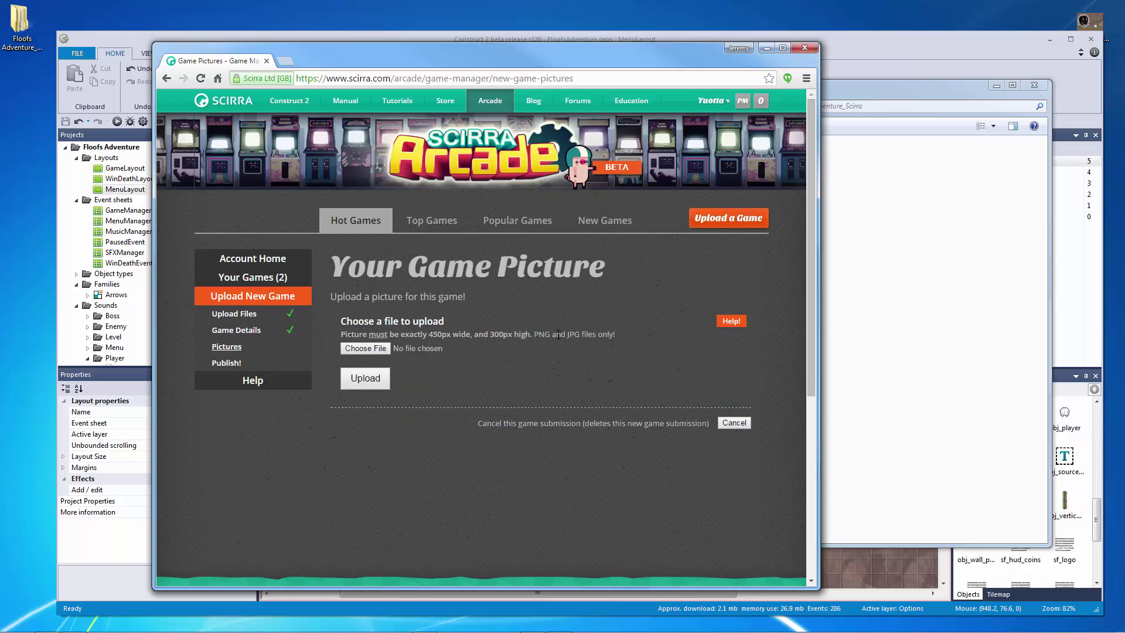
Step: Select FA_Screenshot.png as the file for the game picture
click(370, 348)
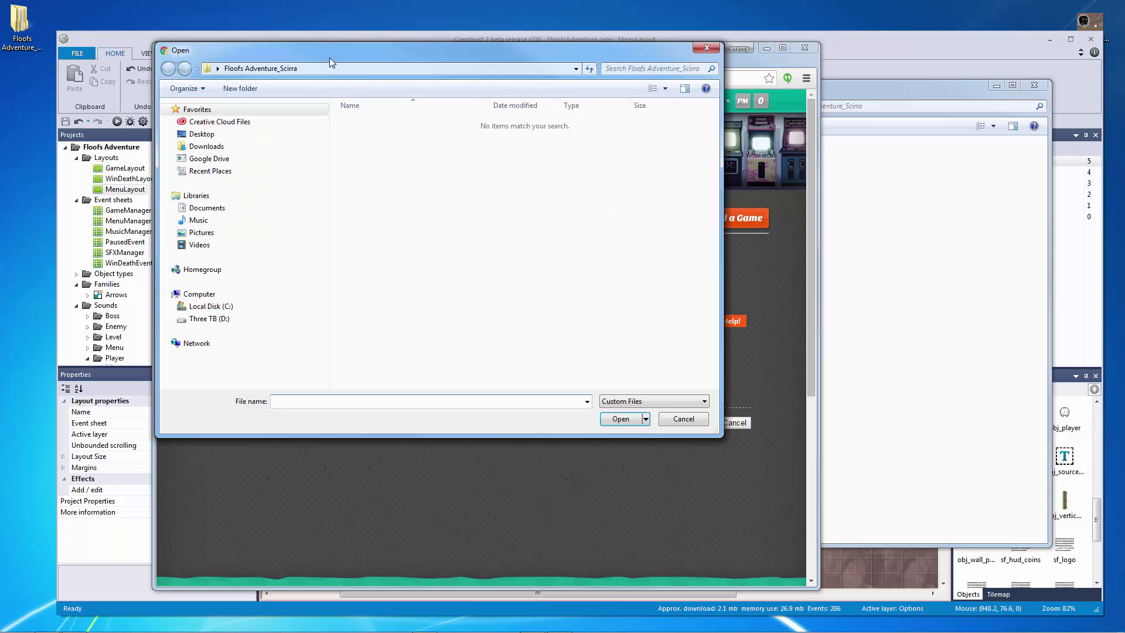
key(Escape)
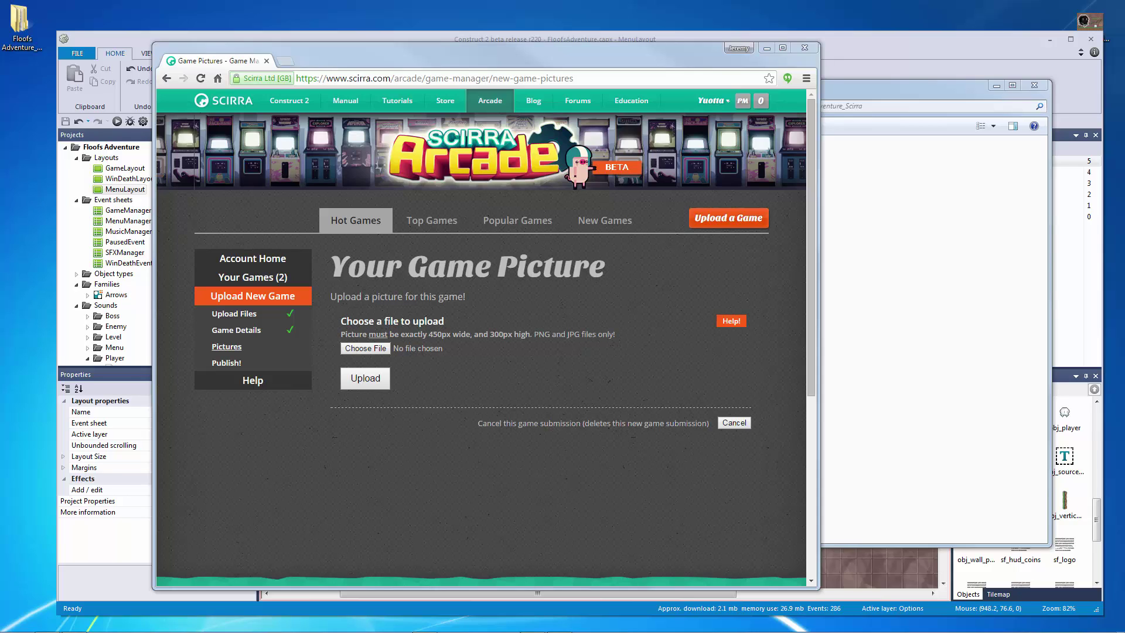
key(Return)
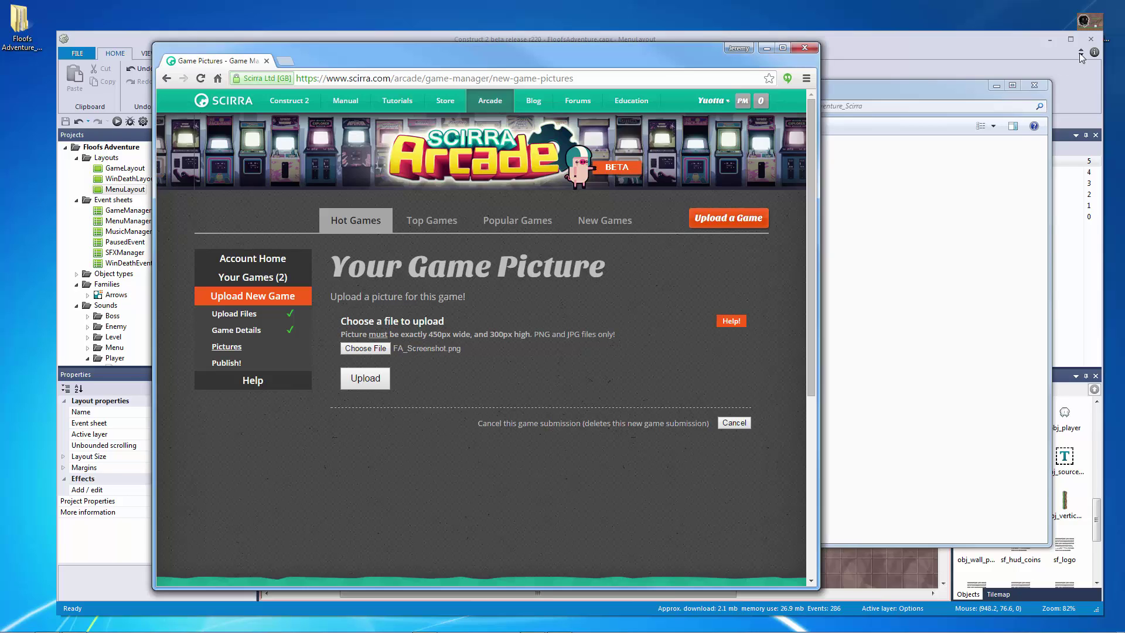
double_click(848, 302)
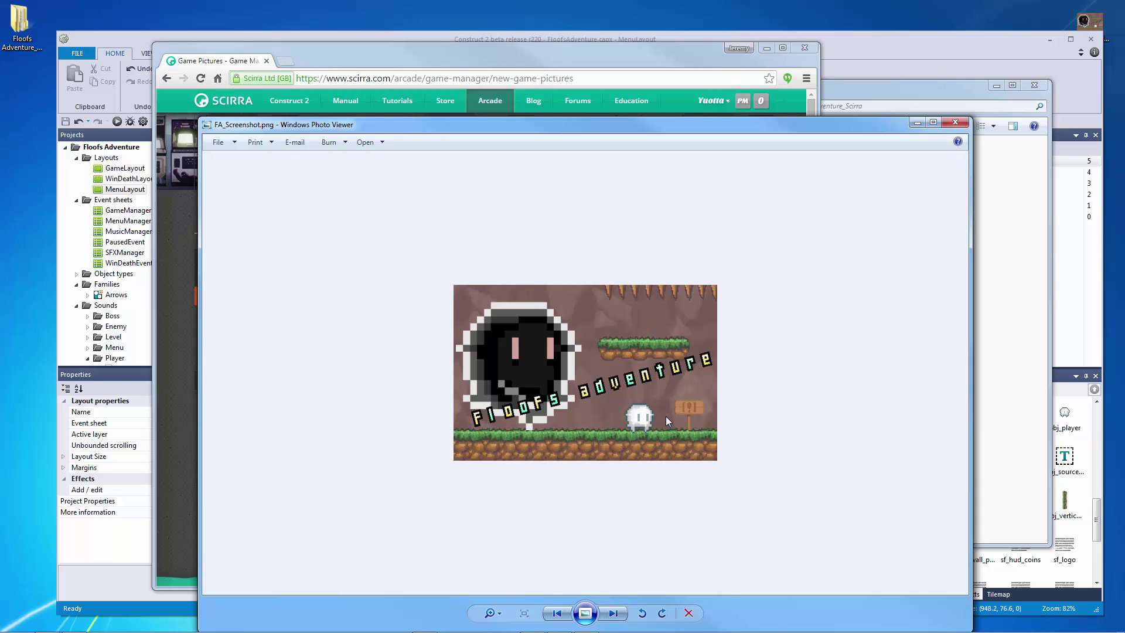
click(956, 122)
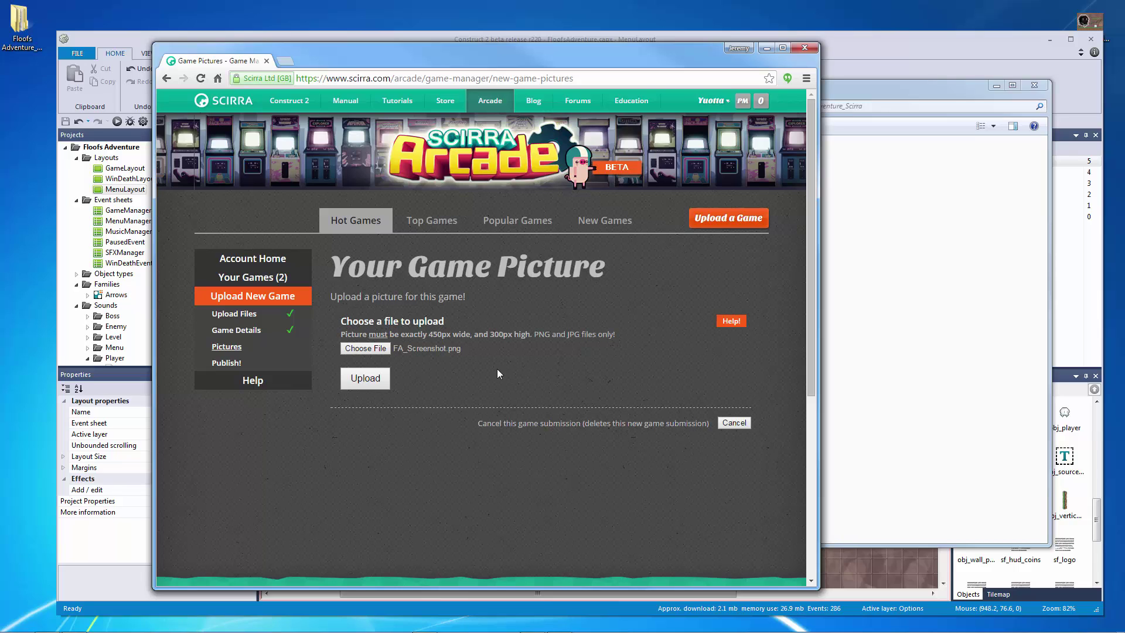
Step: Upload the picture, review the terms and conditions, and tick the four publishing confirmations
click(384, 379)
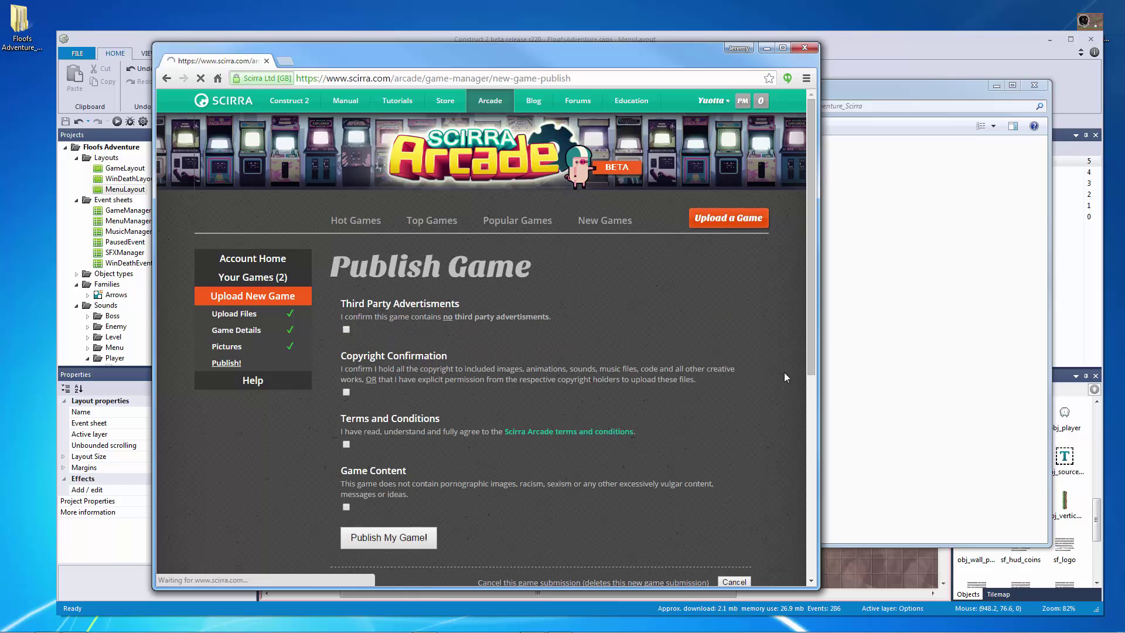
scroll(413, 343, down, 1)
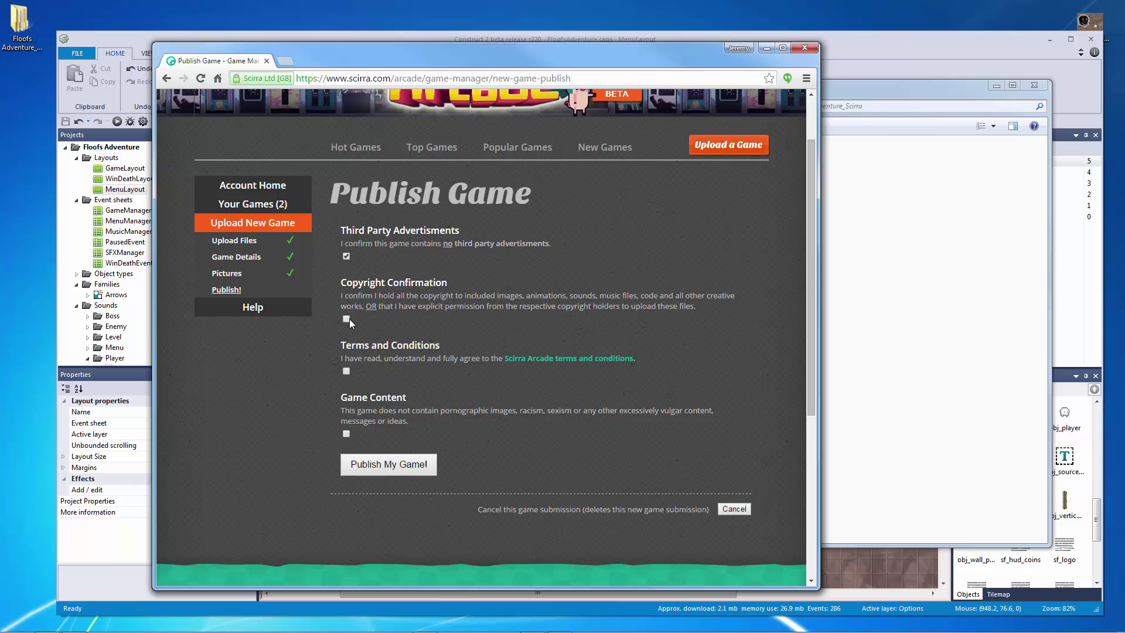
click(557, 360)
scroll(396, 287, down, 1)
scroll(397, 287, up, 1)
click(212, 59)
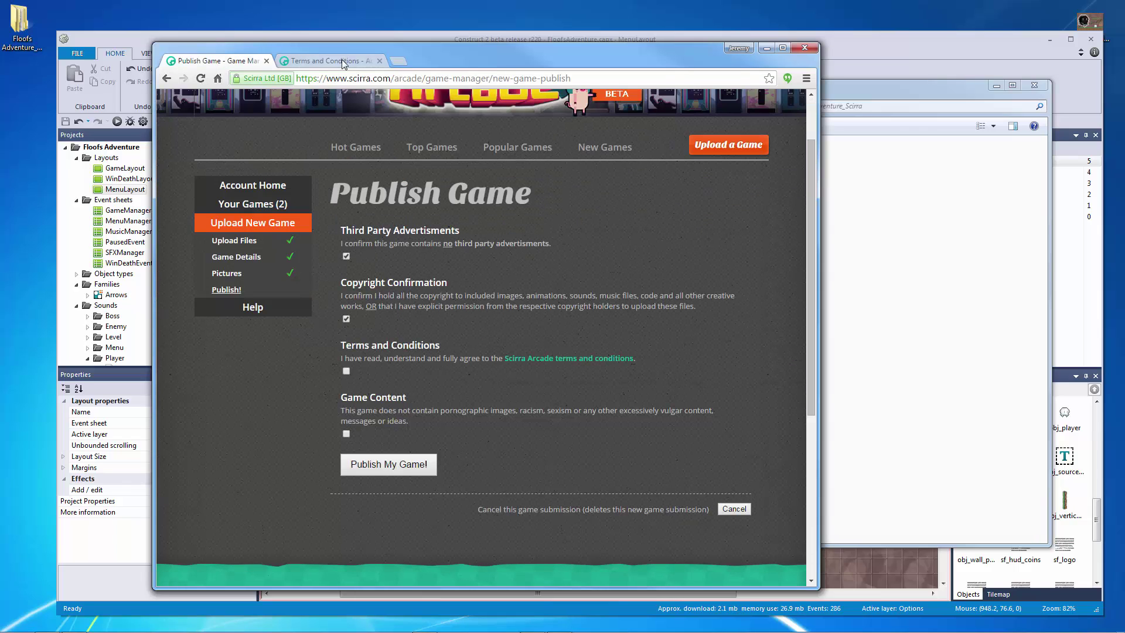
click(380, 61)
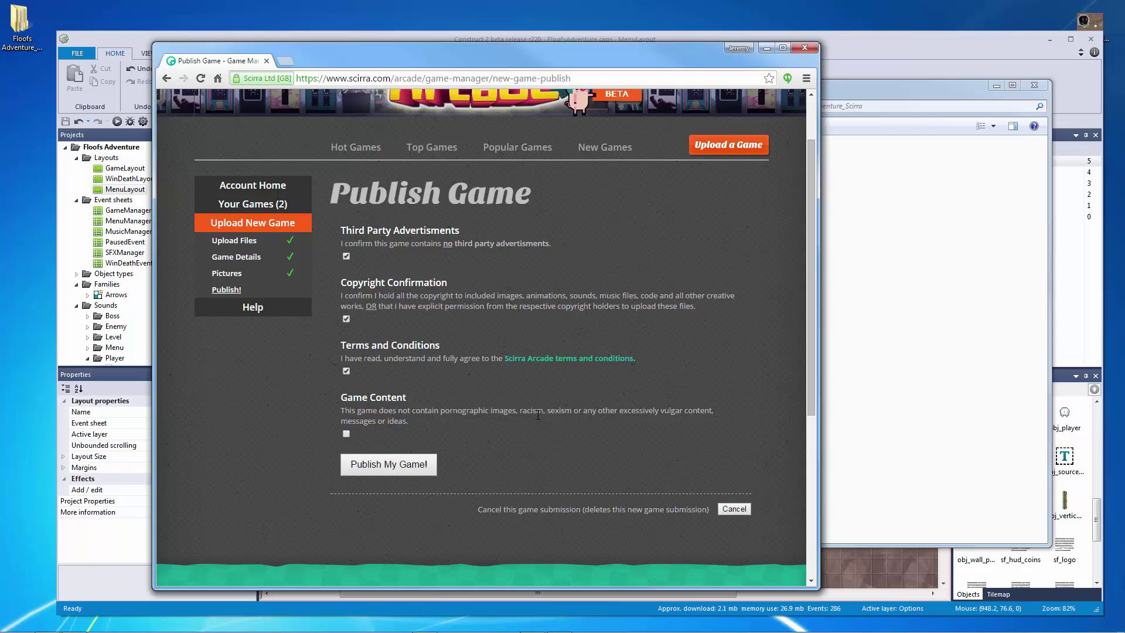
click(346, 434)
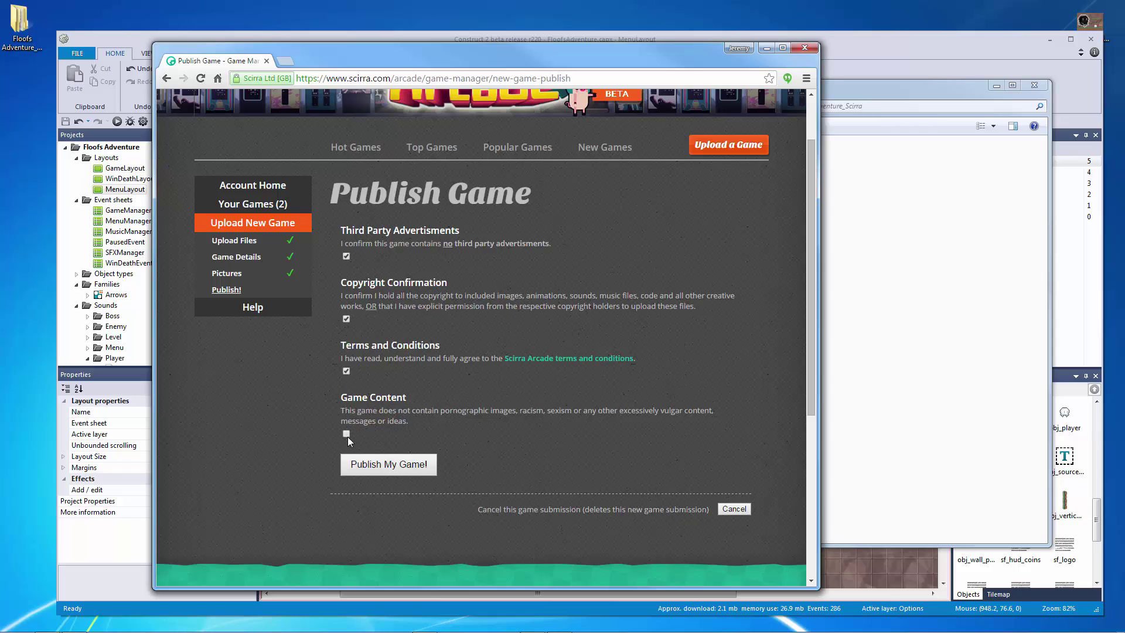
Step: Publish Floofs Adventure, open its page from New Games, and show the game's control instructions
click(402, 467)
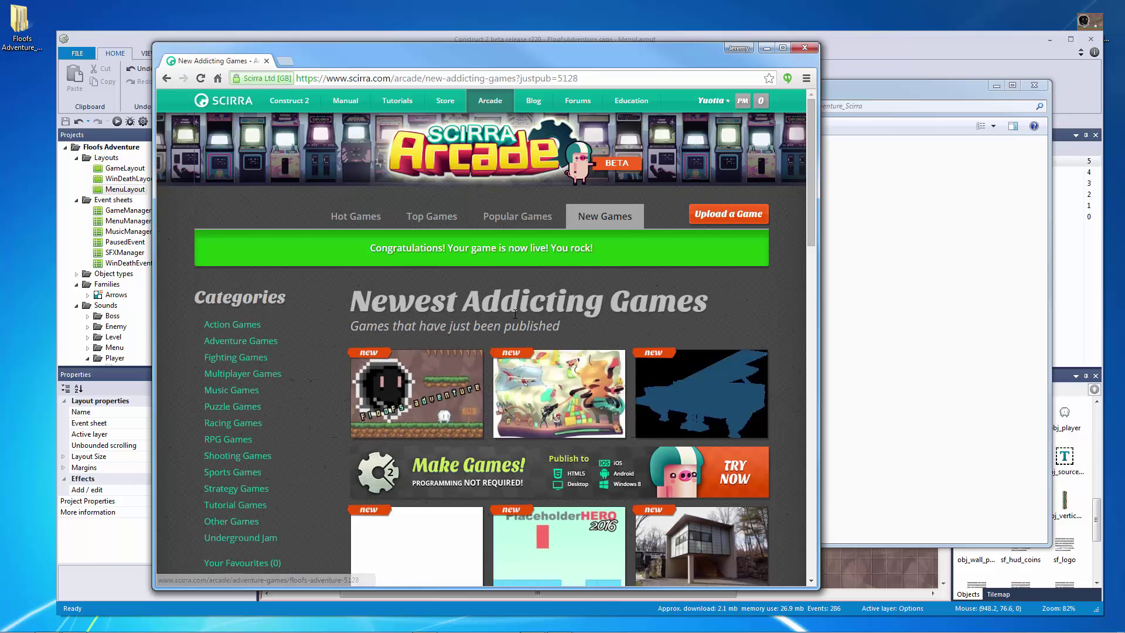
click(449, 381)
scroll(525, 275, down, 3)
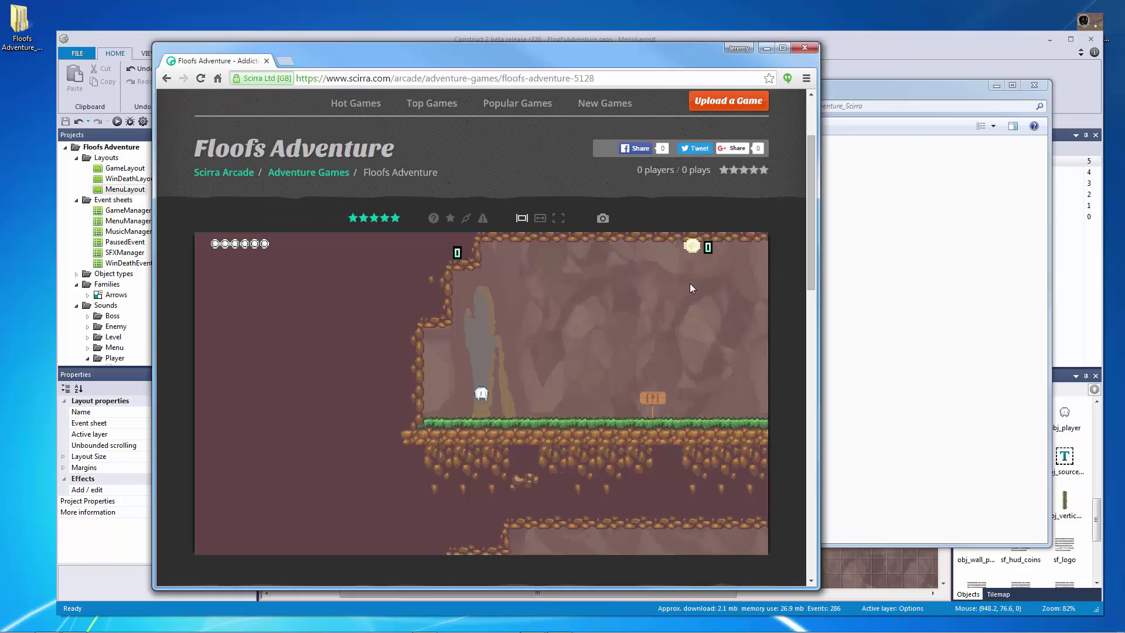
scroll(627, 343, down, 1)
scroll(607, 335, up, 2)
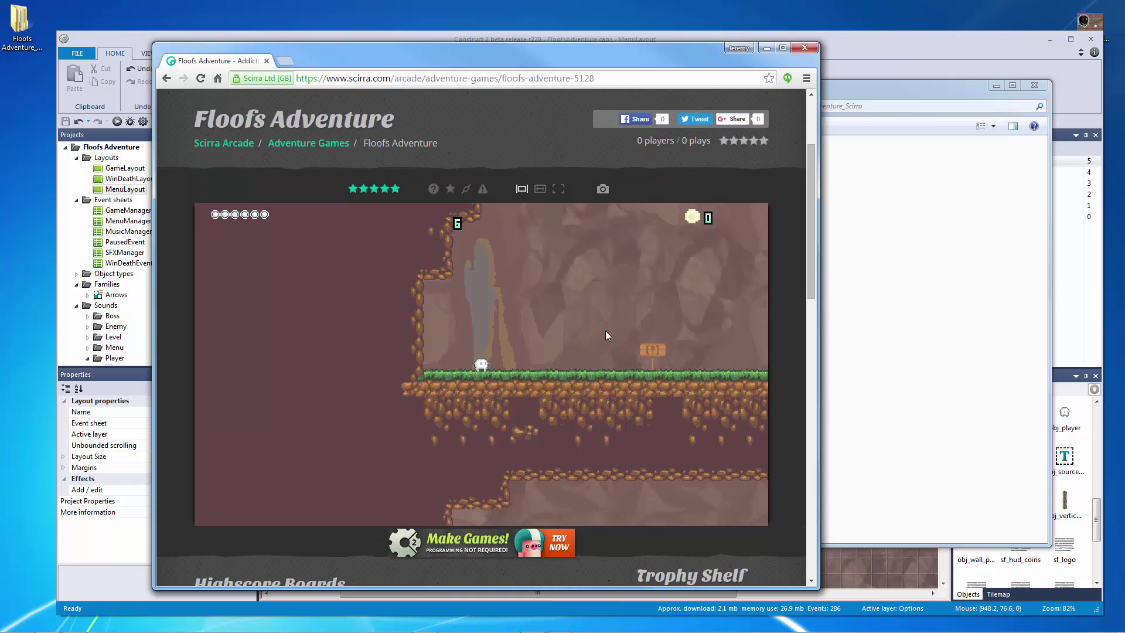
scroll(494, 303, down, 2)
scroll(487, 277, up, 4)
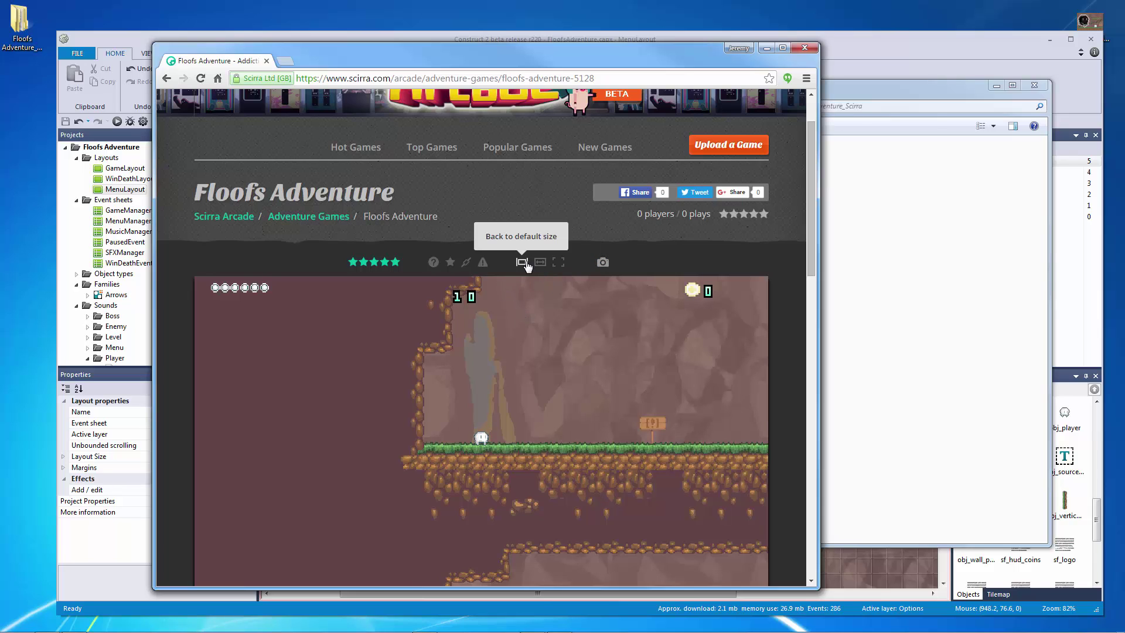
click(433, 262)
scroll(434, 388, down, 1)
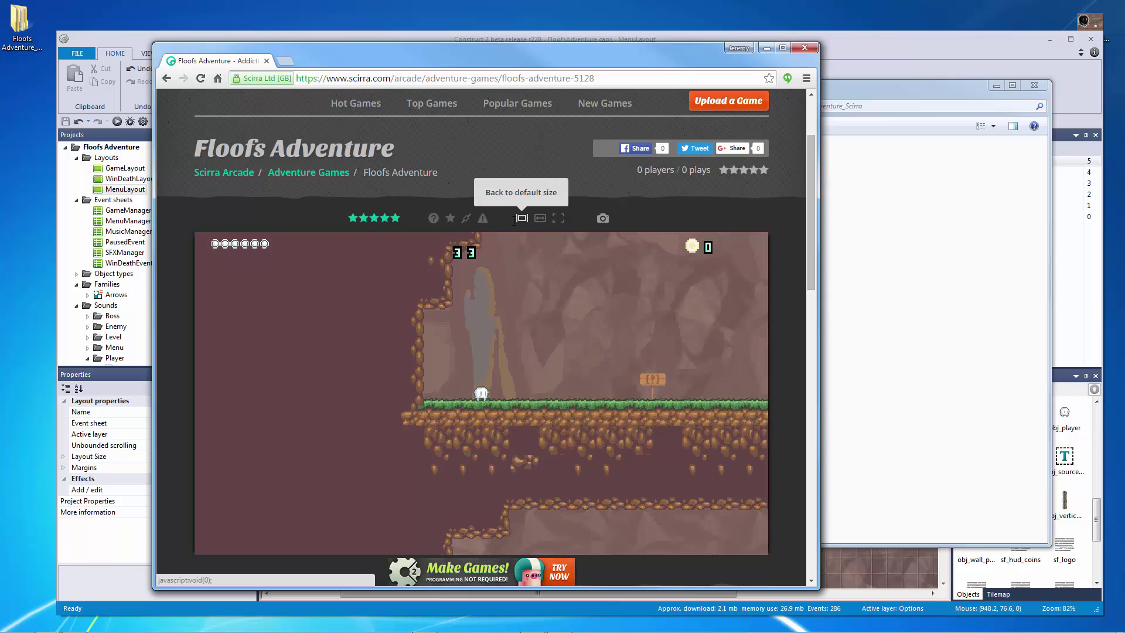
Step: Set the project's First layout to MenuLayout and save the project
click(132, 40)
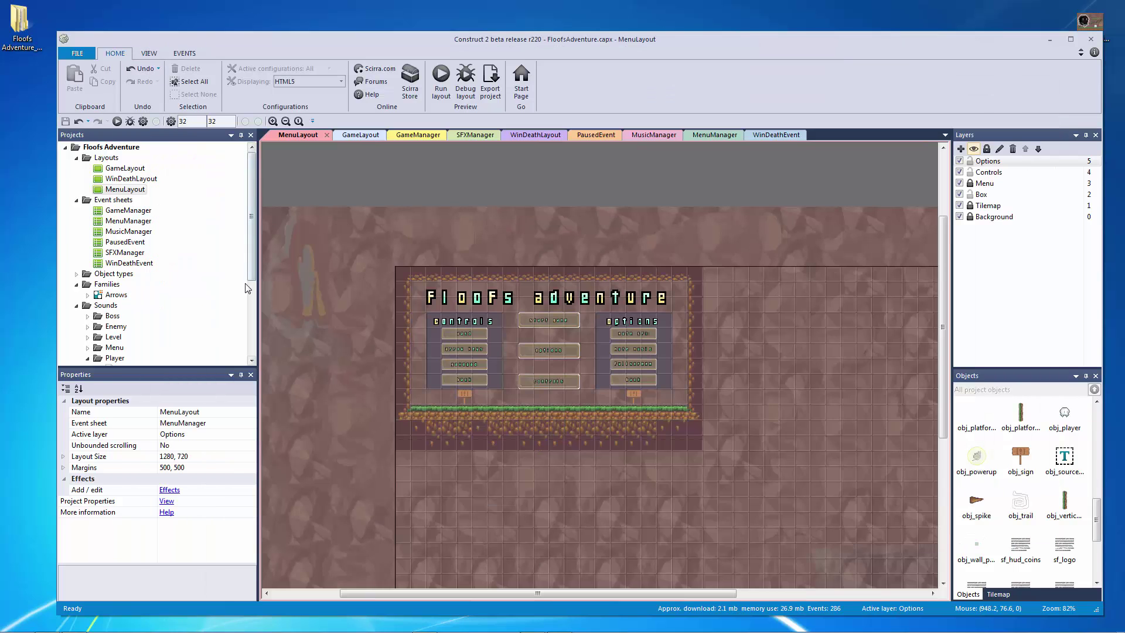
click(167, 502)
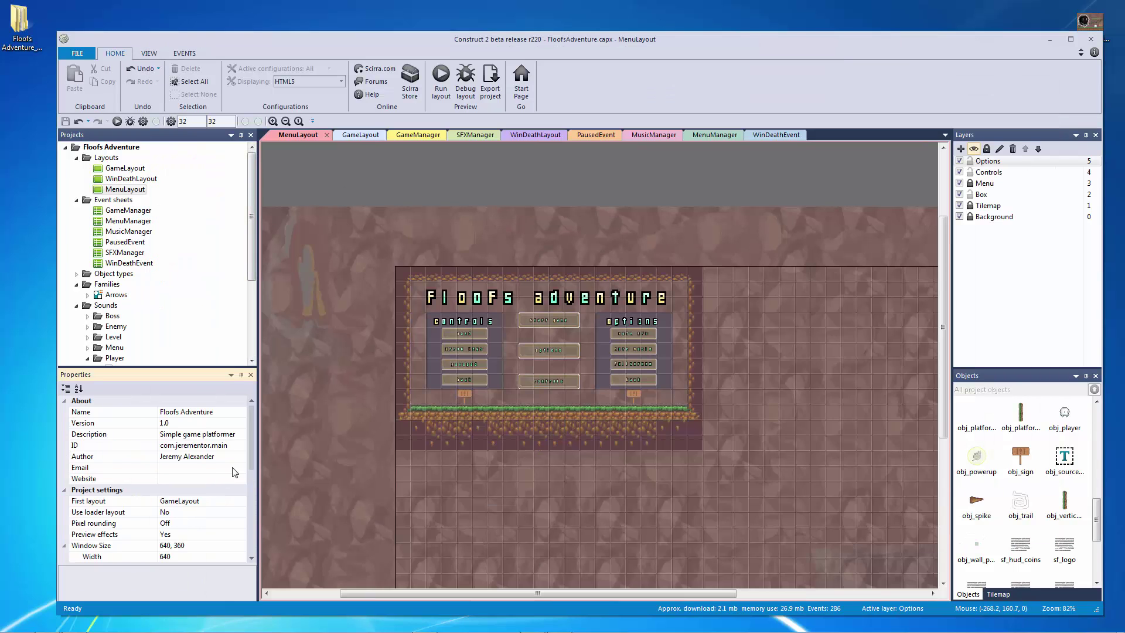
drag(251, 433, 248, 465)
click(113, 426)
click(240, 423)
click(220, 460)
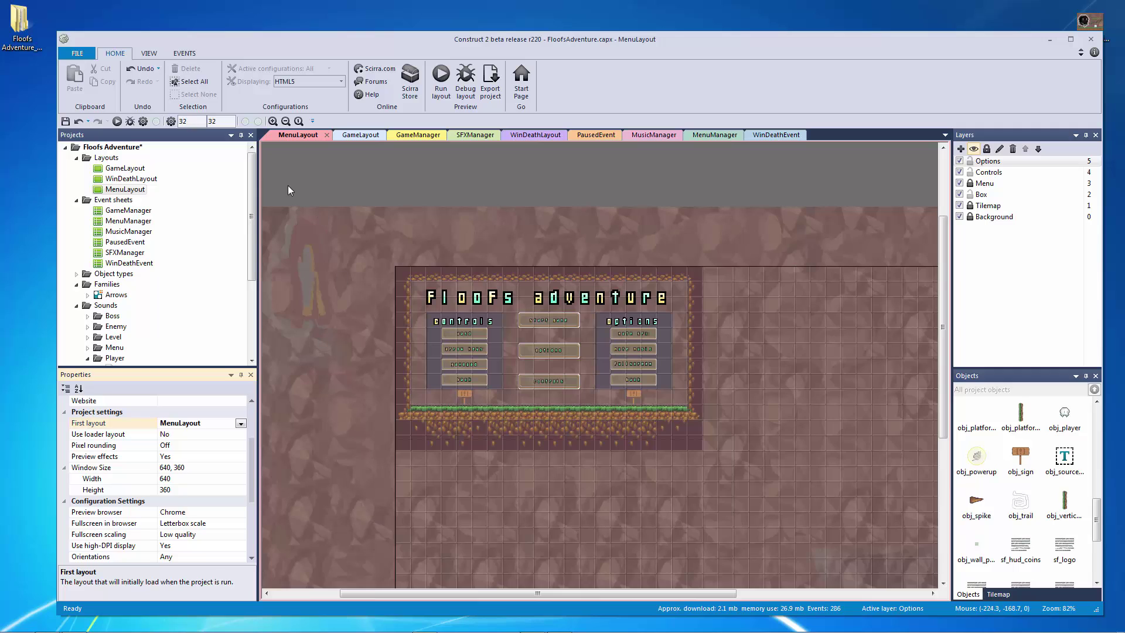
key(ctrl+s)
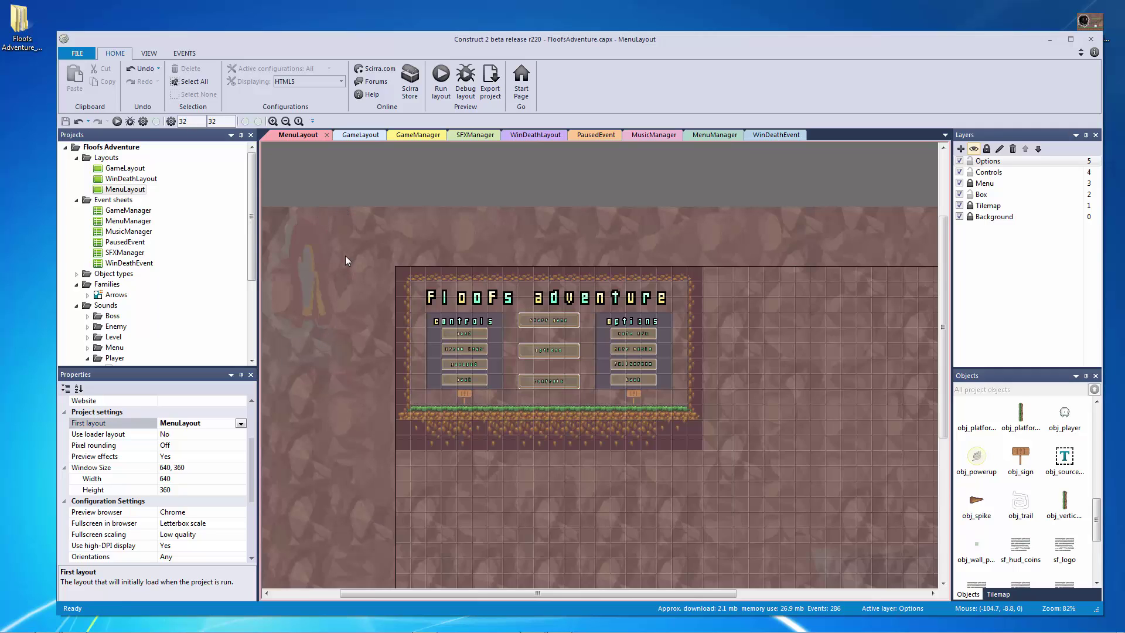
Step: Export the project to the HTML5 platform
click(491, 82)
double_click(601, 247)
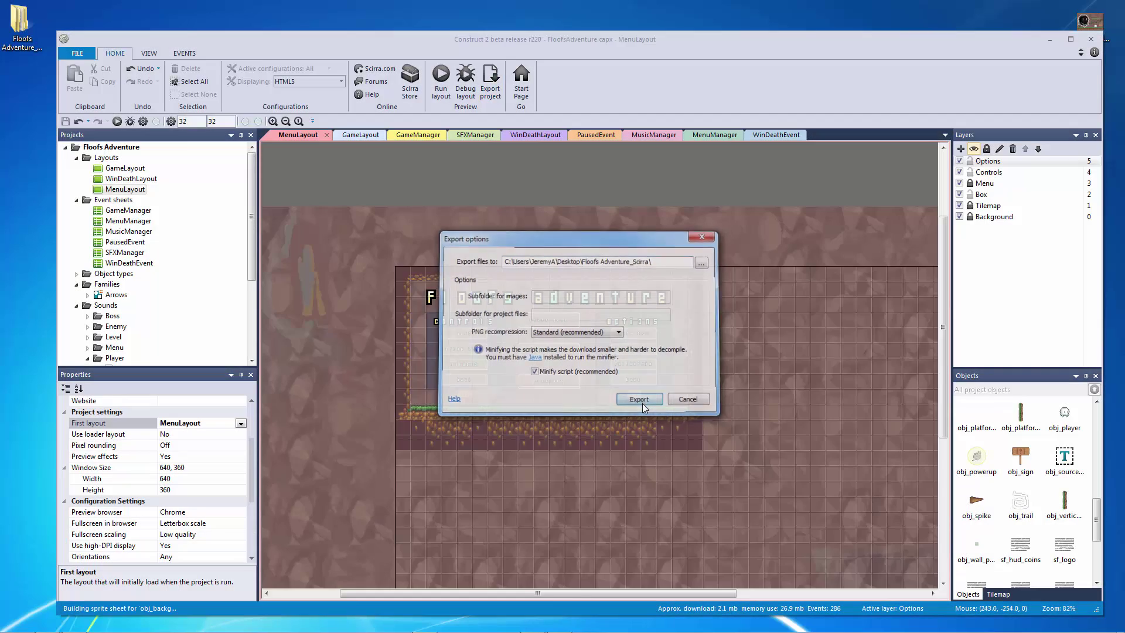
click(640, 400)
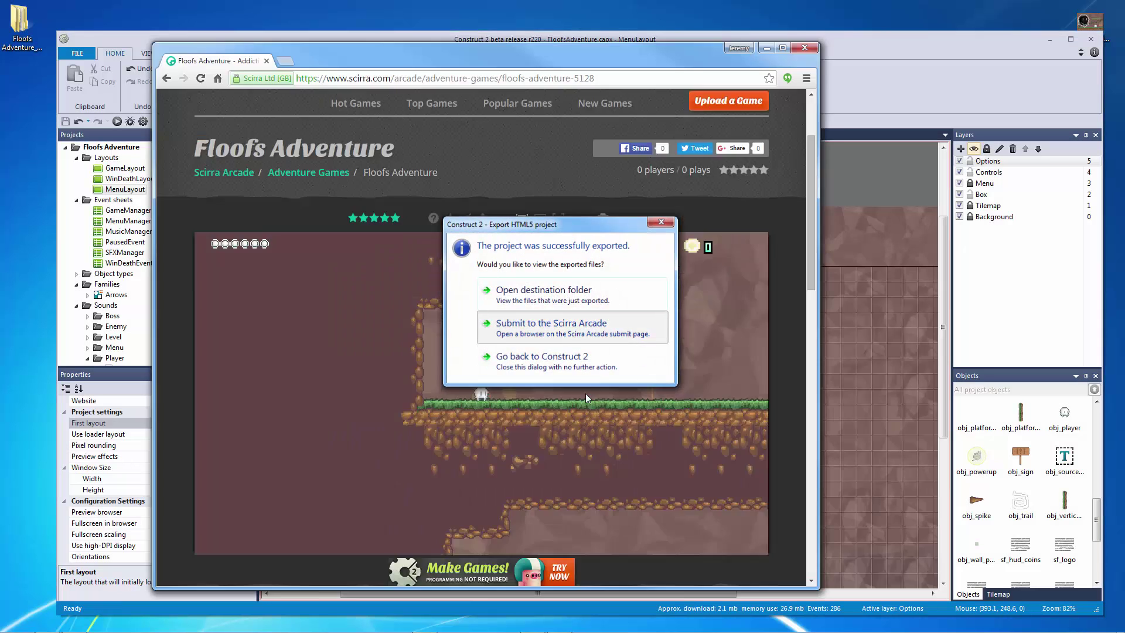
Step: Bring up the arcade's game upload page in the browser
click(551, 325)
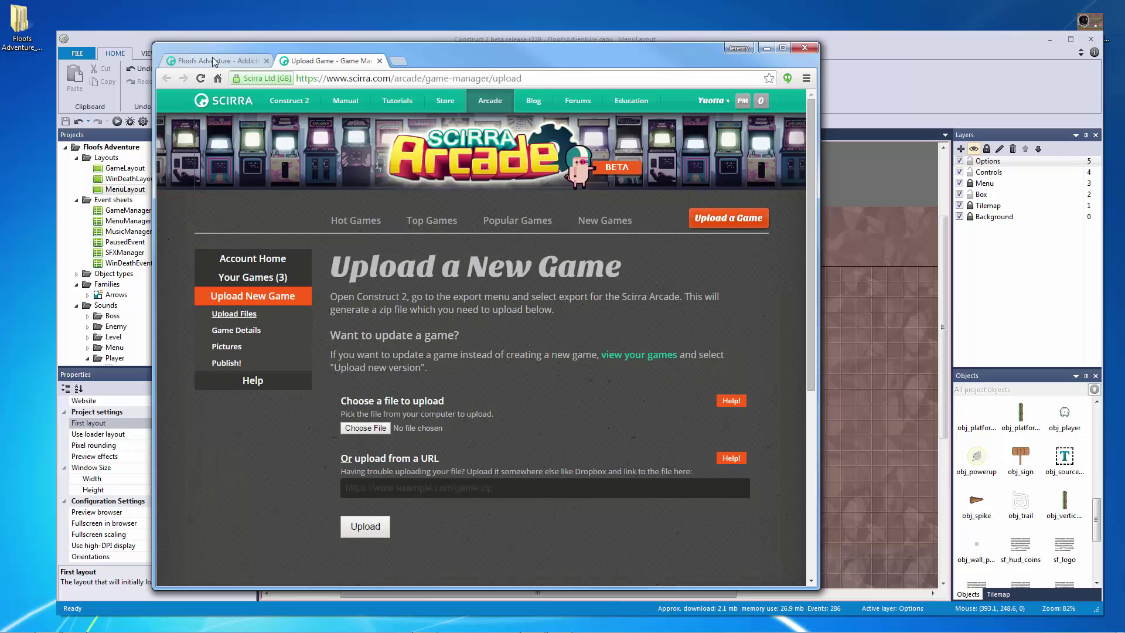
scroll(527, 234, up, 2)
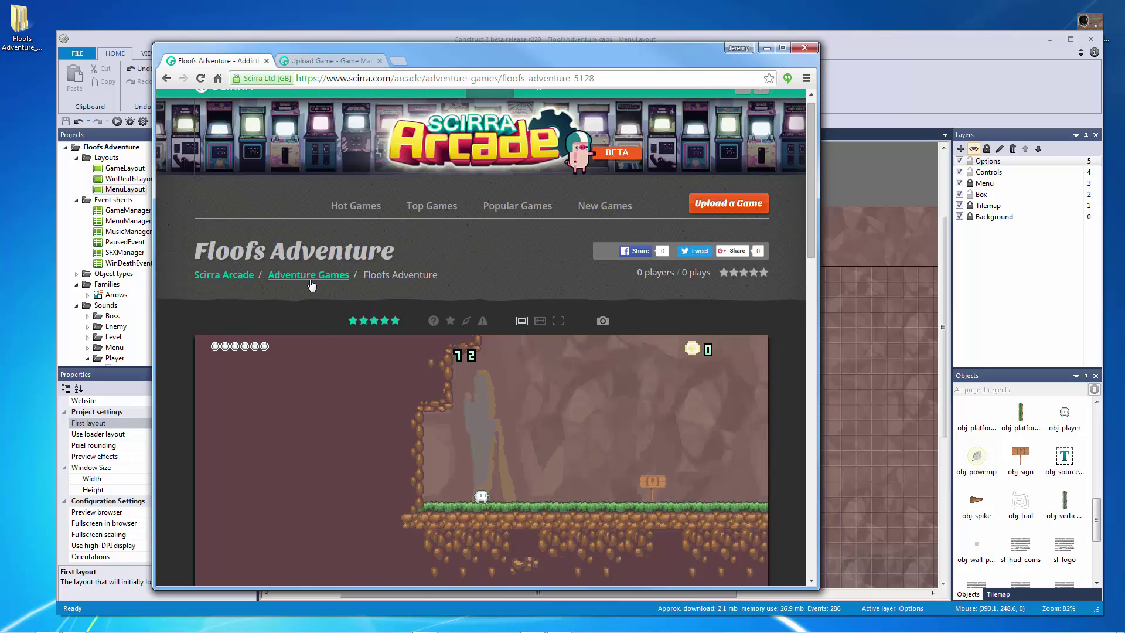
scroll(463, 278, down, 5)
scroll(470, 281, up, 4)
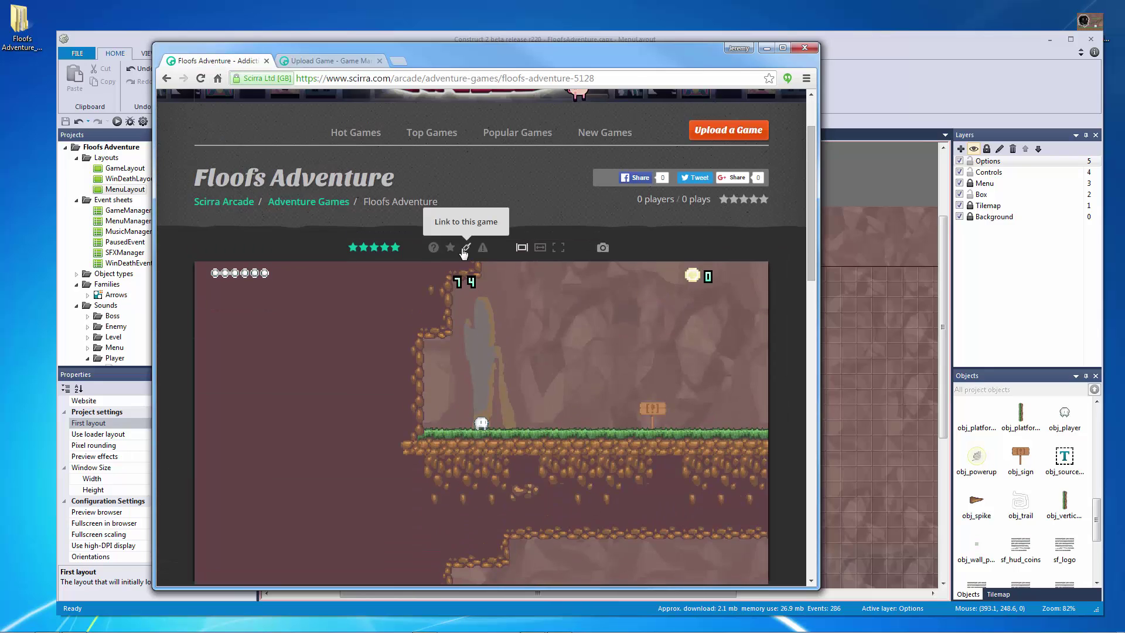
scroll(410, 299, down, 6)
Step: Open Floofs Adventure's edit page and review its basic settings, game picture and descriptions
click(498, 439)
scroll(499, 454, down, 3)
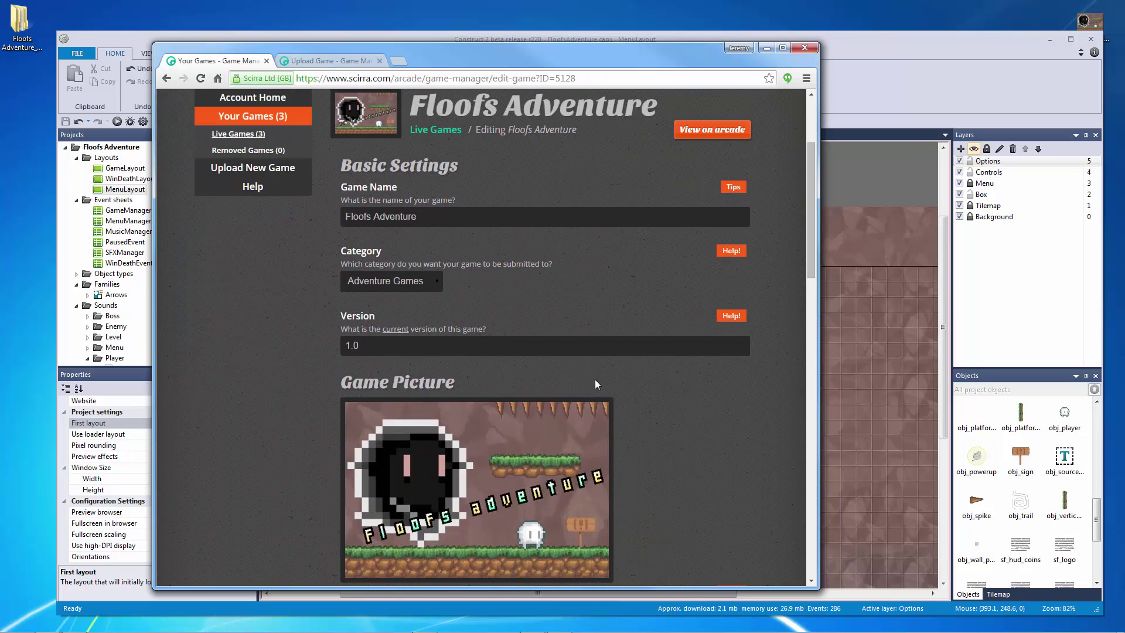
scroll(329, 265, down, 10)
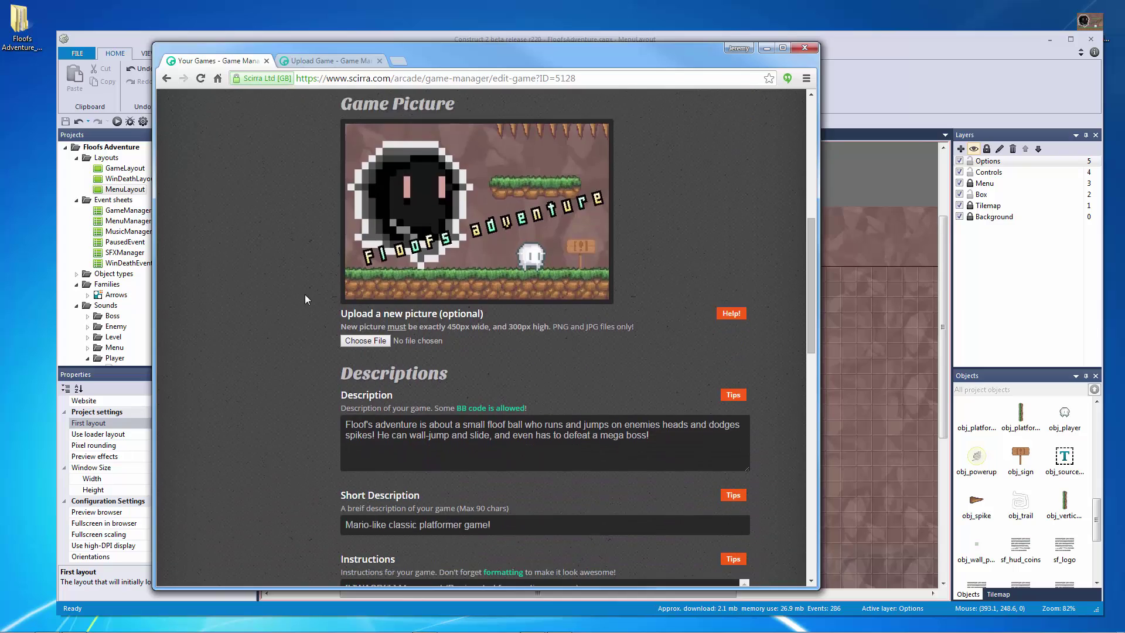
scroll(309, 302, down, 6)
scroll(311, 309, up, 15)
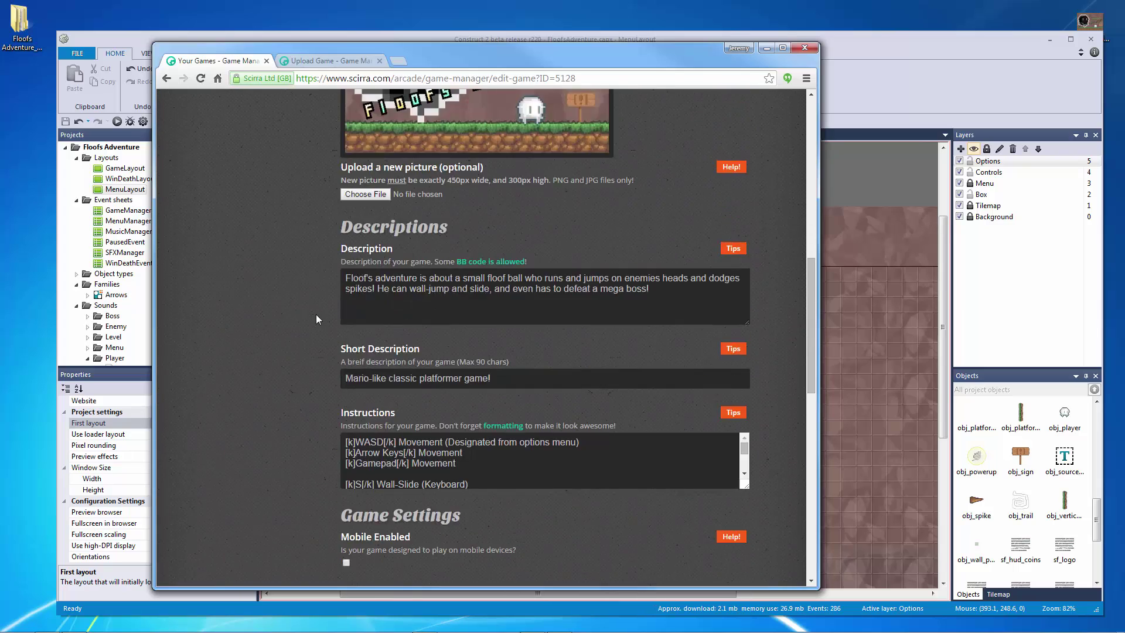
scroll(316, 318, down, 4)
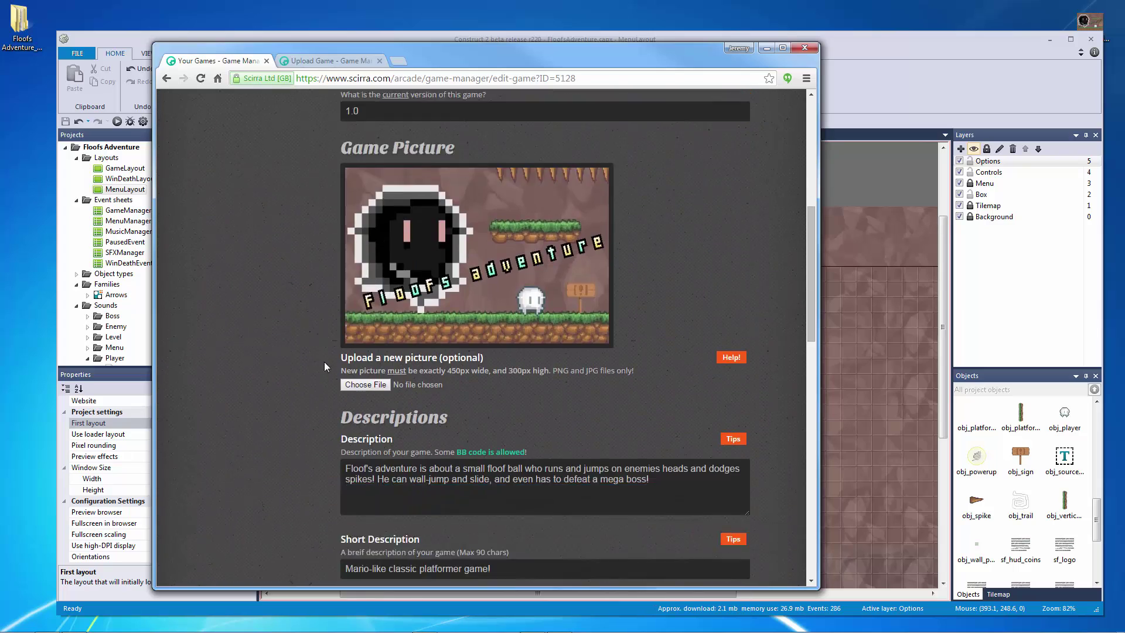
scroll(350, 368, up, 7)
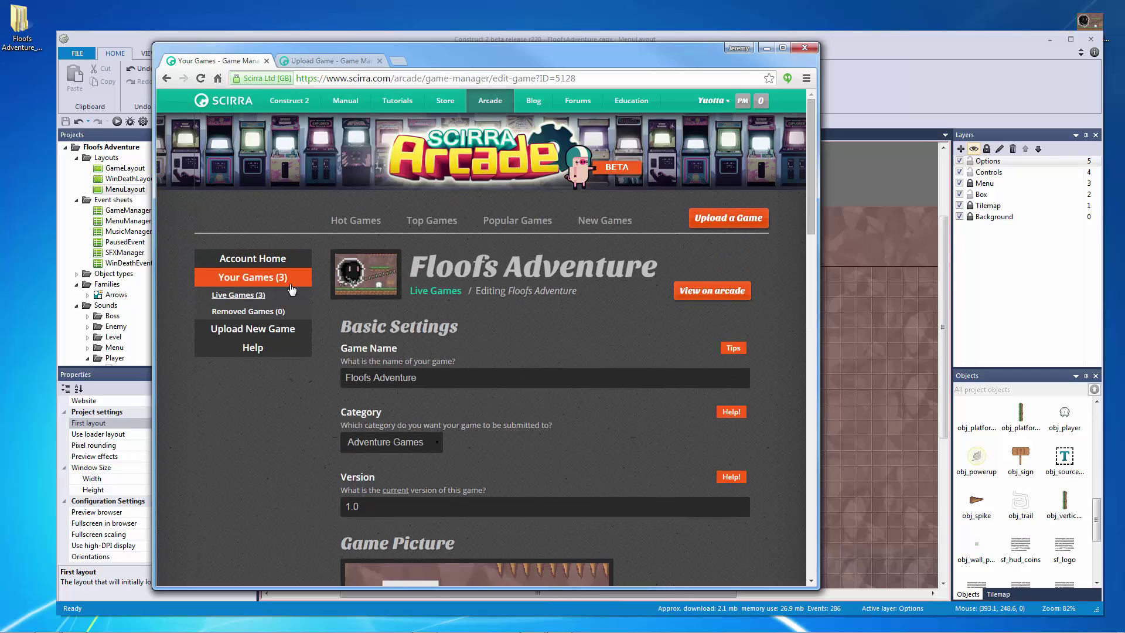
Step: From Live Games, upload Floofs Adventure.zip as a new version of Floofs Adventure
click(250, 291)
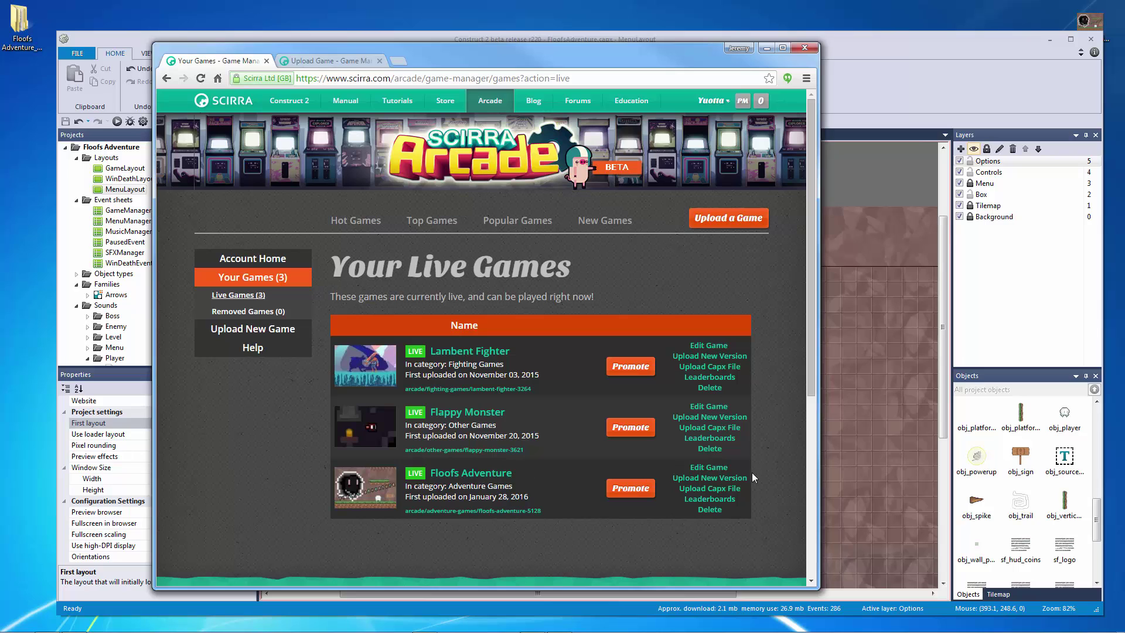
click(716, 478)
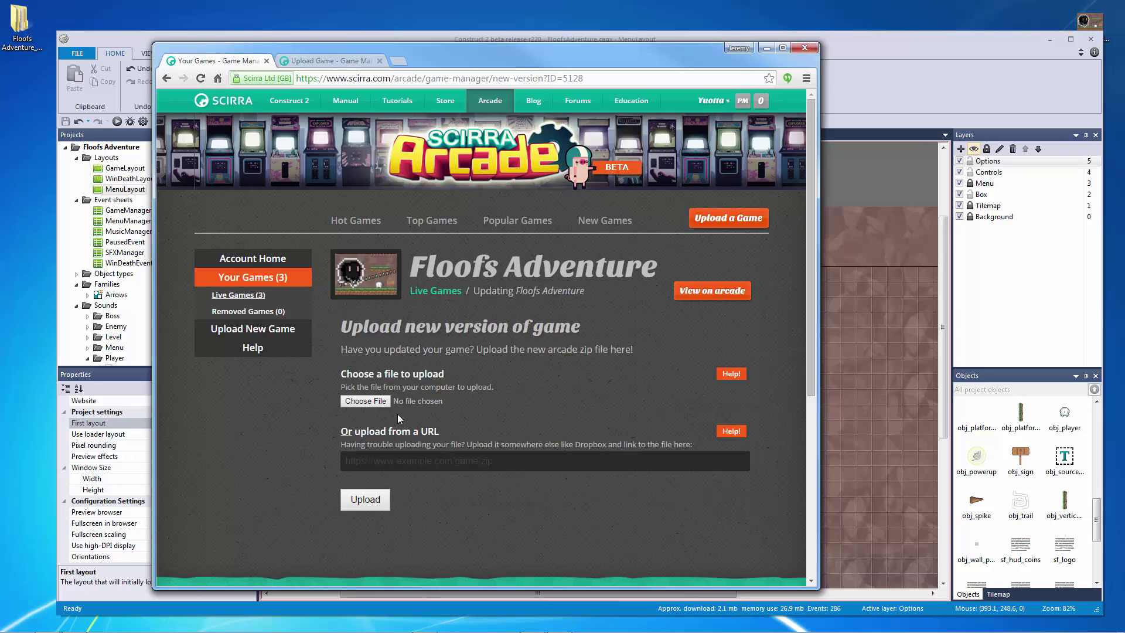
click(366, 402)
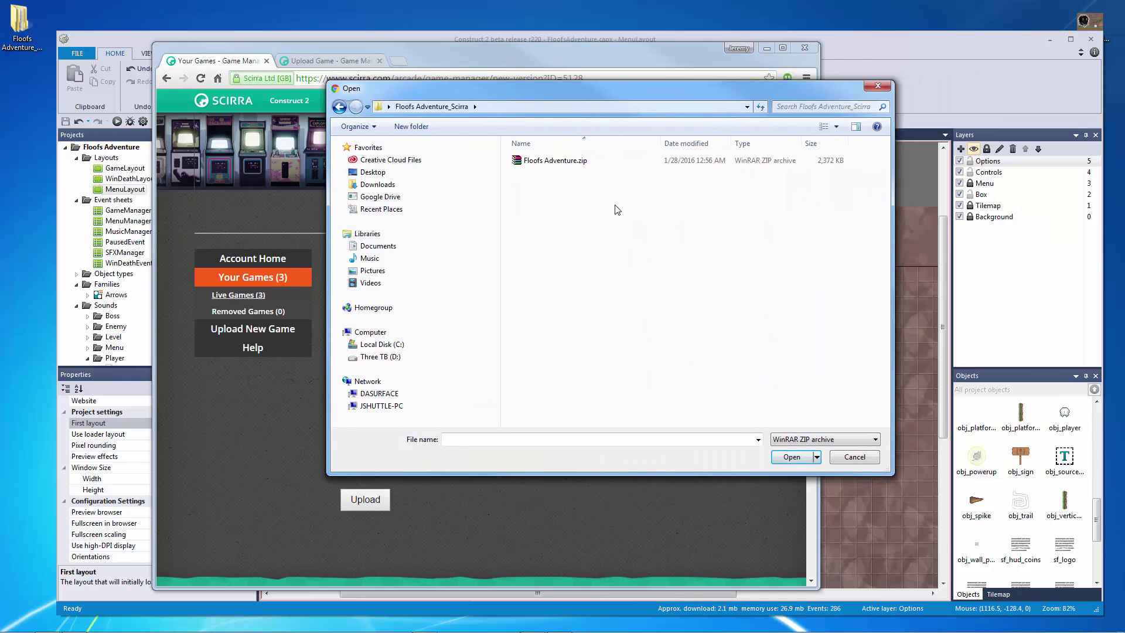
double_click(504, 298)
click(373, 507)
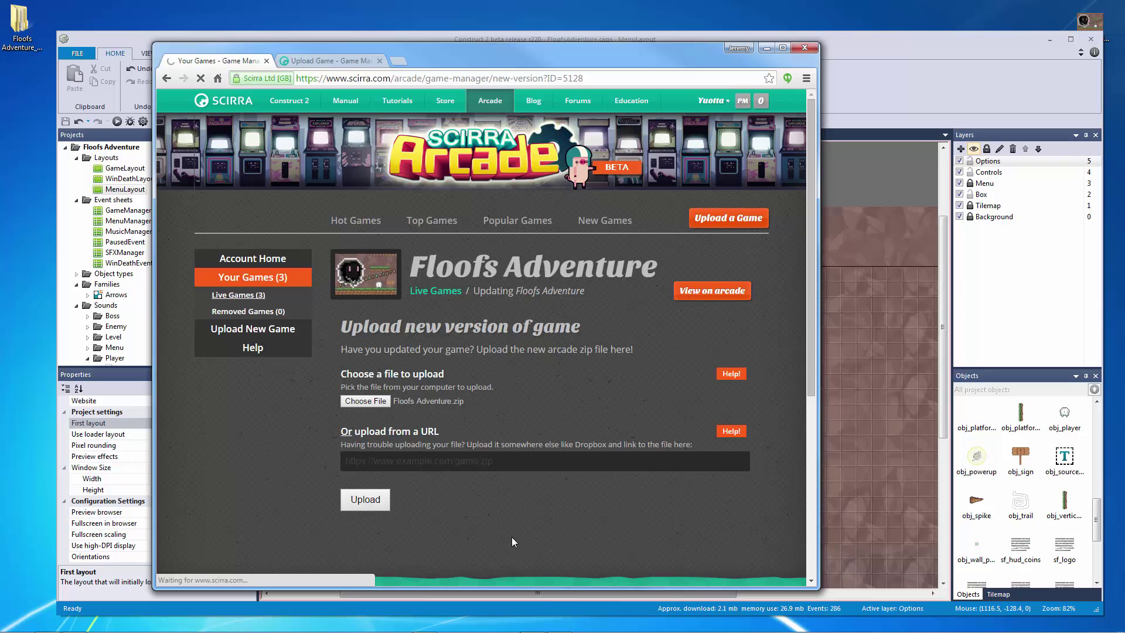
Step: Switch the game to fullscreen through its in-game Options, then leave fullscreen
scroll(754, 362, down, 2)
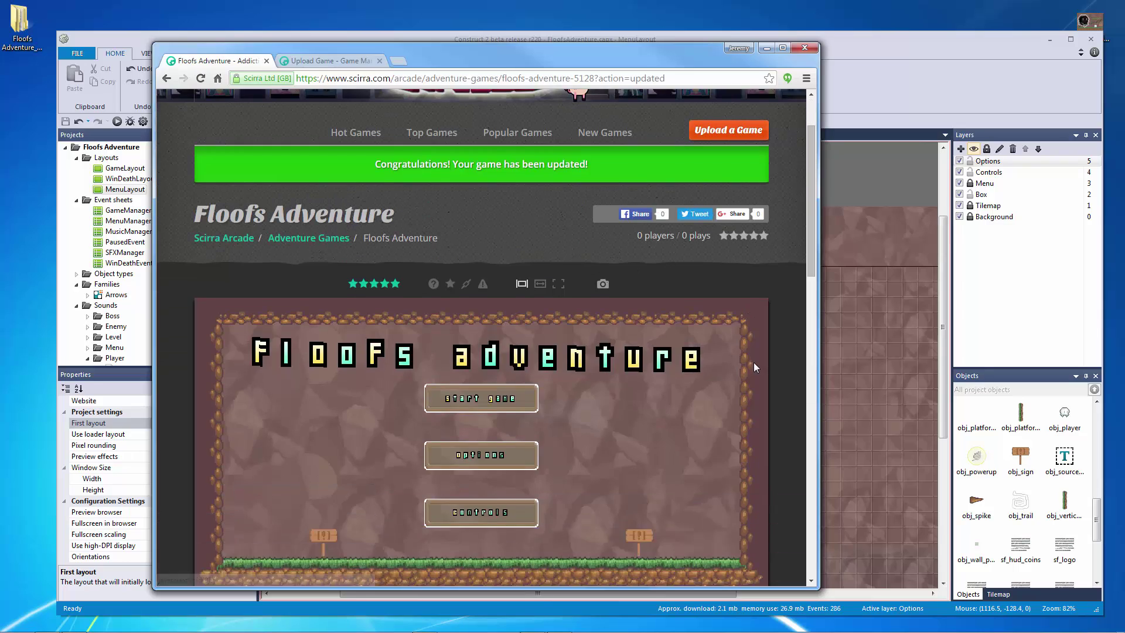
scroll(753, 362, down, 2)
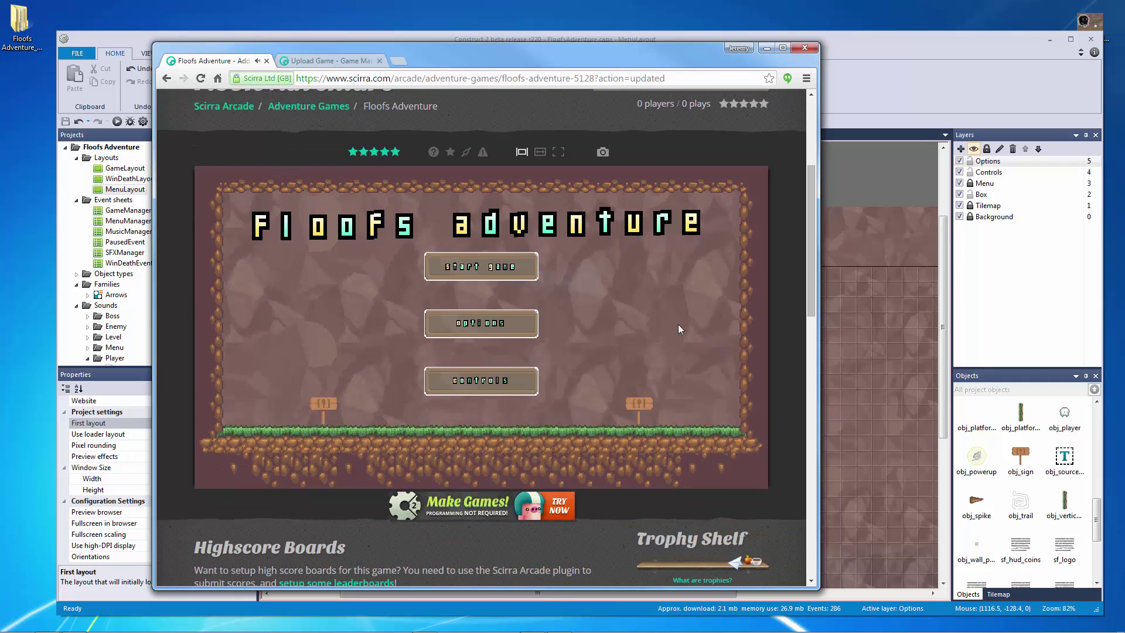
click(481, 323)
click(633, 348)
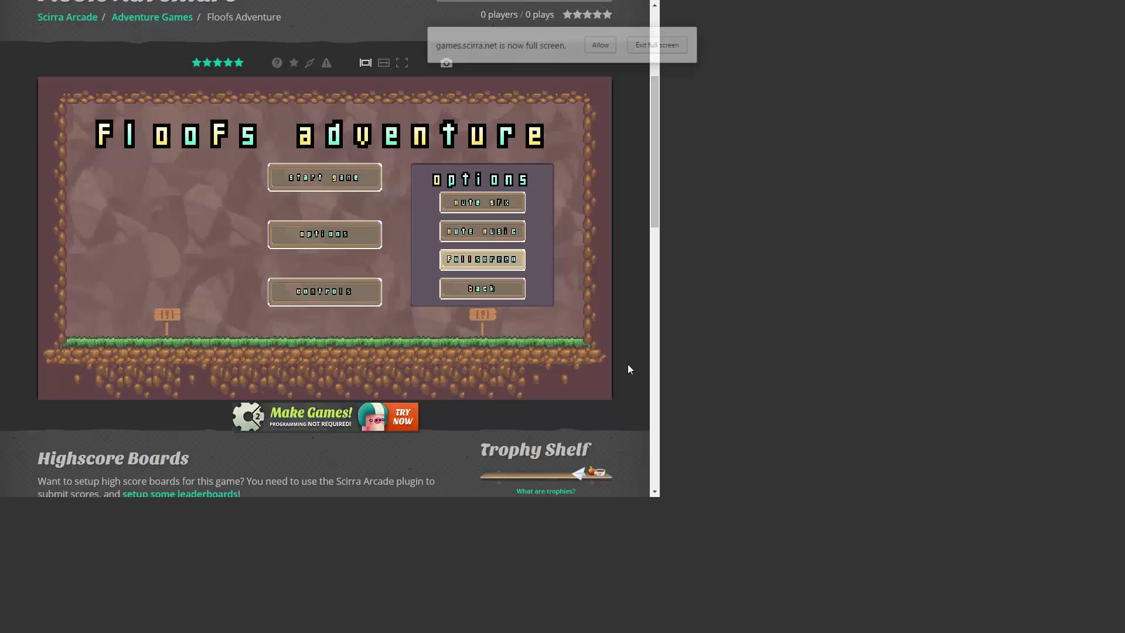
click(867, 358)
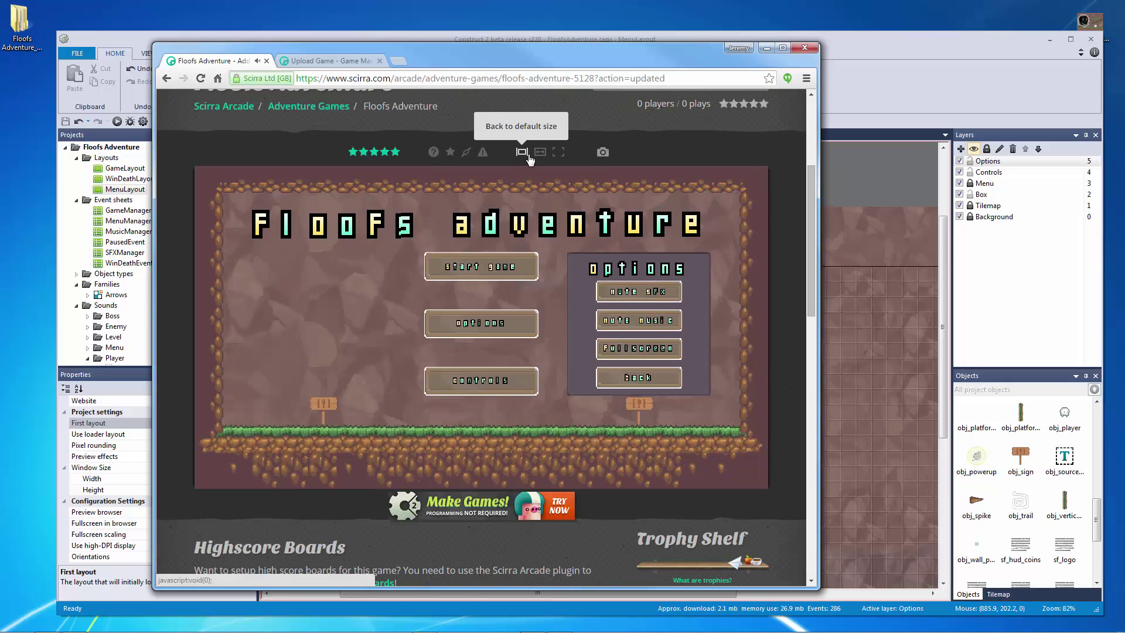
Step: Try the page's fullscreen and default-size views, then refocus the game and close its options panel
click(559, 153)
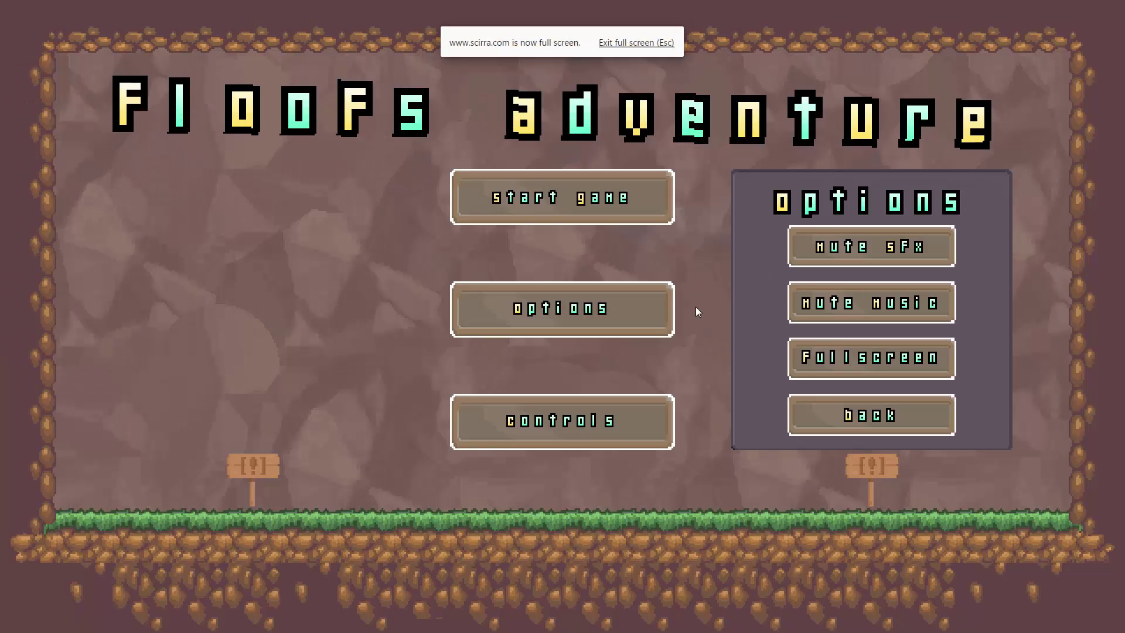
click(644, 43)
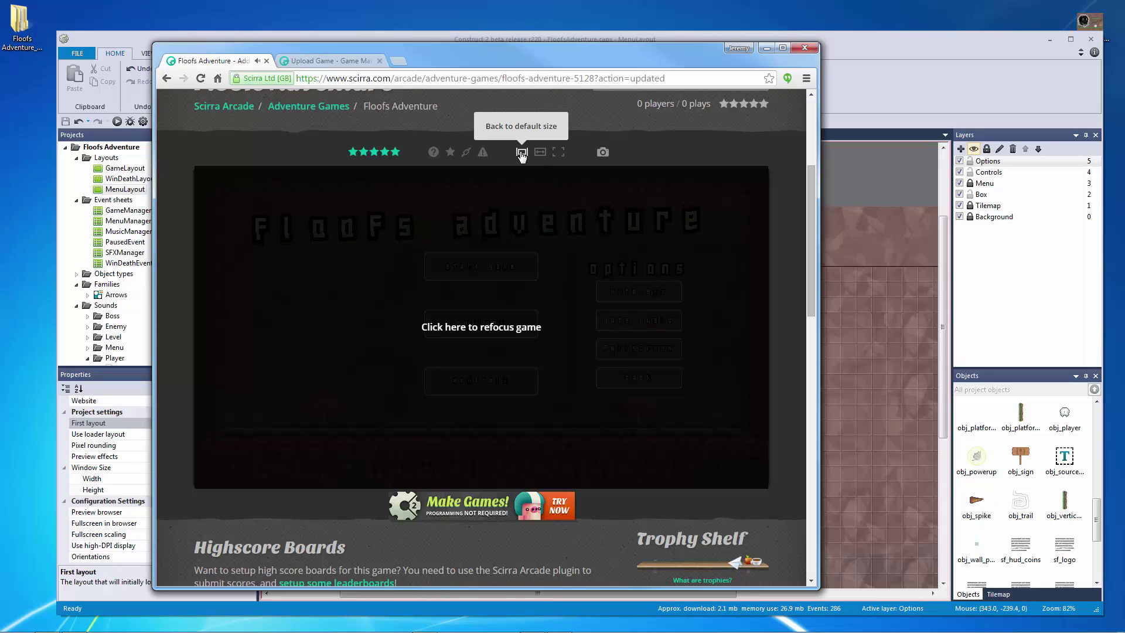
click(520, 346)
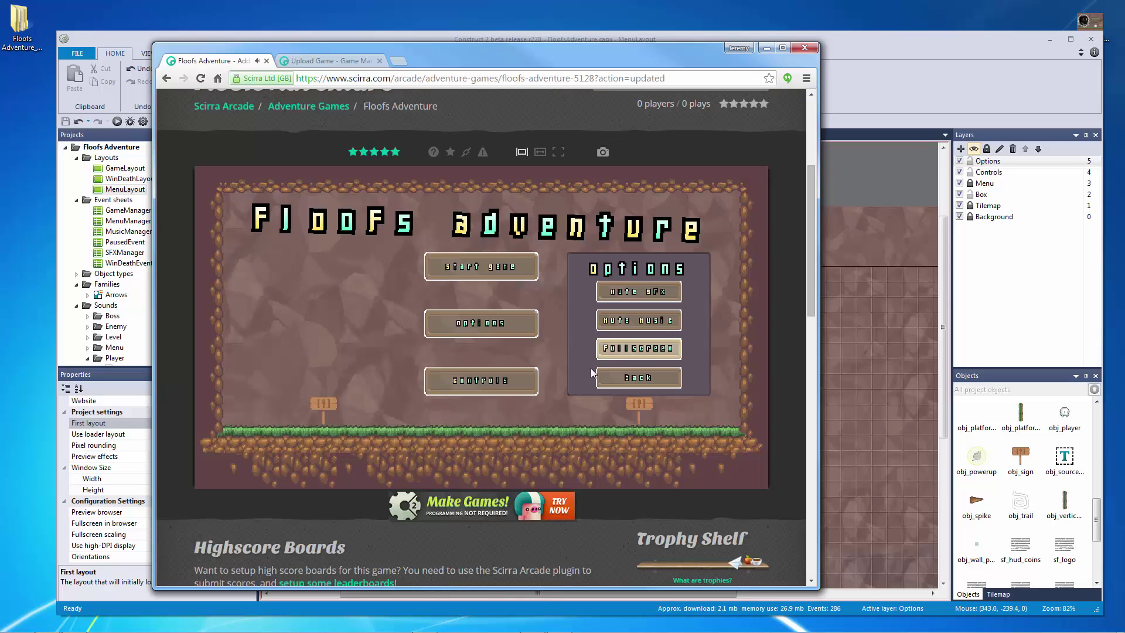
click(610, 380)
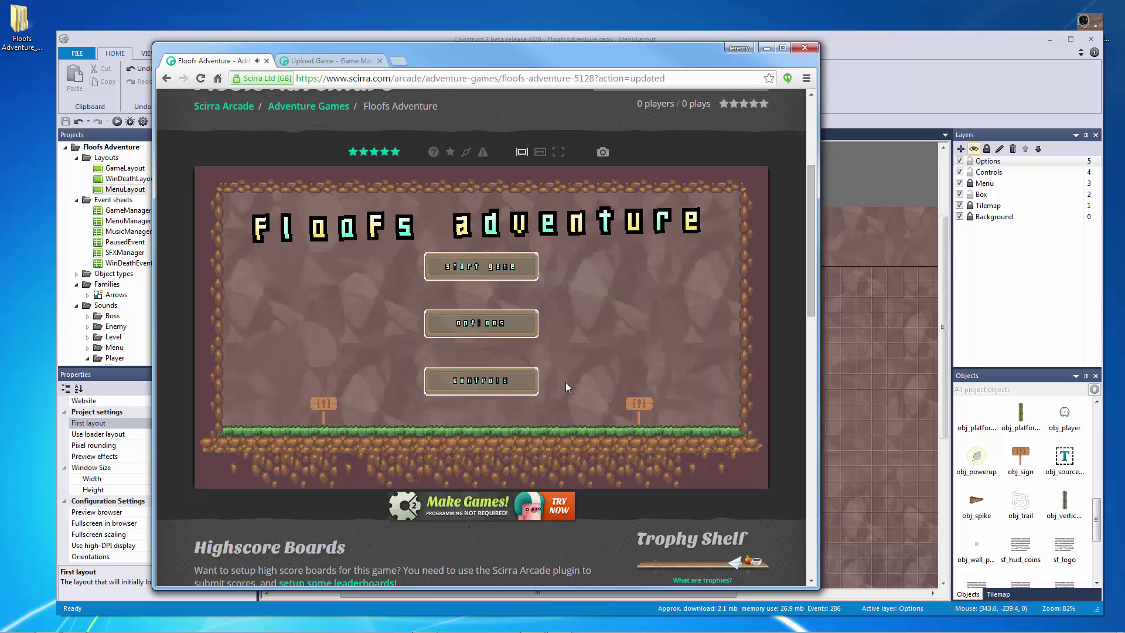
click(475, 336)
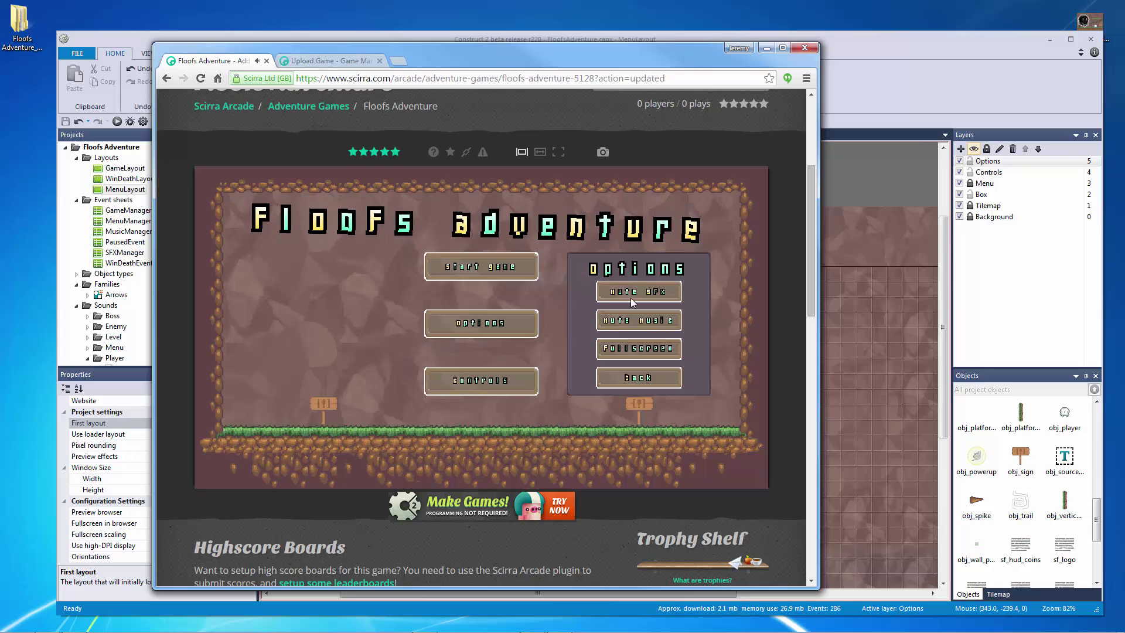
click(609, 376)
scroll(671, 301, down, 4)
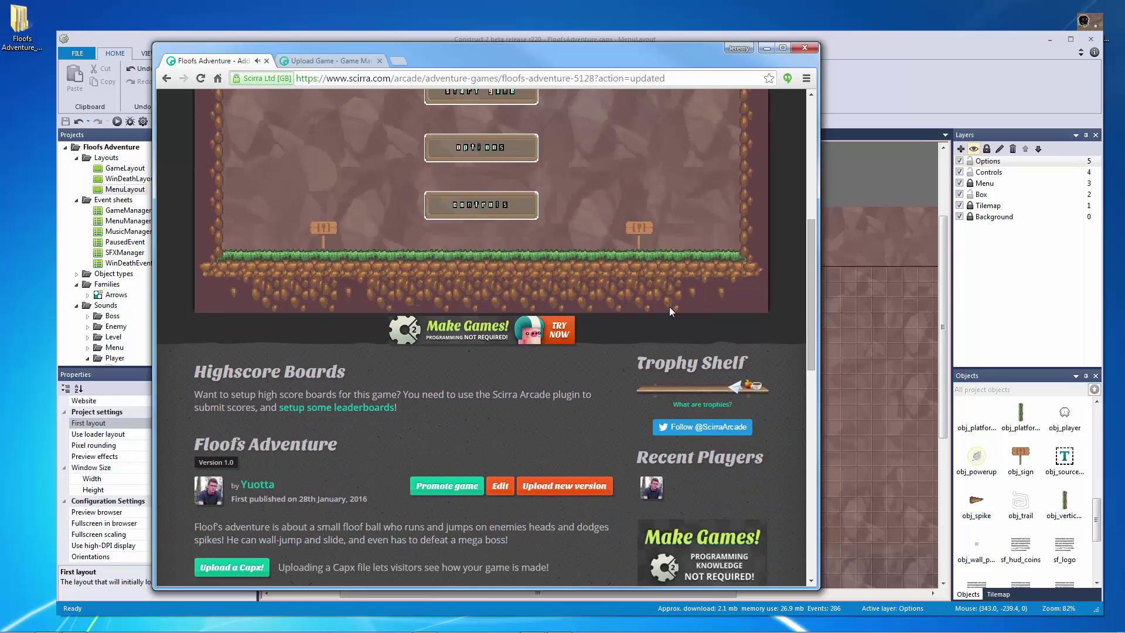
Step: Maximize the browser, then view and close the game's instructions
double_click(500, 51)
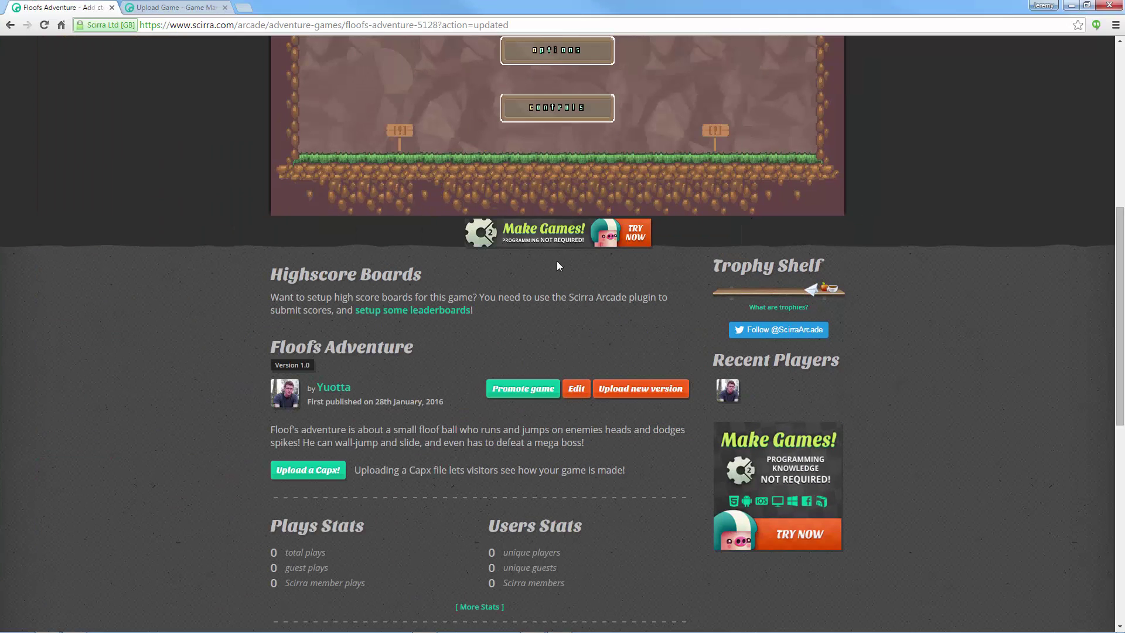
scroll(527, 344, down, 5)
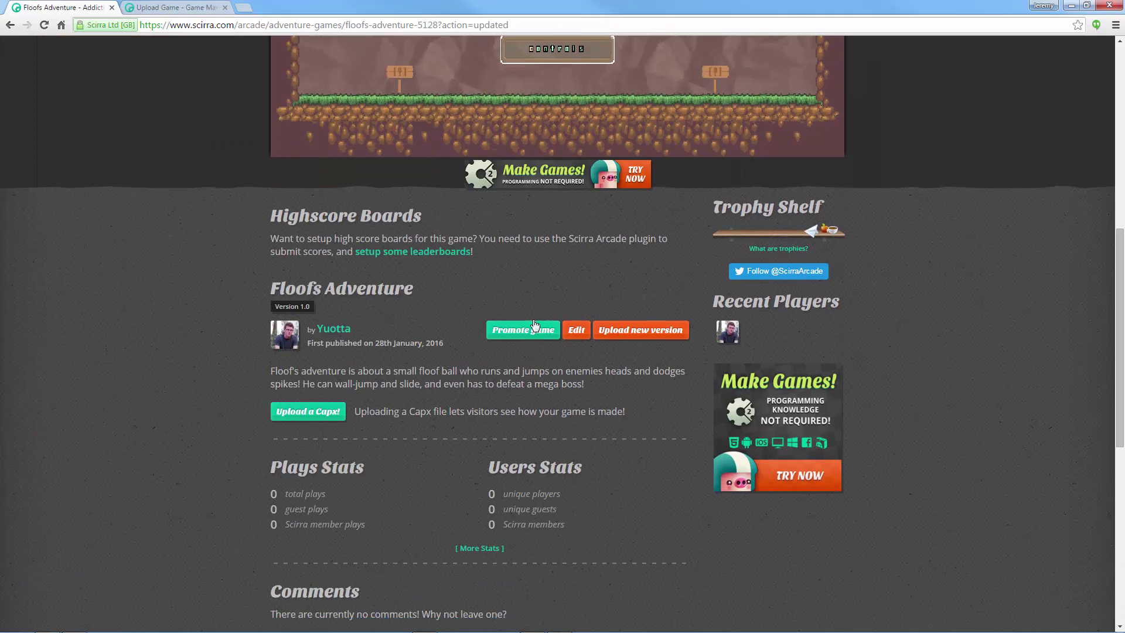
scroll(437, 340, up, 10)
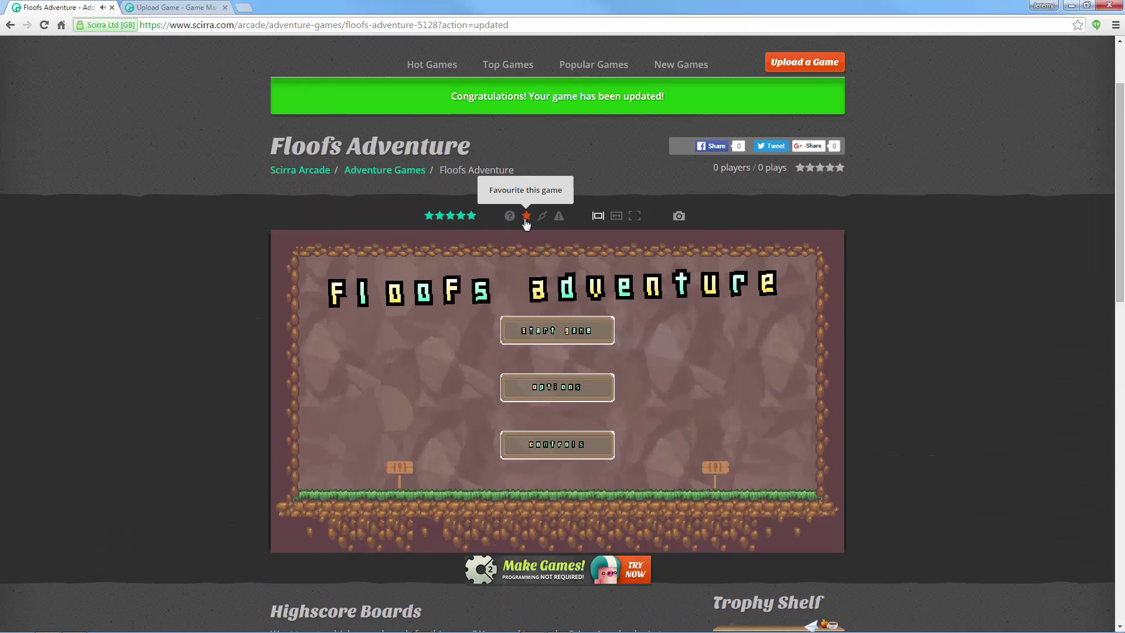
click(510, 217)
click(610, 234)
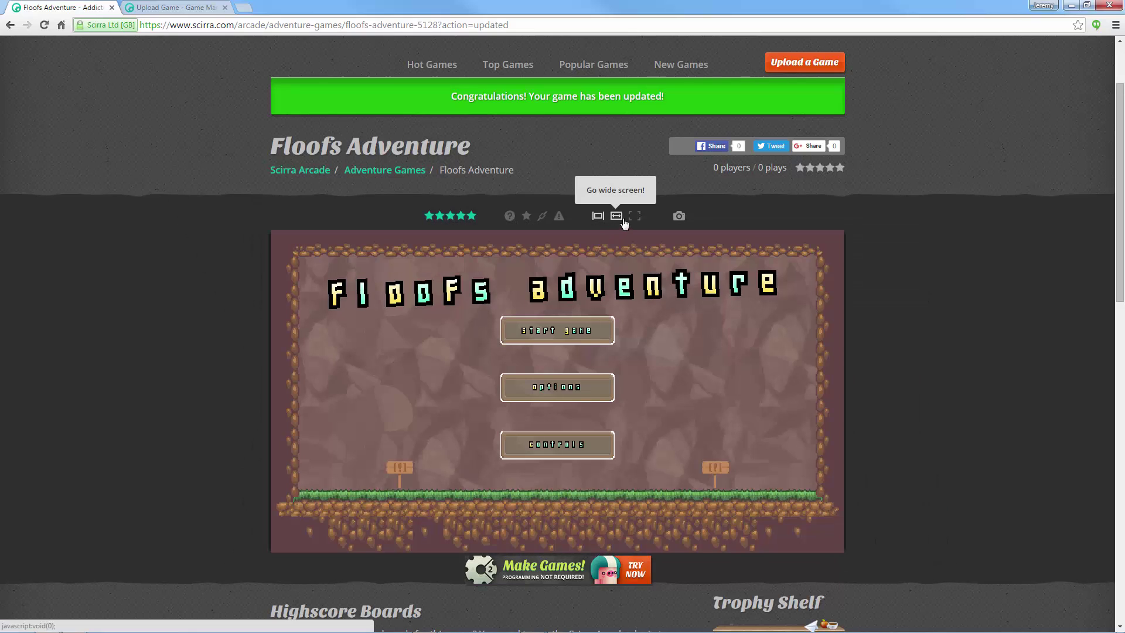
Step: Take a snap of the running game and scroll down to Your Snaps
click(679, 217)
scroll(639, 343, down, 2)
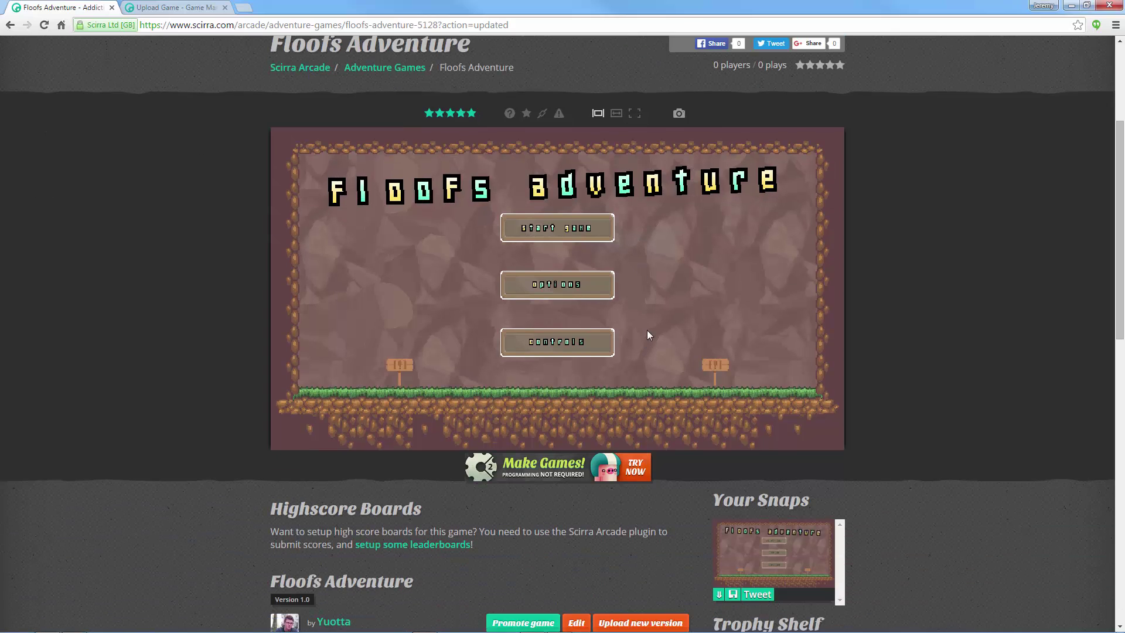
scroll(677, 295, down, 2)
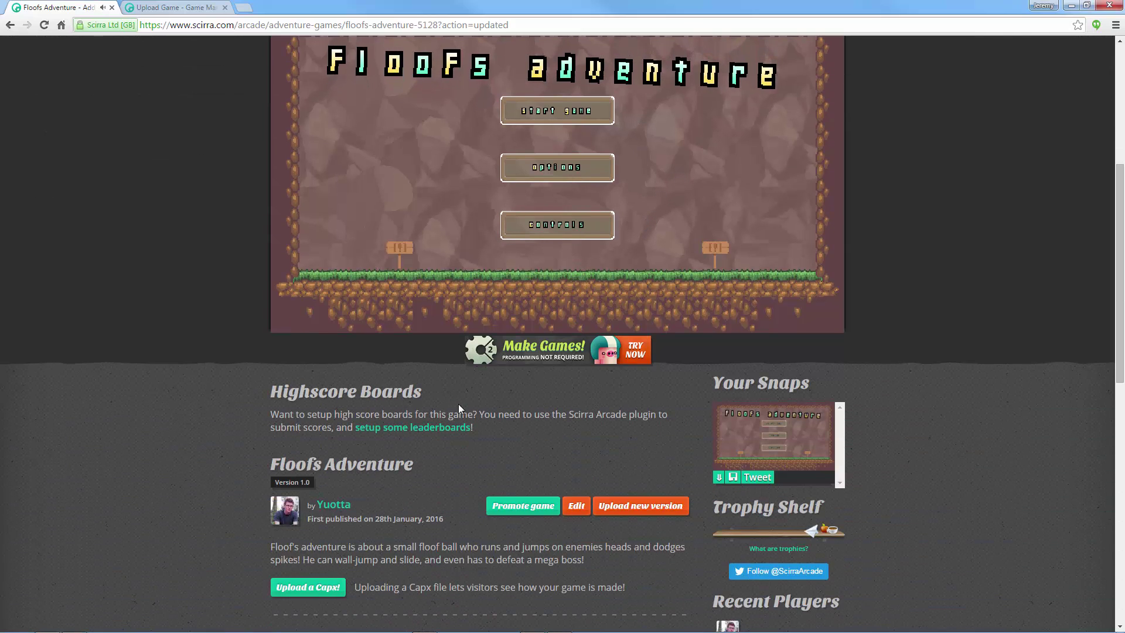
scroll(458, 403, down, 2)
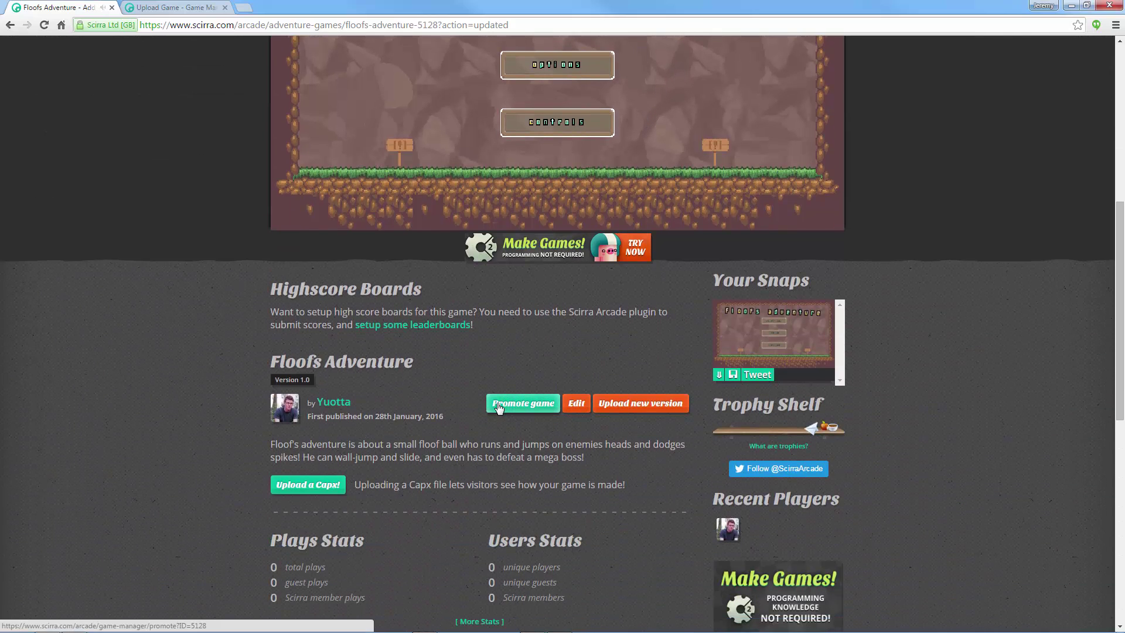
Step: Open Promote game and scroll through the Twitter, Facebook, Google Plus and Reddit suggestions
click(499, 408)
scroll(506, 388, down, 2)
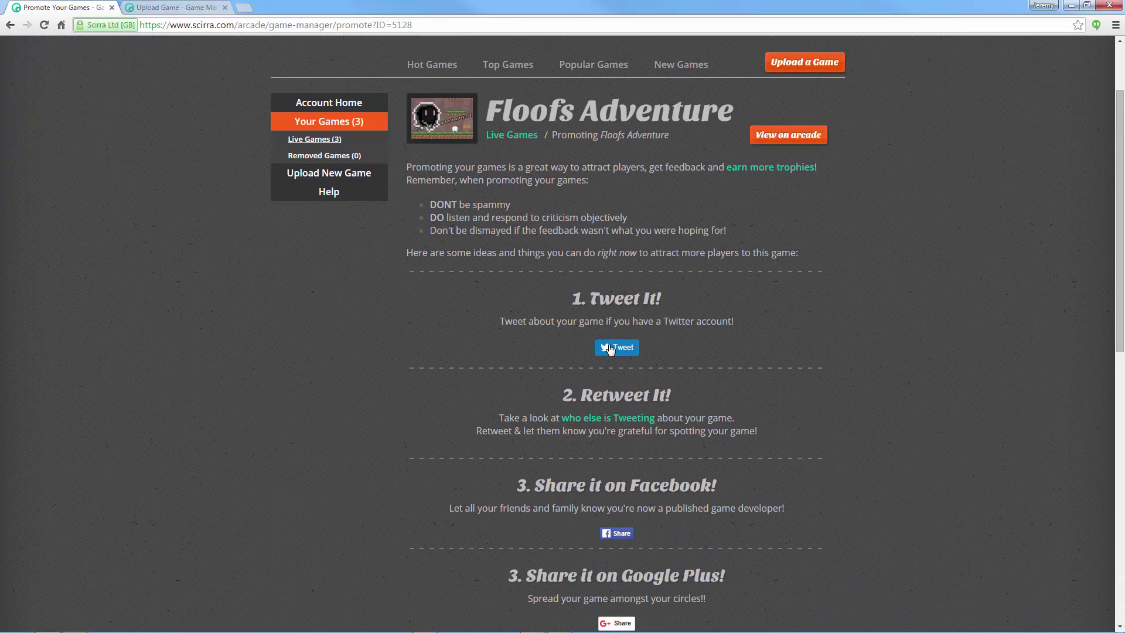
scroll(456, 349, down, 1)
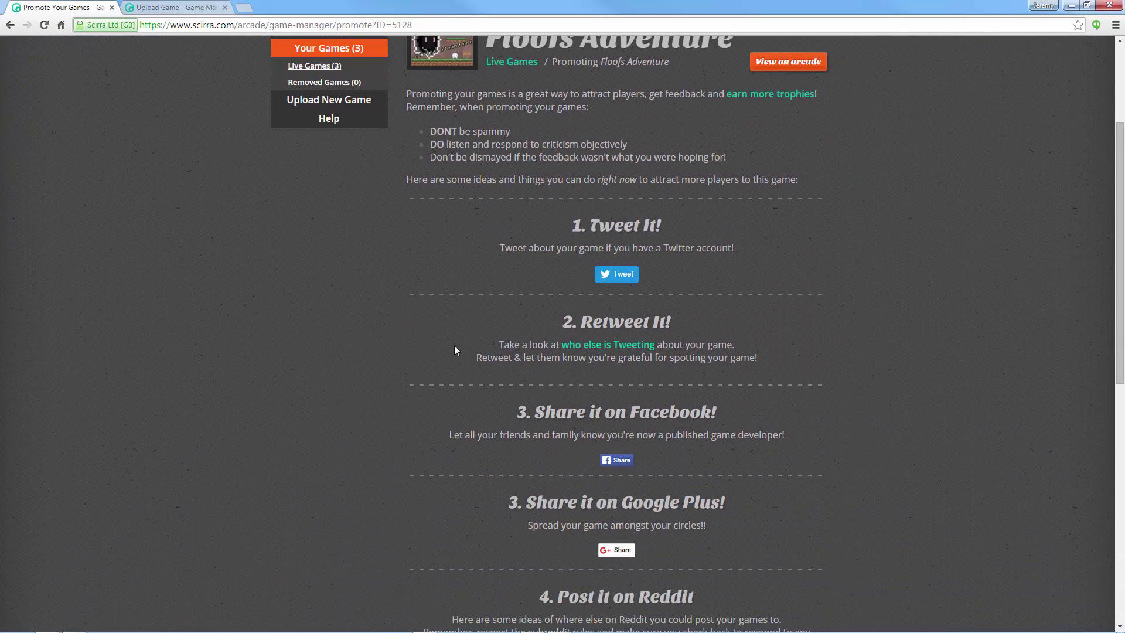
scroll(455, 346, down, 2)
scroll(575, 410, down, 1)
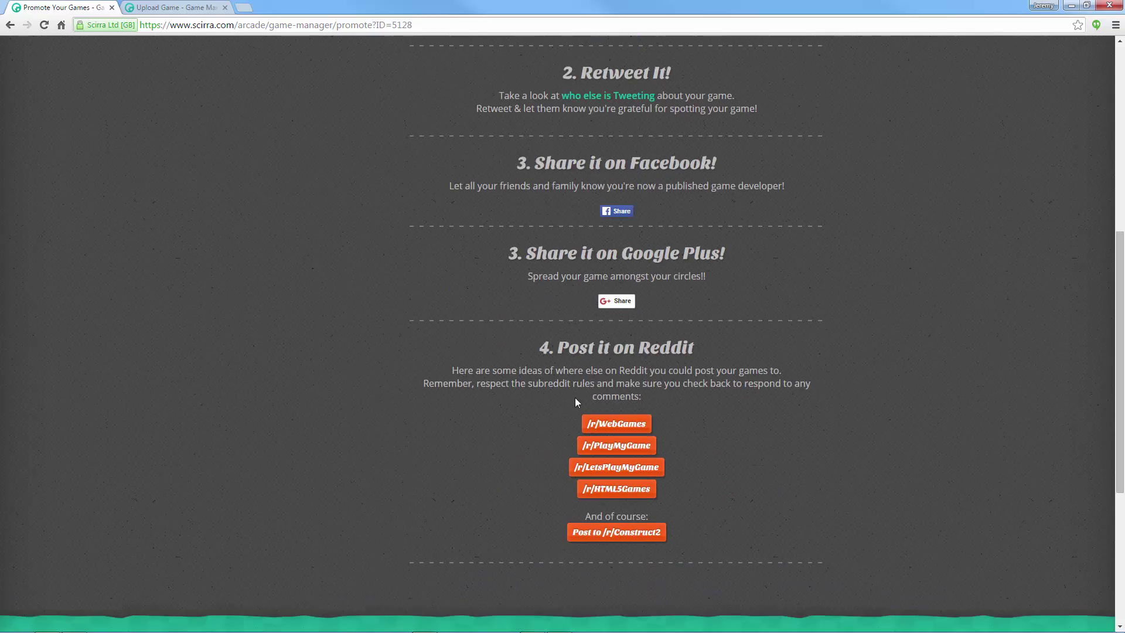
scroll(510, 371, up, 6)
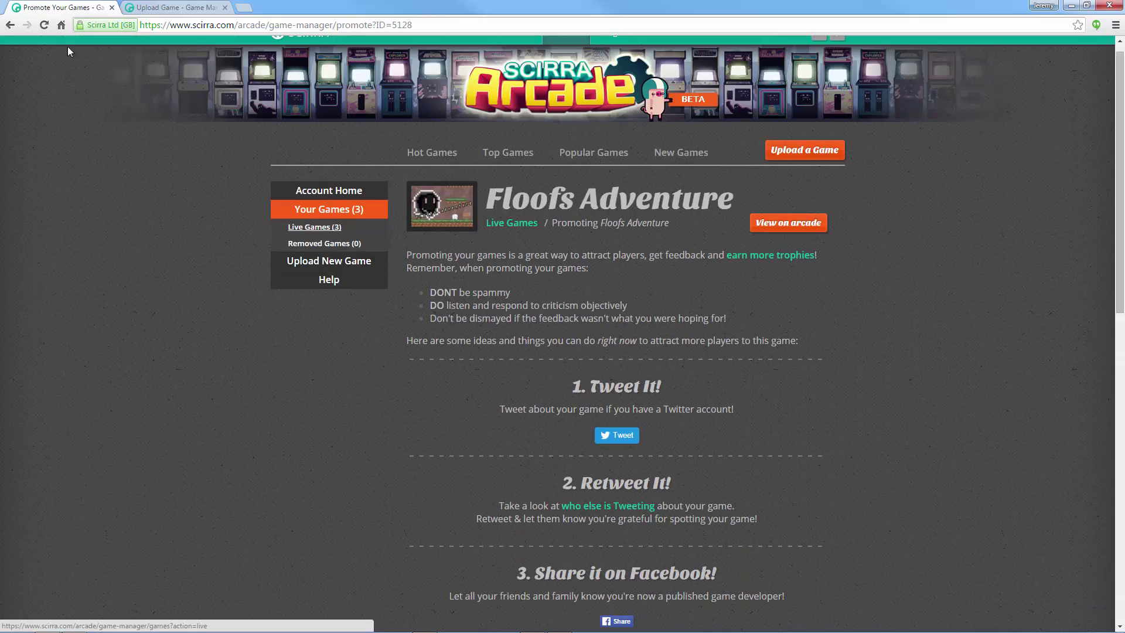
Step: Return to the Floofs Adventure arcade page and open then close the game's options panel
click(10, 25)
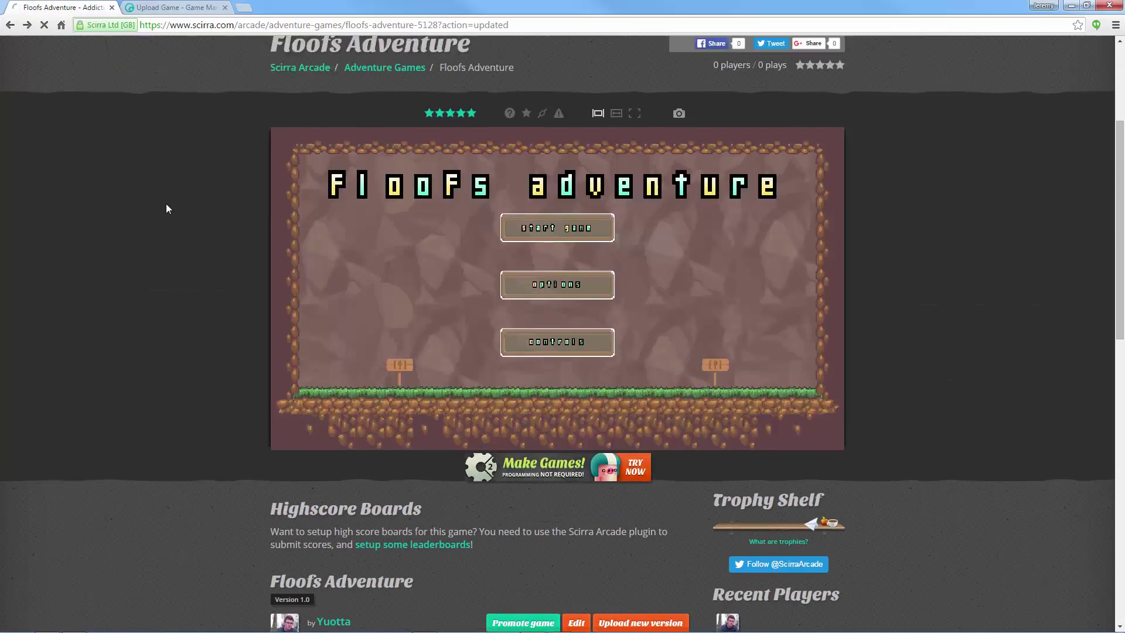
scroll(167, 208, up, 2)
click(541, 372)
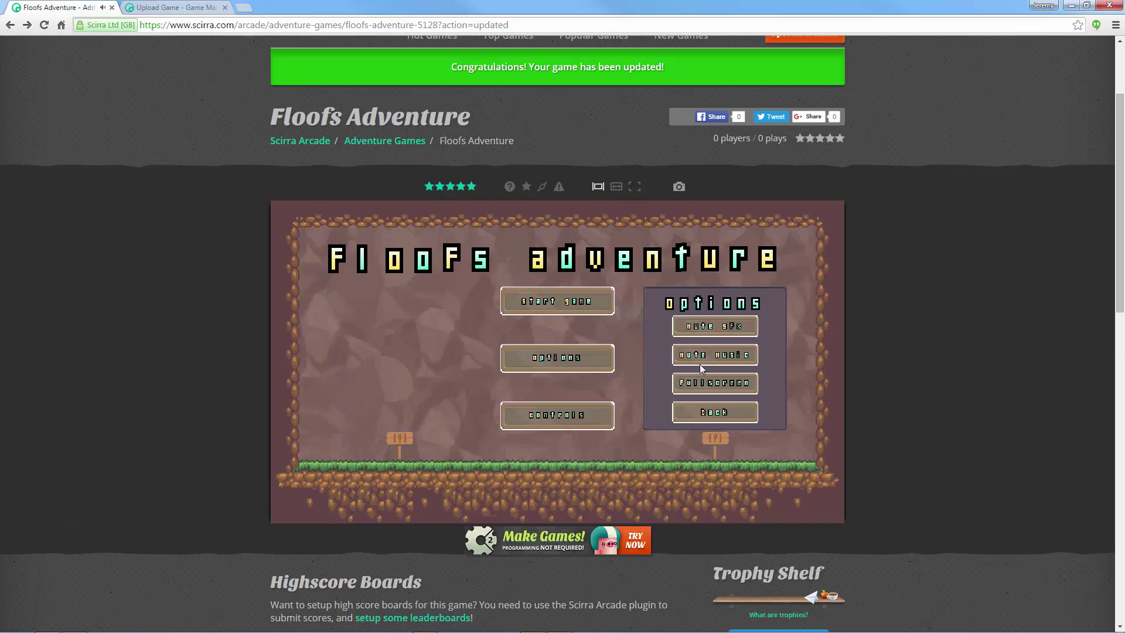
click(727, 352)
click(899, 345)
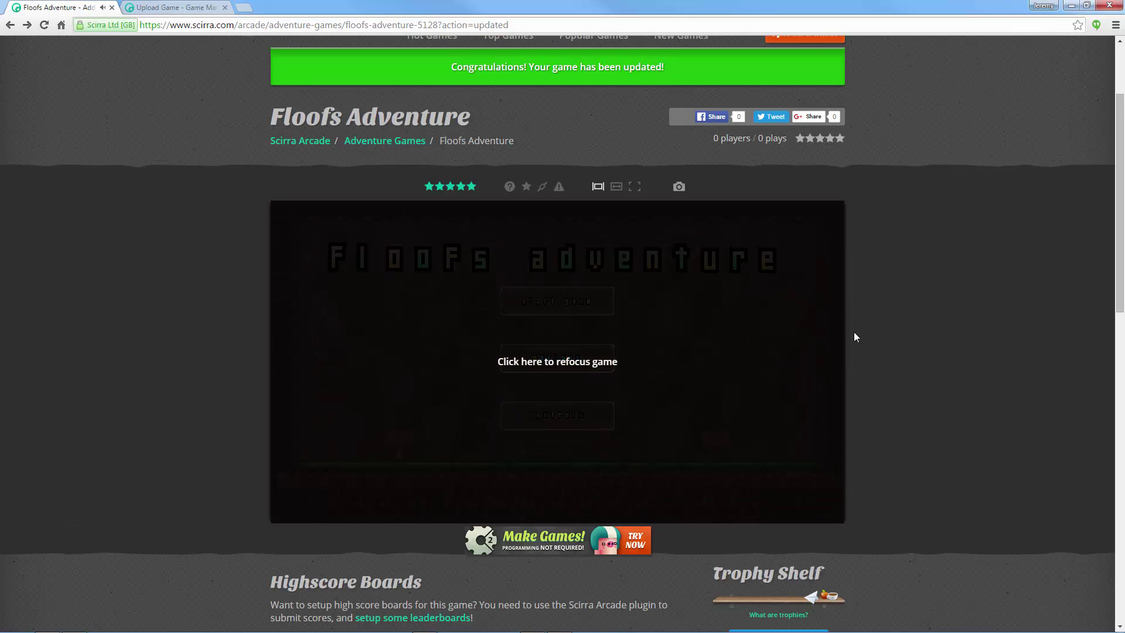
Step: Refocus the game canvas so it plays again, then scroll the page and back to the top
scroll(856, 334, down, 2)
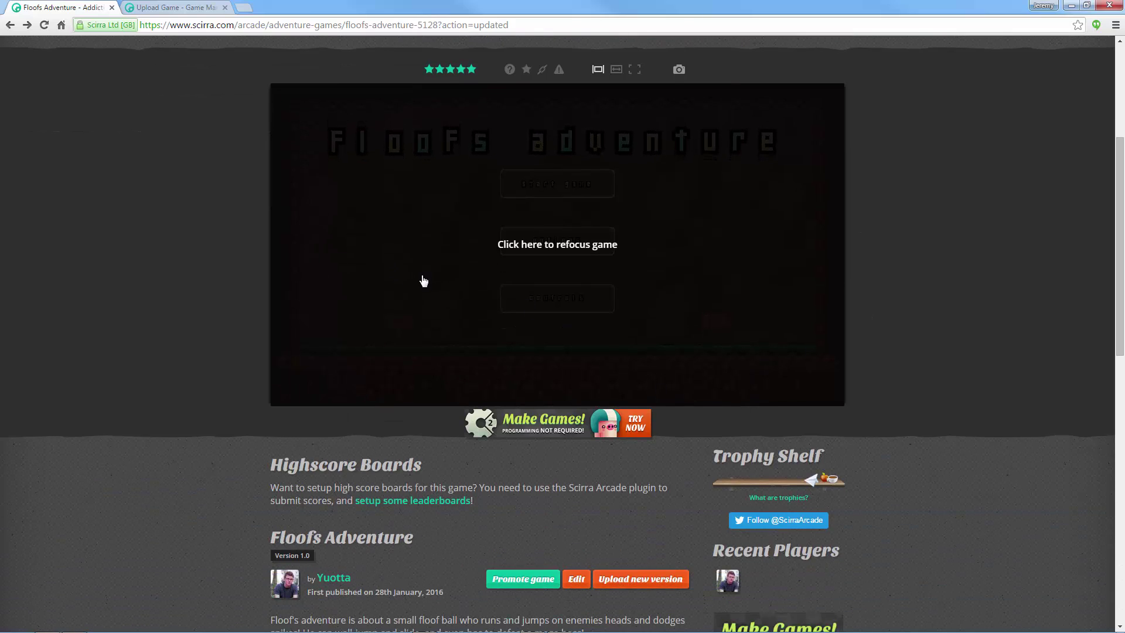
click(336, 244)
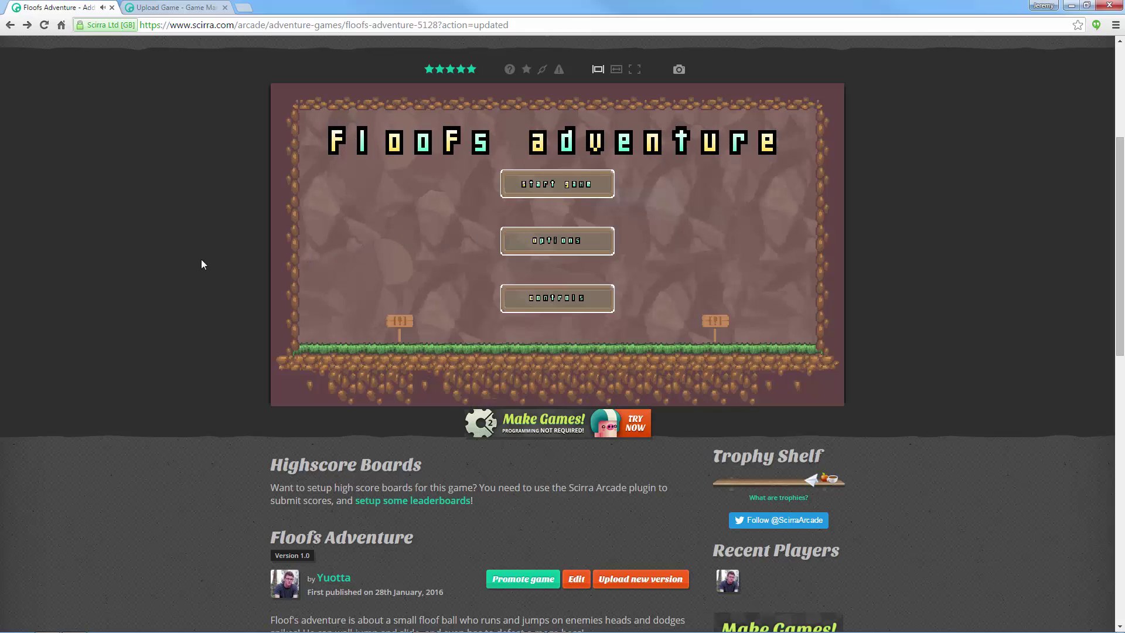
scroll(184, 255, down, 2)
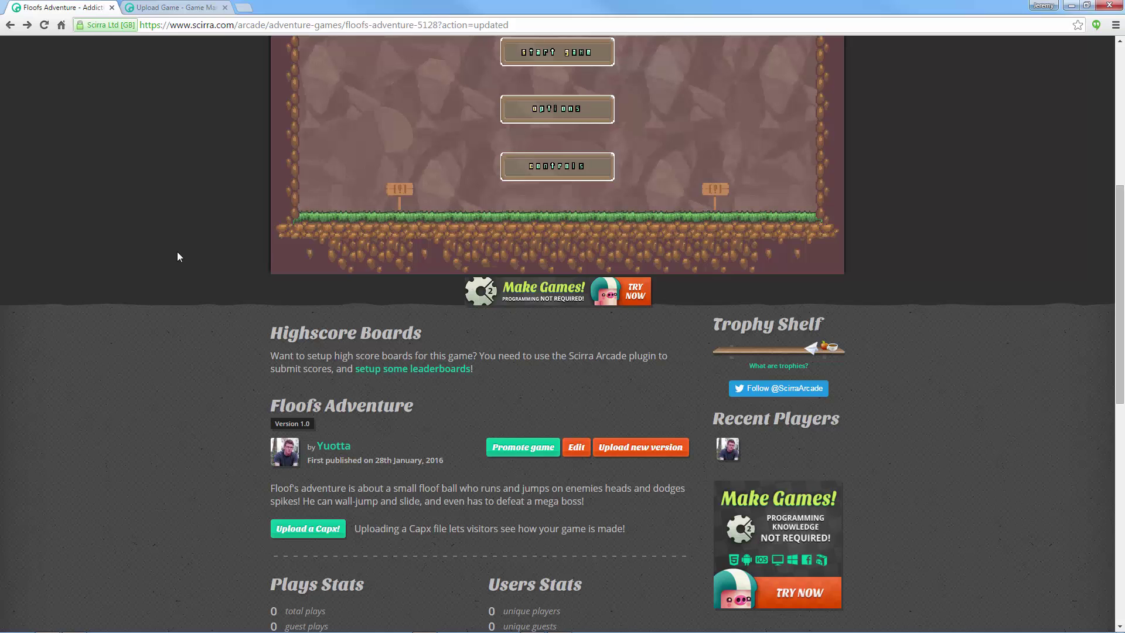
scroll(177, 256, down, 3)
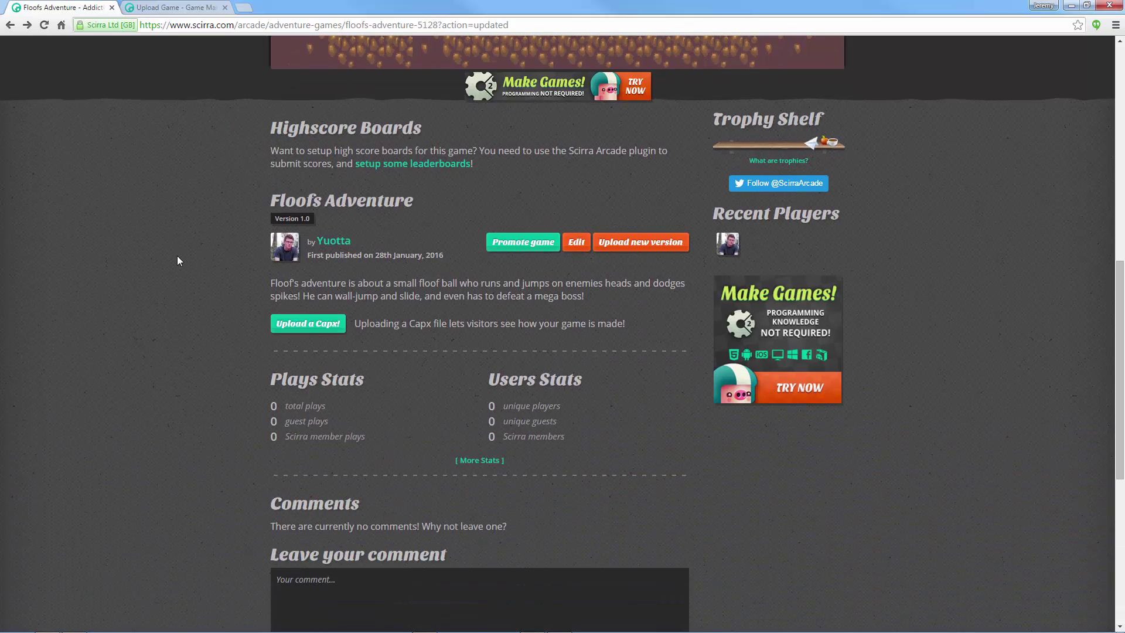
scroll(181, 257, up, 8)
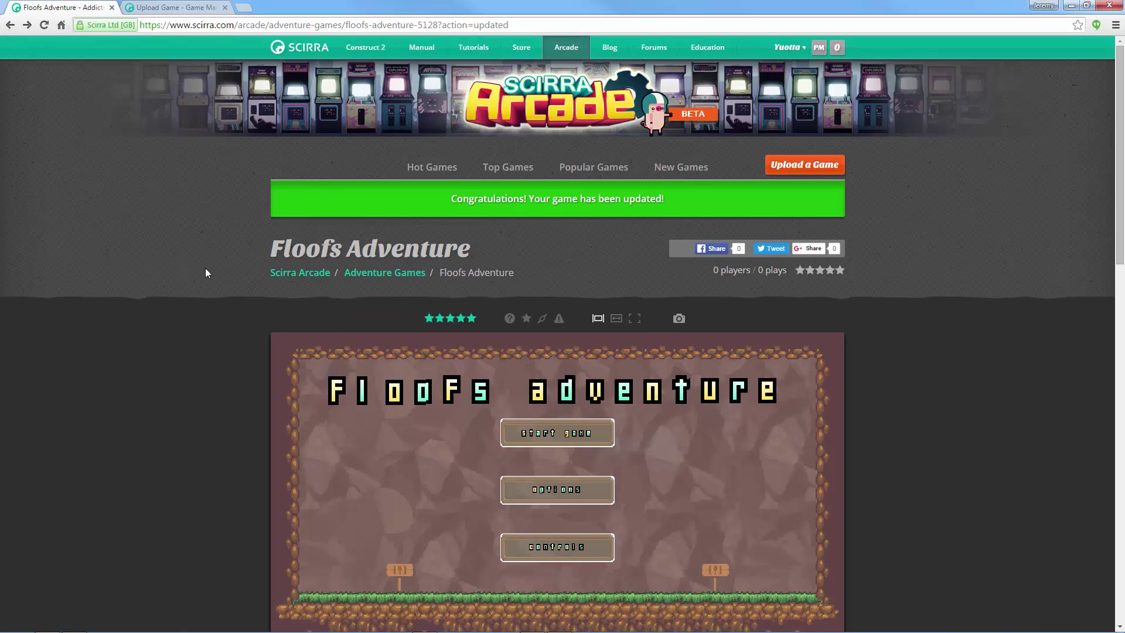
Step: Go to the Adventure Games category and browse its Hot Games and Top Games listings
click(387, 275)
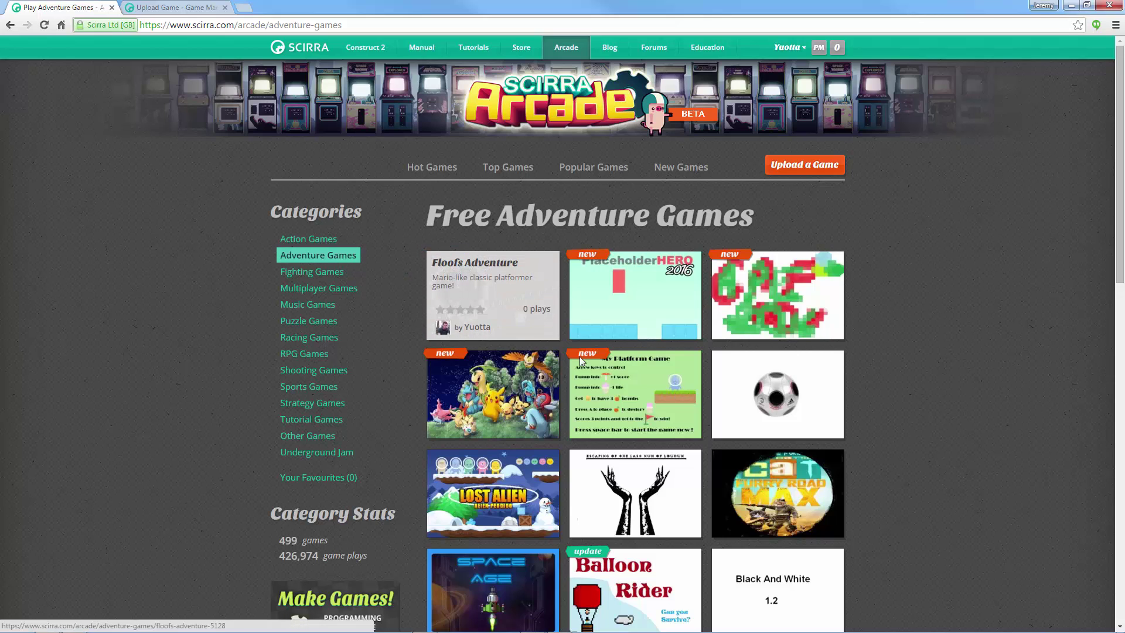
scroll(904, 360, down, 1)
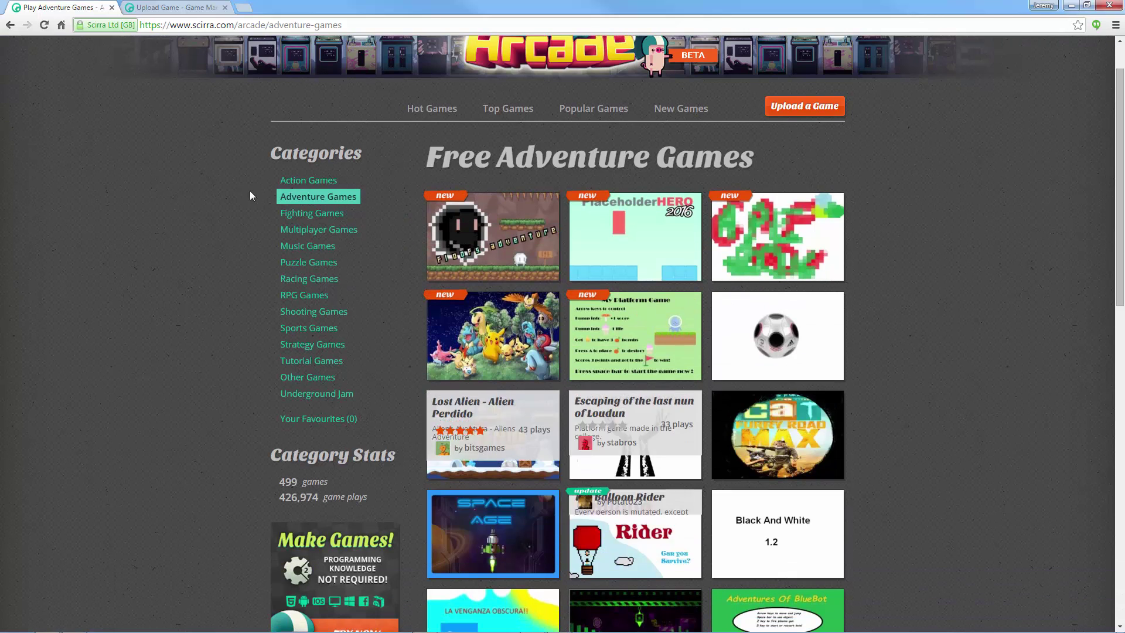
click(439, 112)
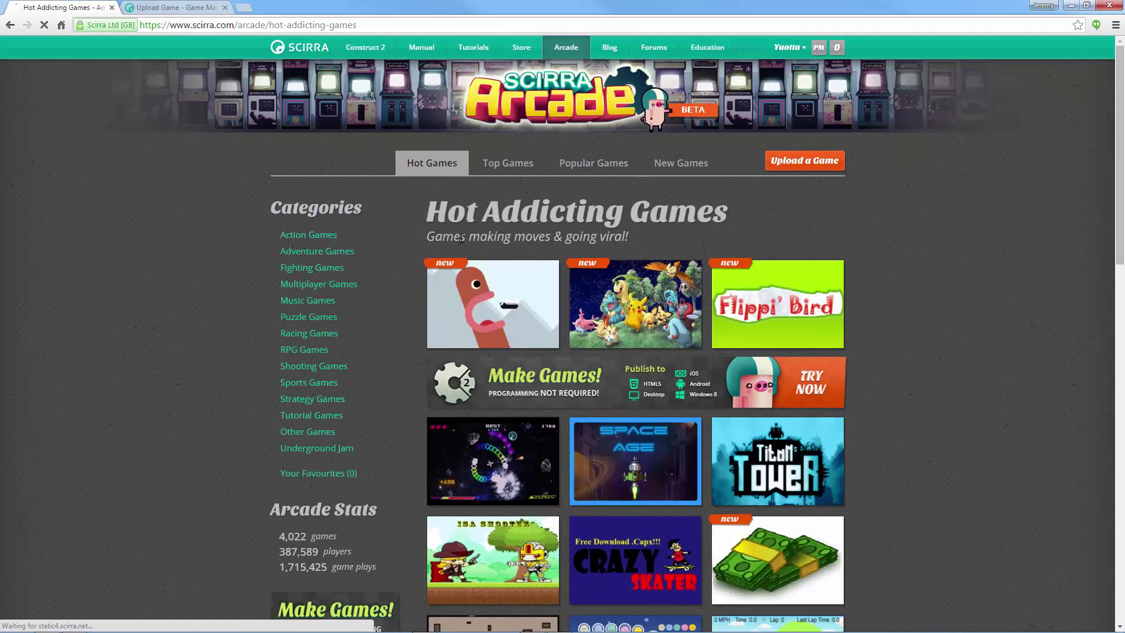
click(496, 162)
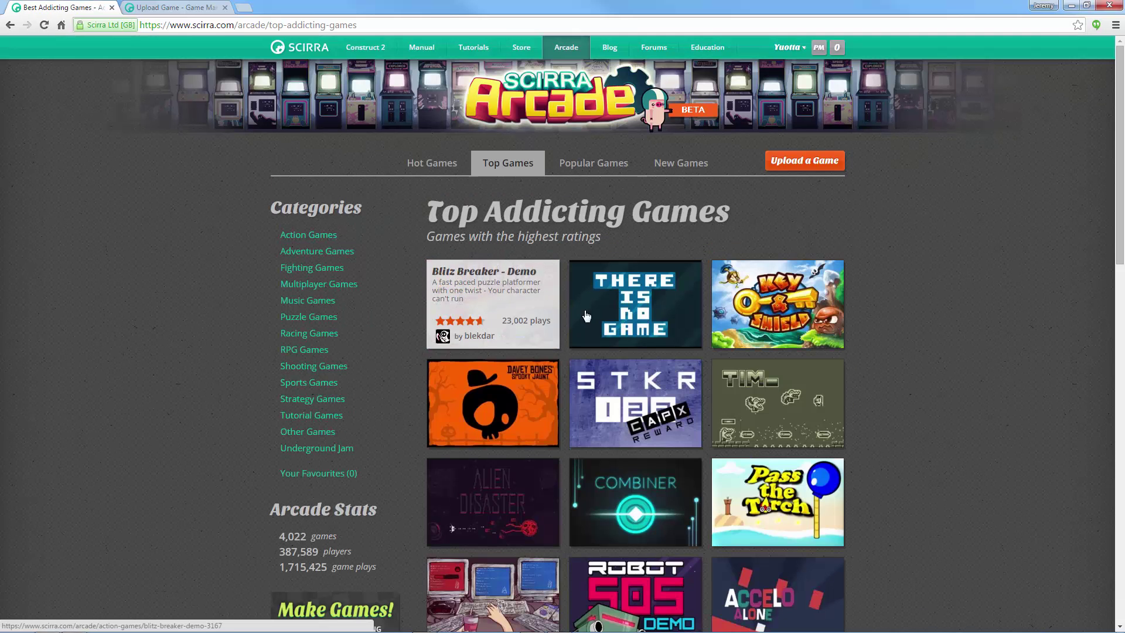
Step: Scroll through the Top Games list, then pick Adventure Games from the Categories list
scroll(883, 311, down, 1)
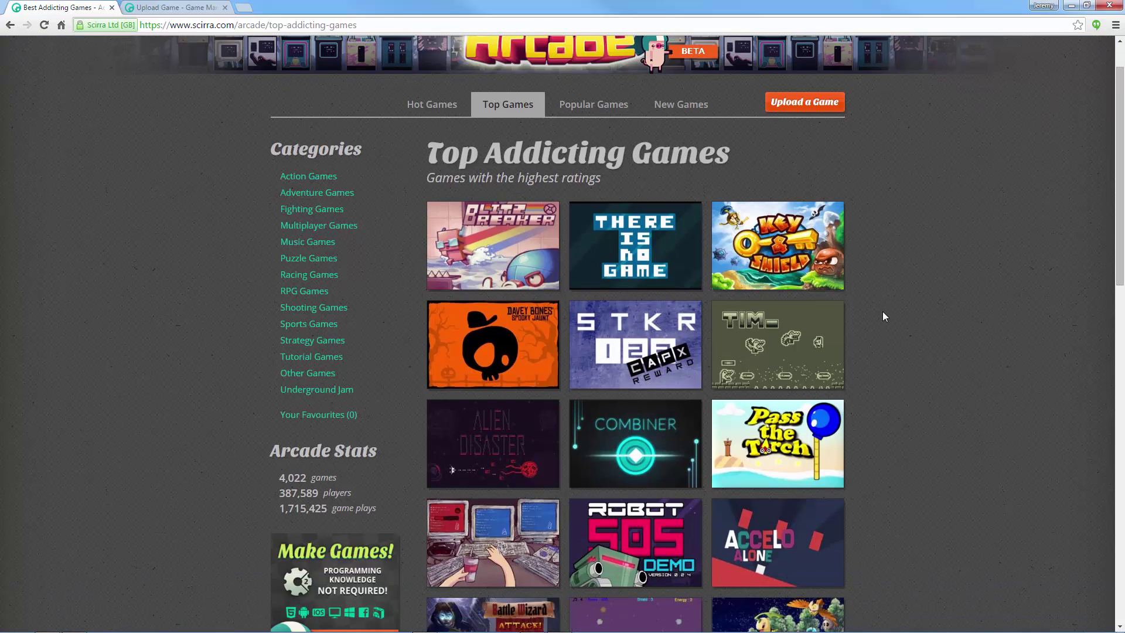
scroll(882, 315, down, 1)
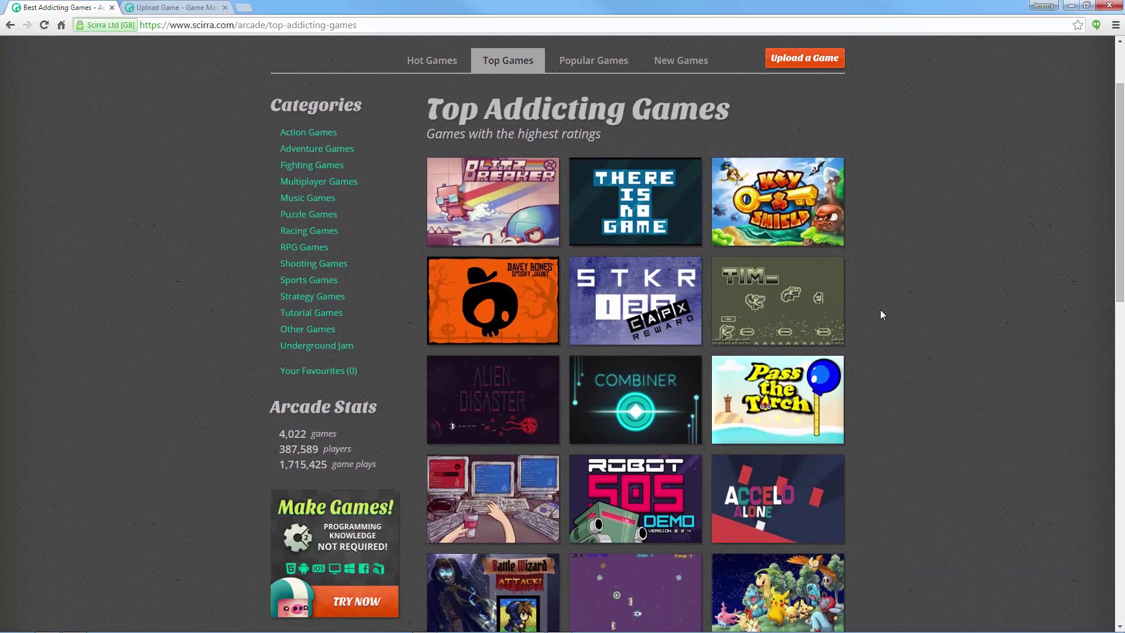
scroll(876, 313, down, 4)
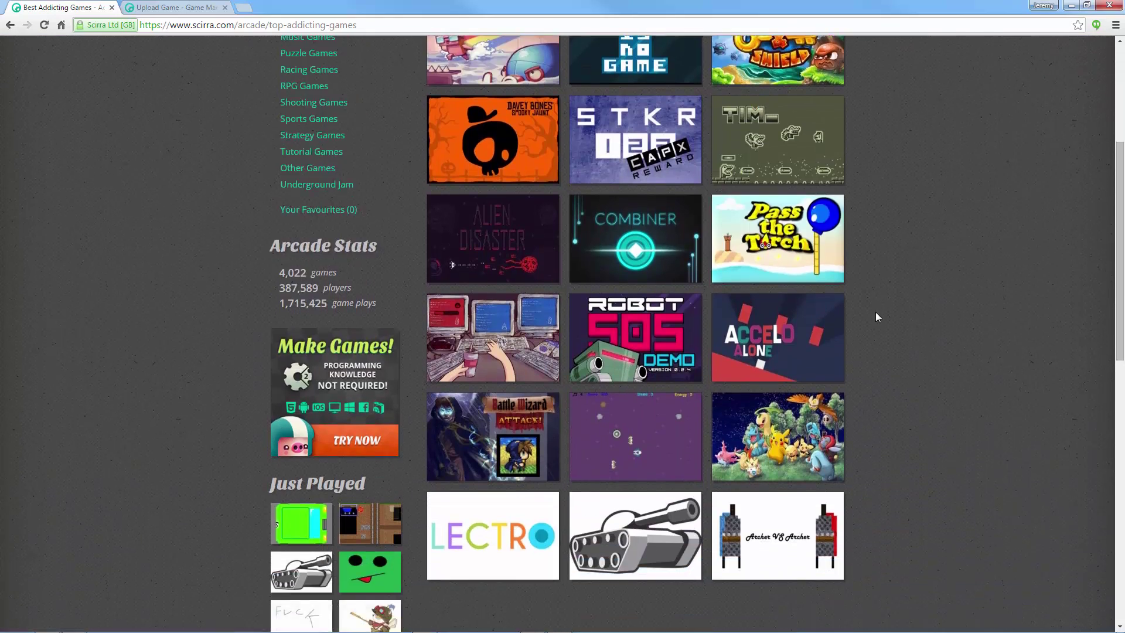
scroll(877, 316, down, 1)
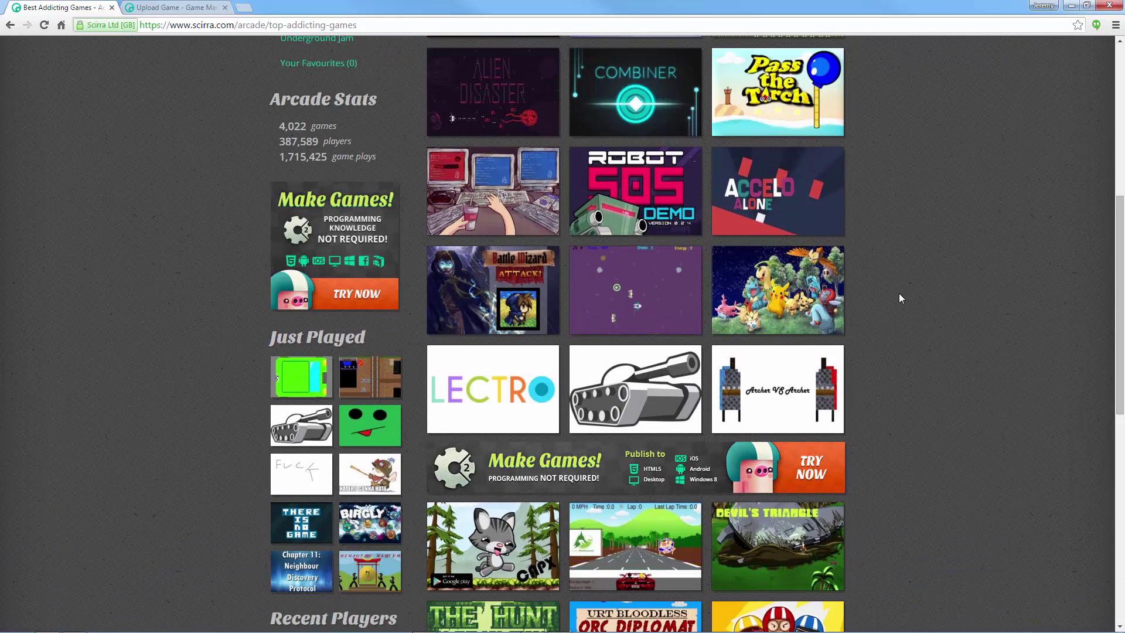
scroll(900, 299, down, 3)
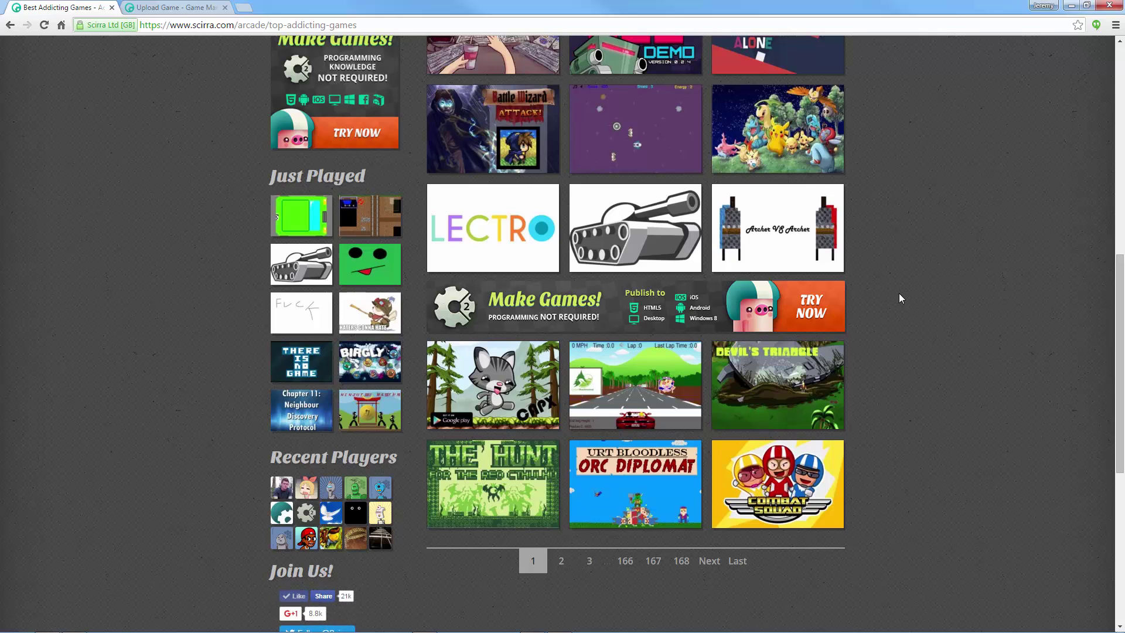
scroll(900, 294, up, 5)
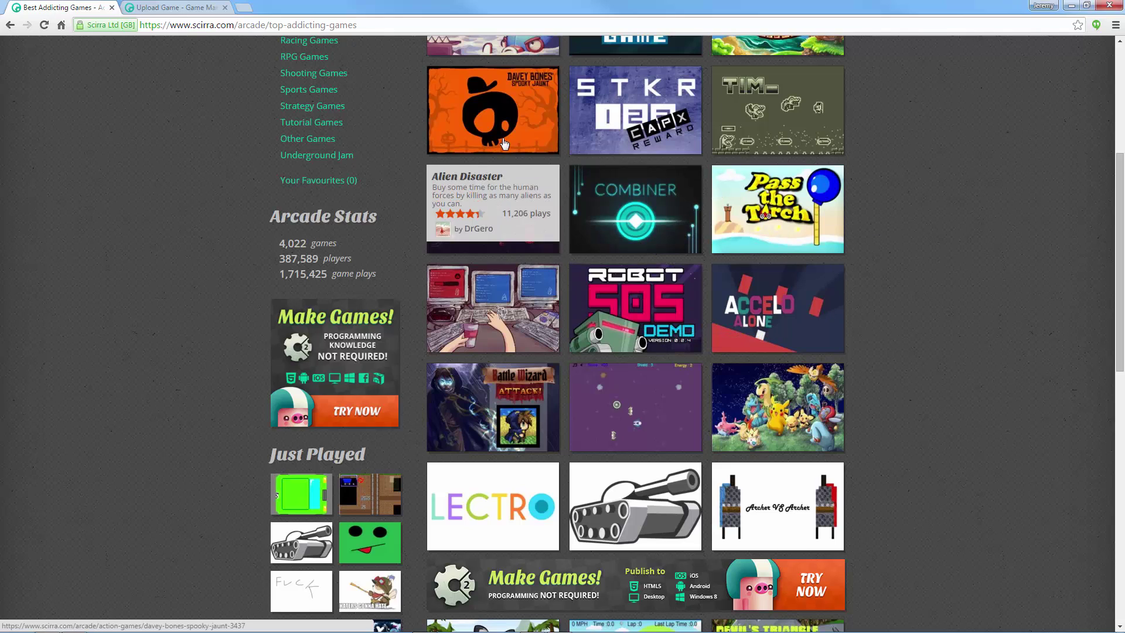
scroll(504, 143, up, 5)
click(342, 239)
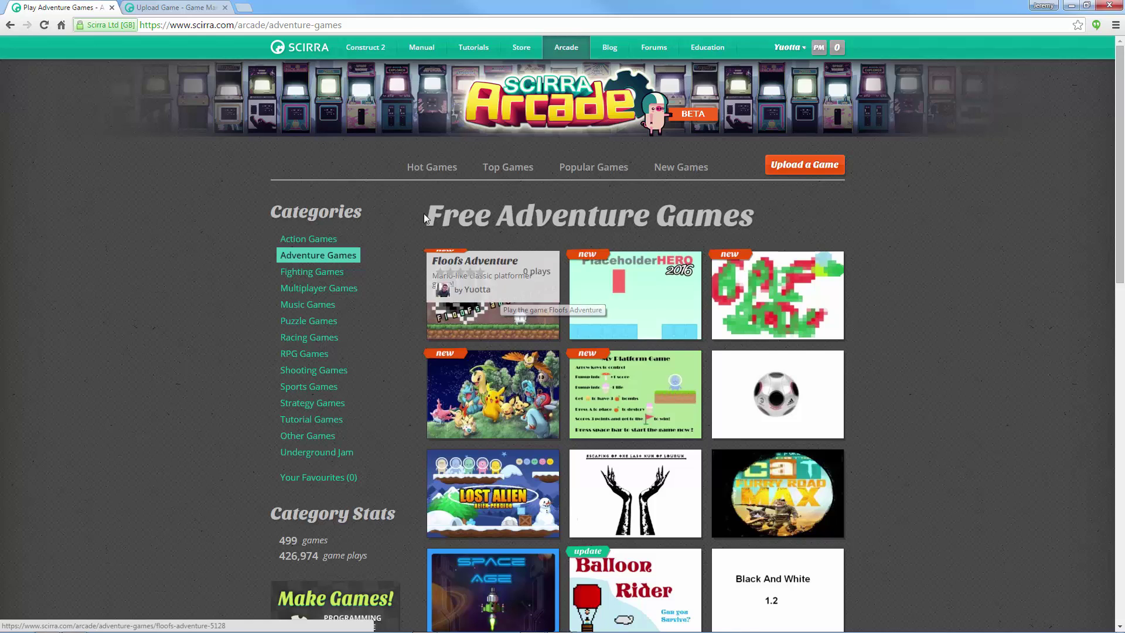
Step: Open the Floofs Adventure tile, browse its game page, then restore Chrome to reveal Construct 2
click(497, 297)
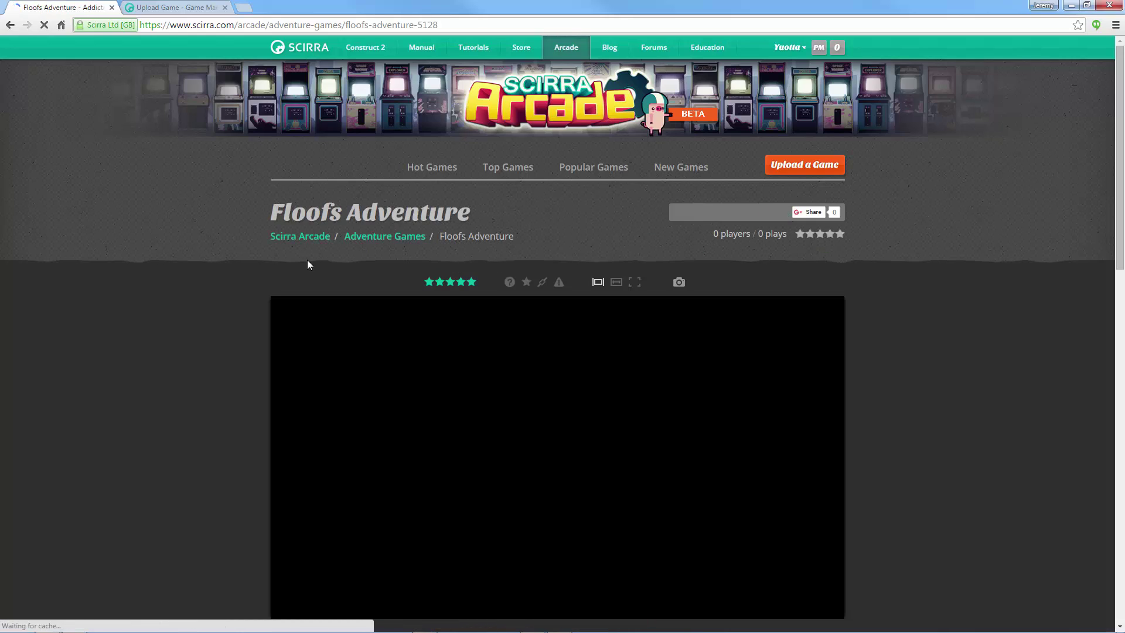
scroll(225, 275, down, 1)
scroll(141, 309, down, 2)
scroll(138, 310, down, 2)
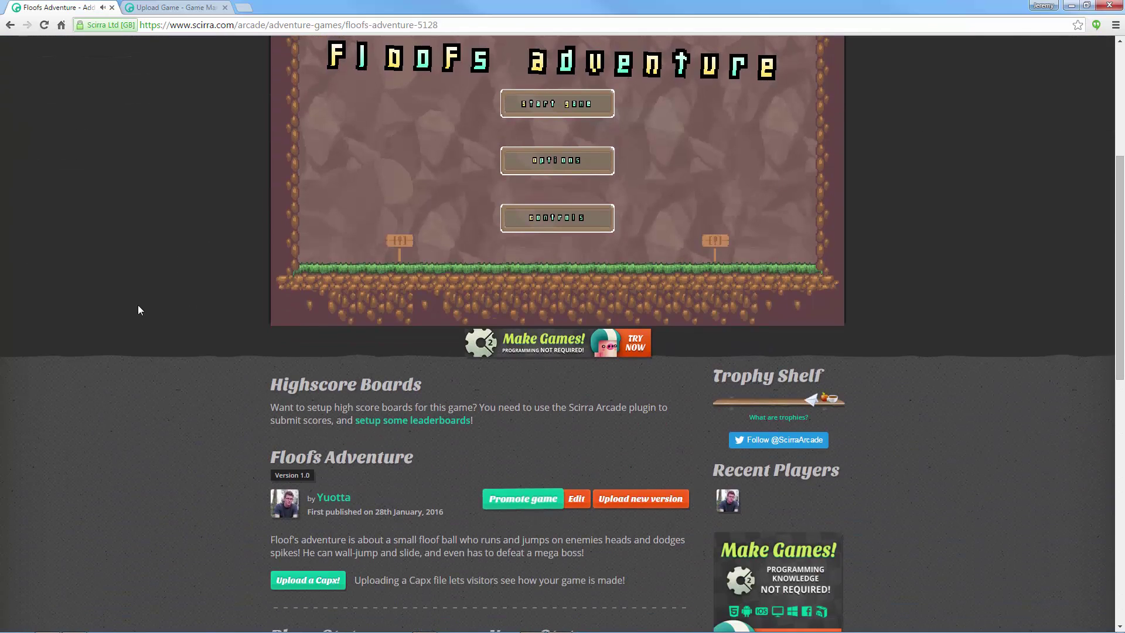
scroll(143, 306, up, 3)
scroll(142, 302, up, 1)
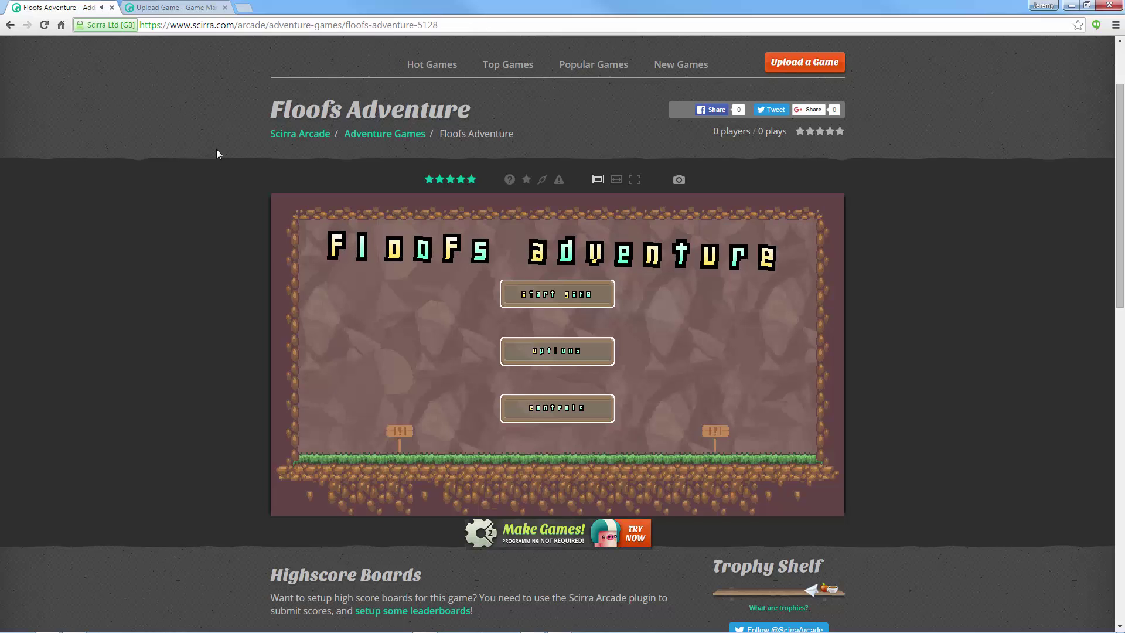
scroll(216, 149, down, 3)
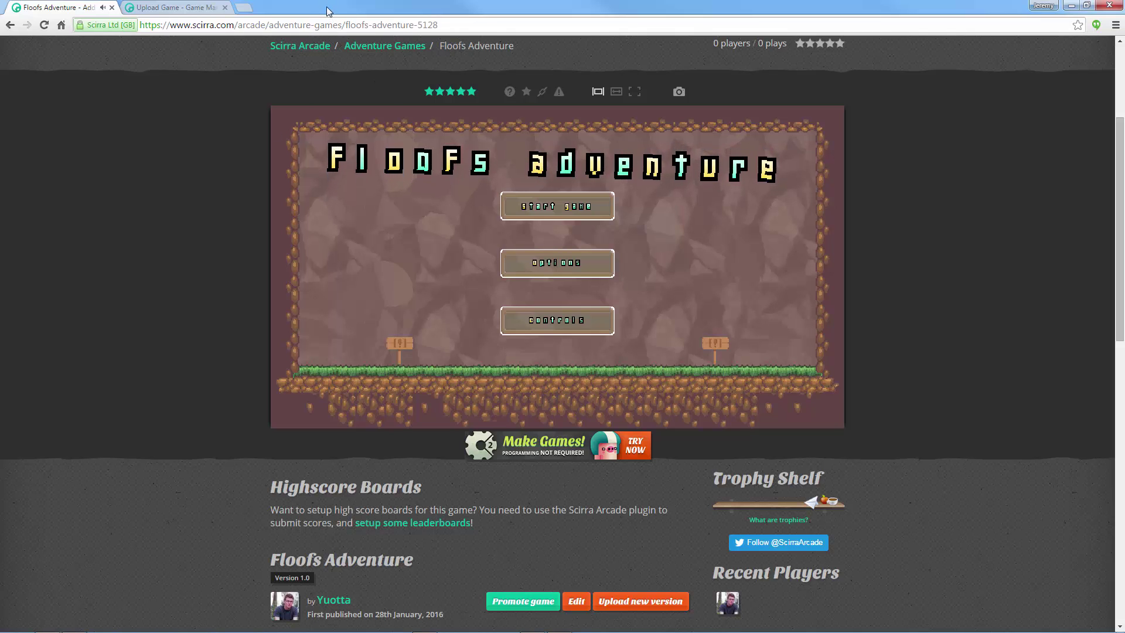
drag(352, 7, 432, 103)
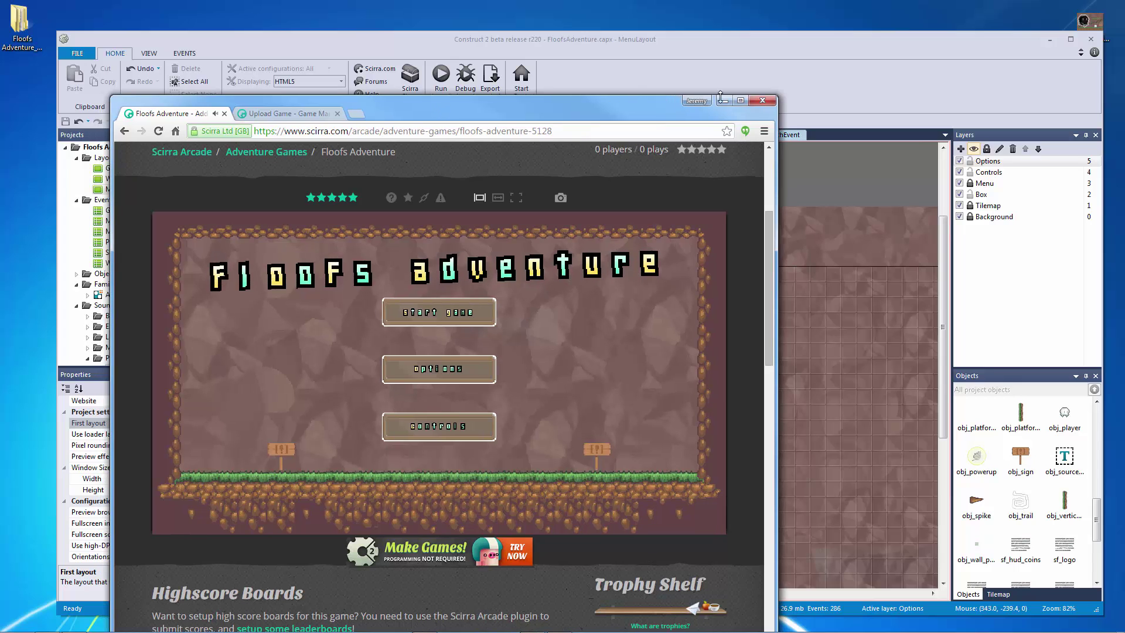
Step: Close the browser and choose Scirra Arcade as the project's export platform
click(765, 100)
click(490, 80)
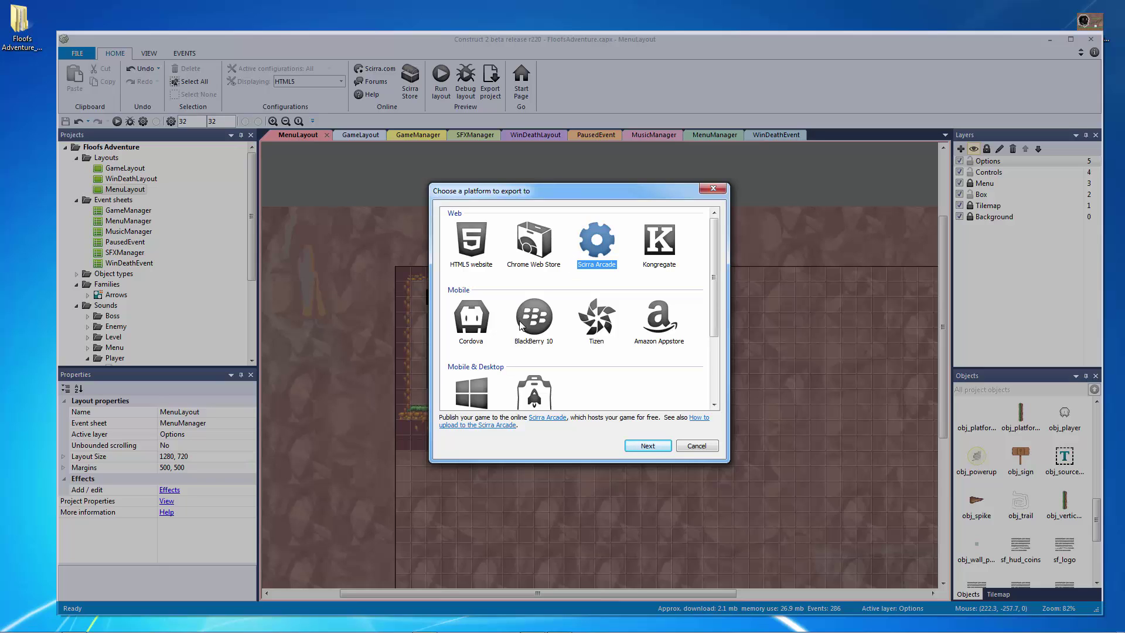
scroll(713, 351, down, 1)
scroll(712, 351, down, 1)
click(471, 369)
Step: Review the Scirra Arcade export options and destination folder, then cancel without exporting
click(647, 446)
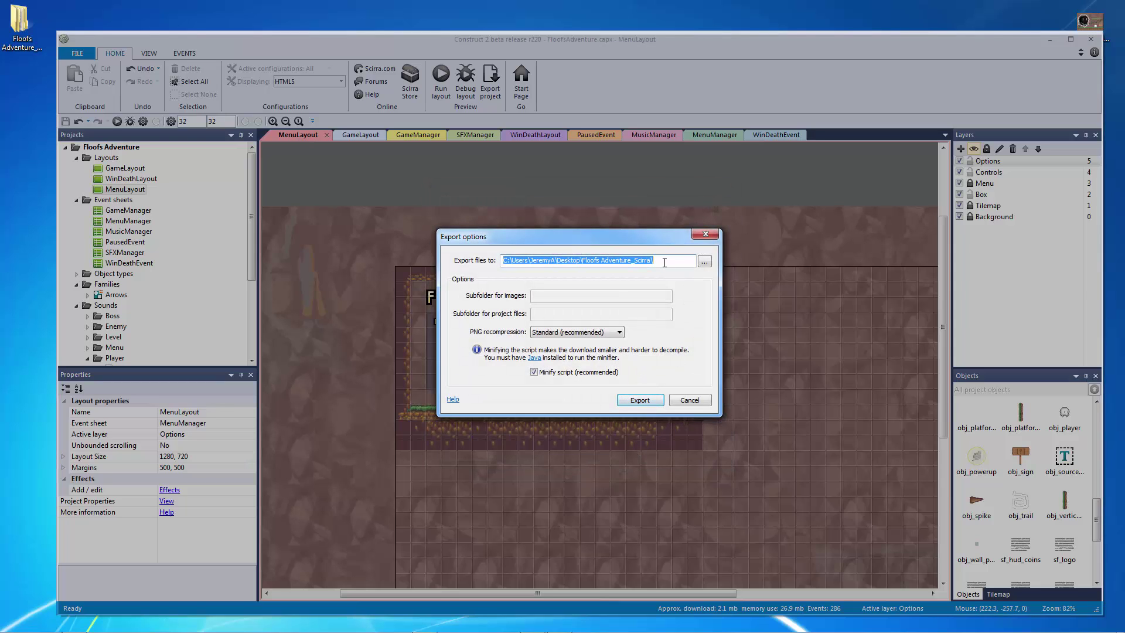
click(657, 261)
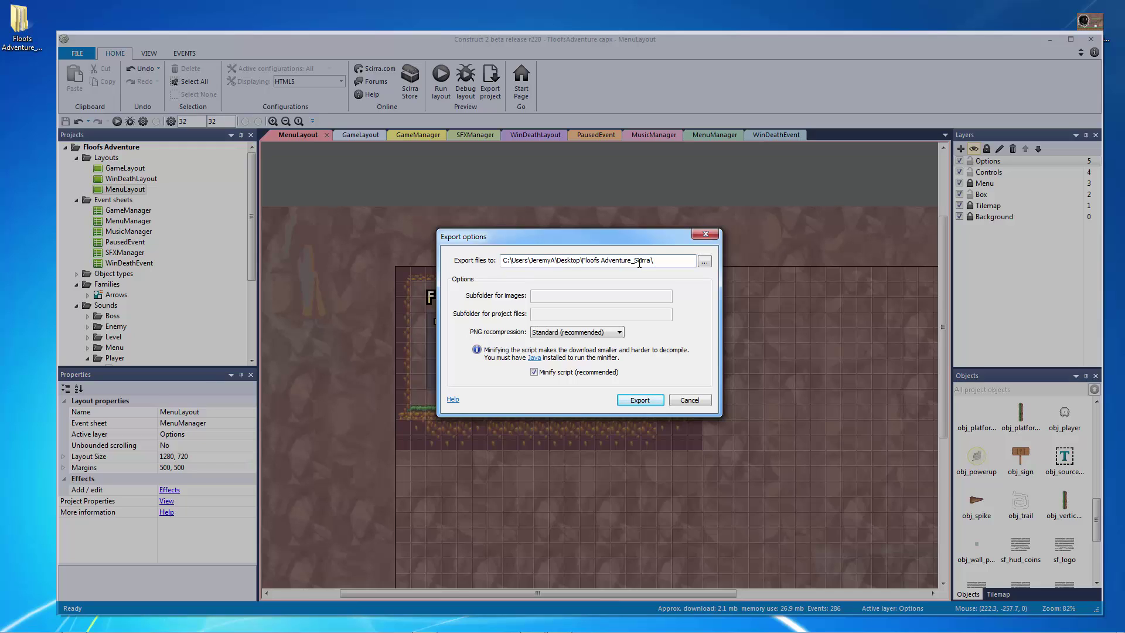
click(695, 398)
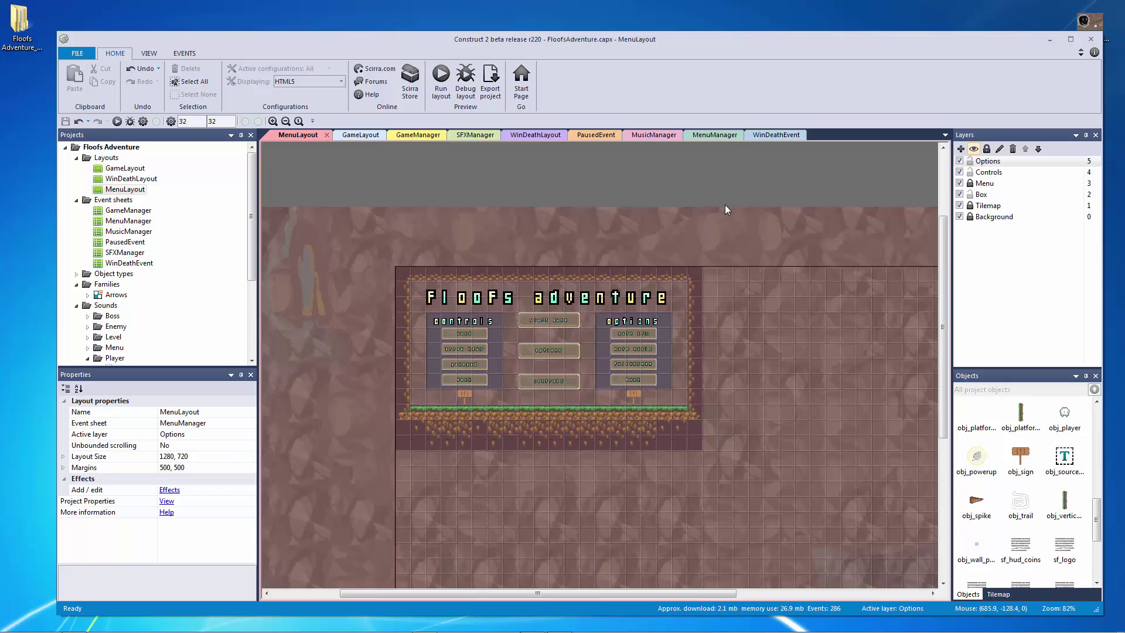
click(361, 135)
click(413, 135)
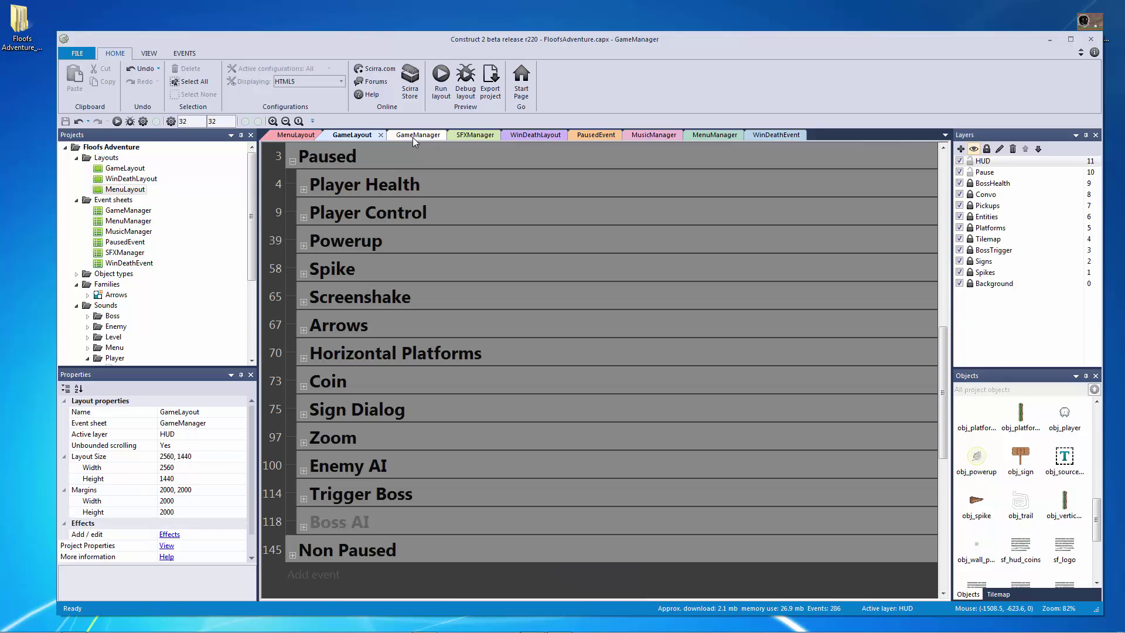
click(308, 134)
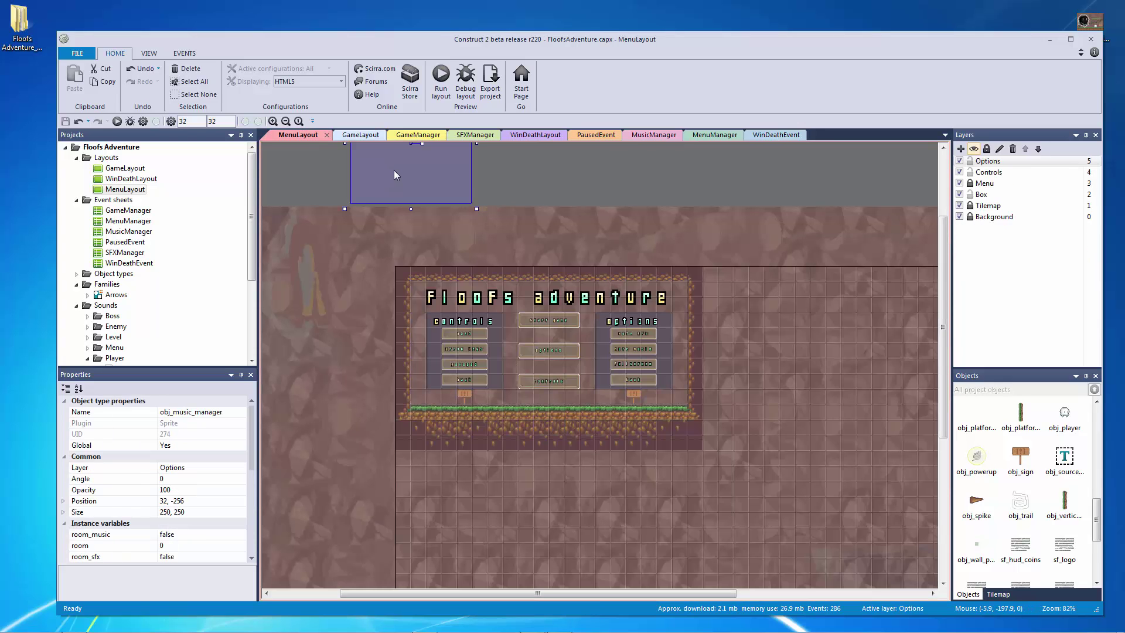